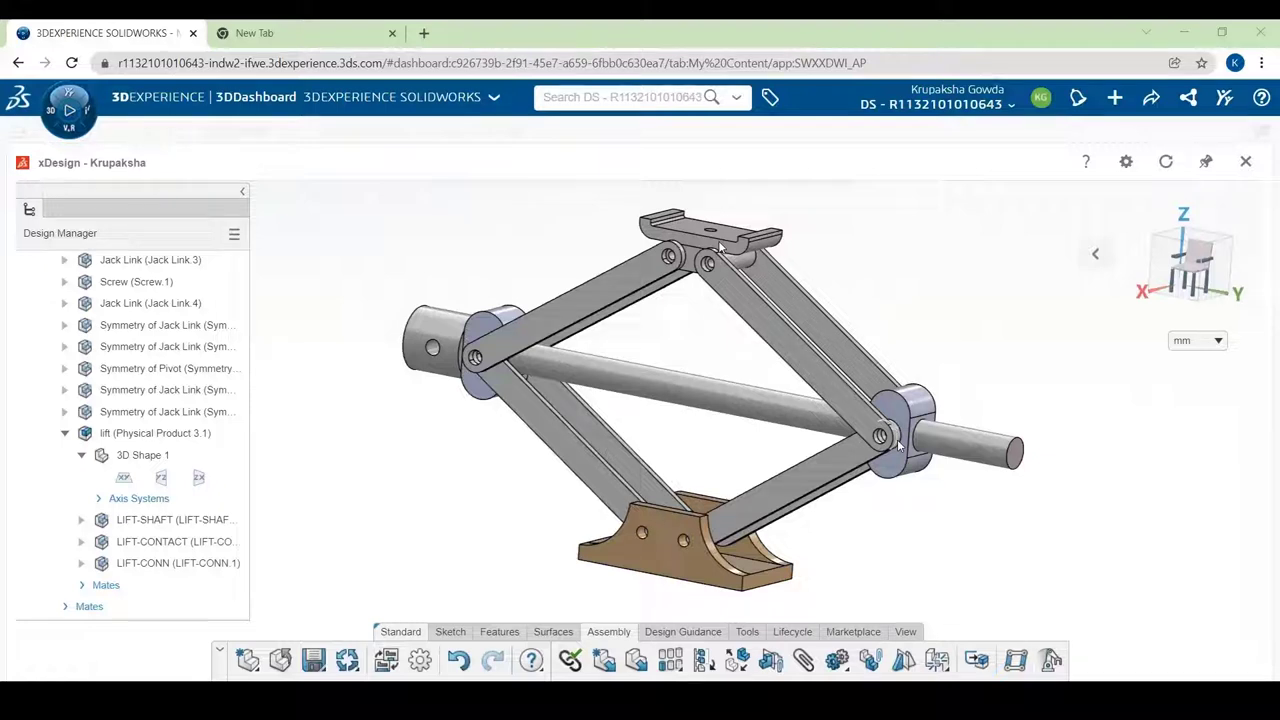
Step: Open the 3DEXPERIENCE SOLIDWORKS platform in the new browser tab and browse the available roles and apps
click(288, 33)
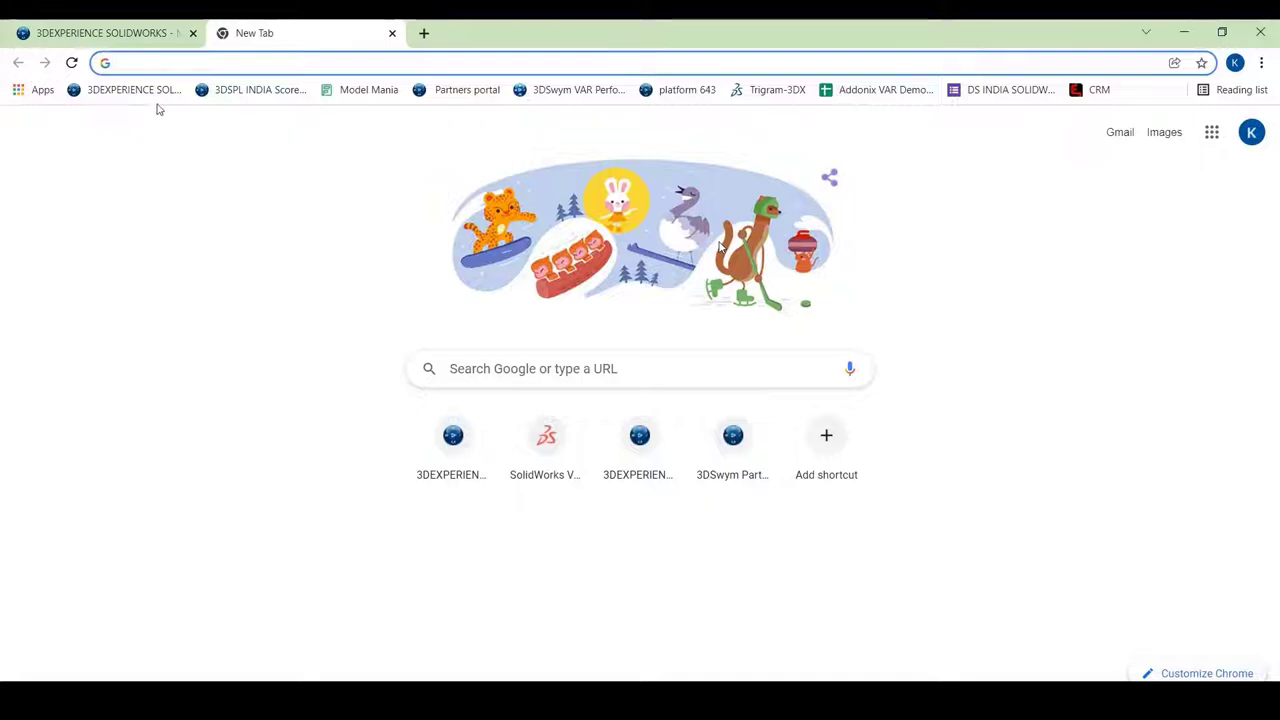
click(125, 89)
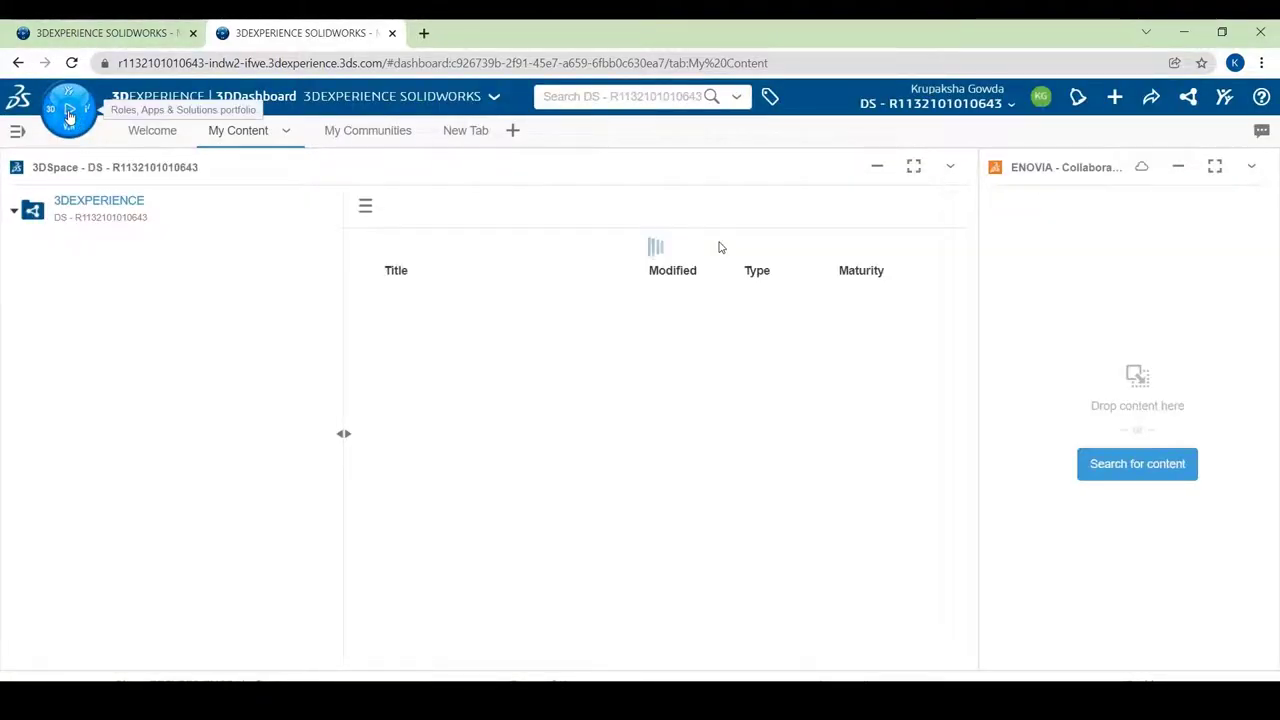
click(69, 112)
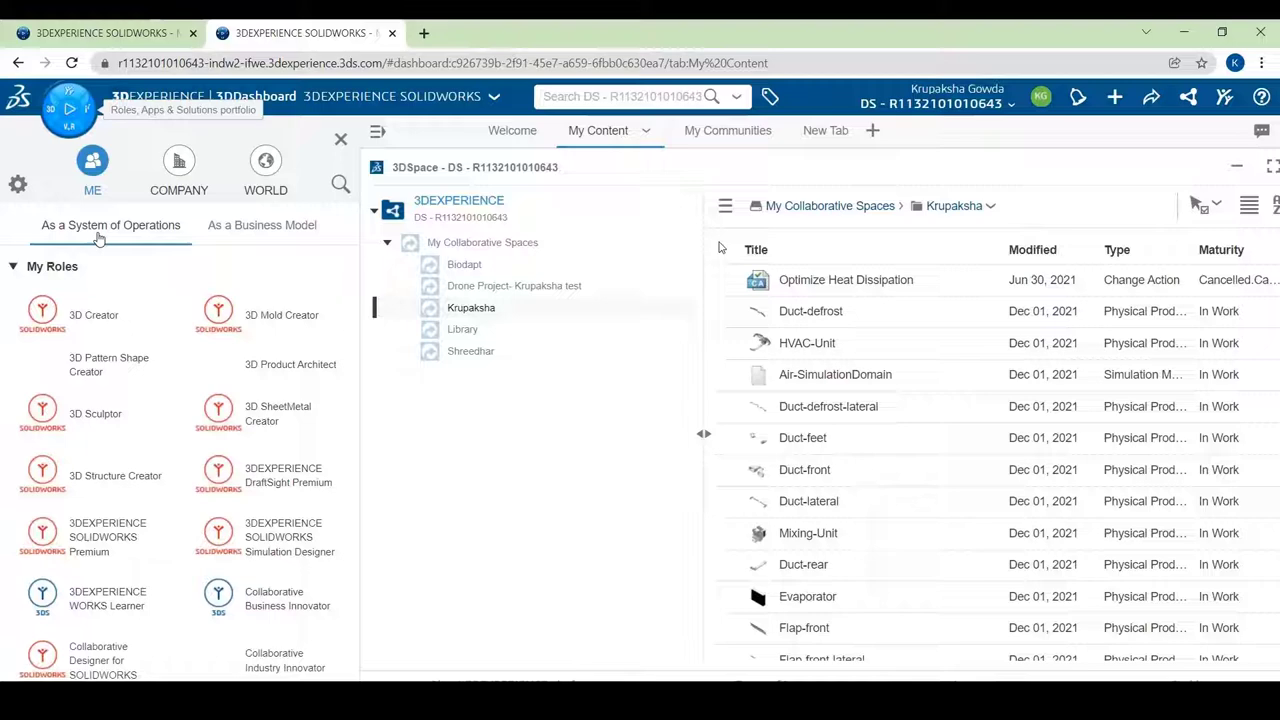
scroll(126, 371, down, 10)
scroll(138, 372, down, 5)
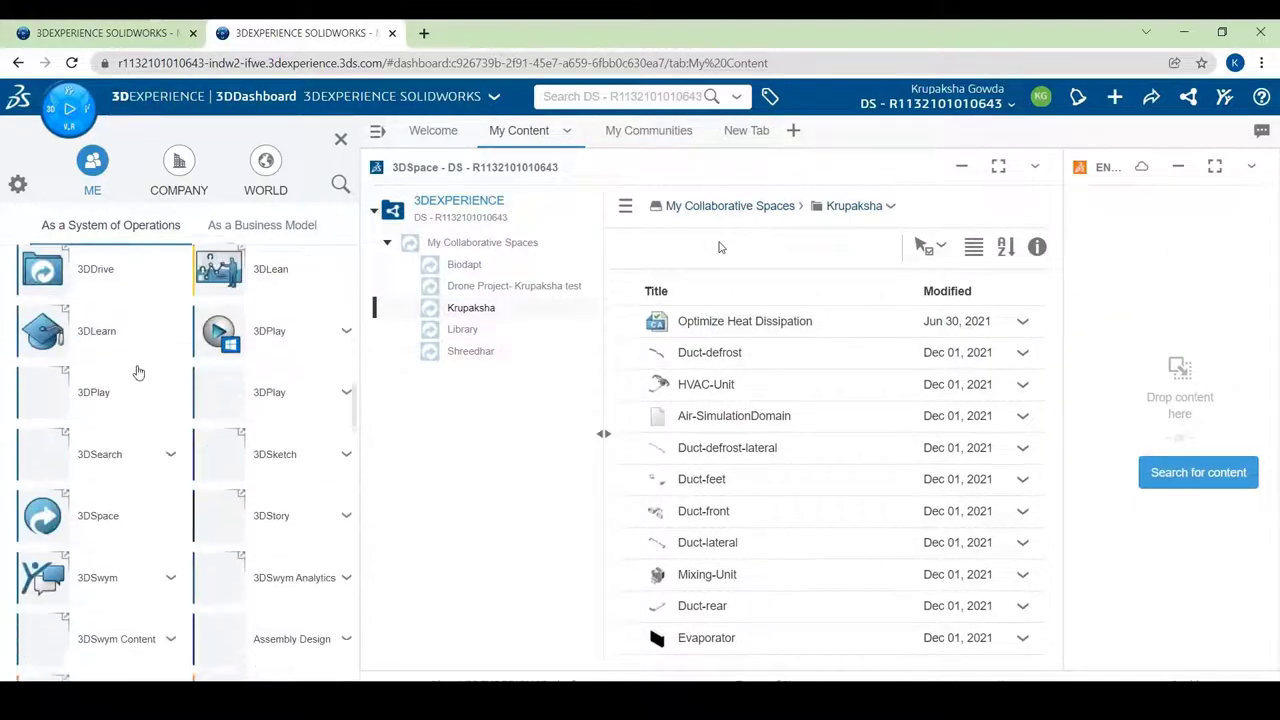
scroll(137, 364, up, 4)
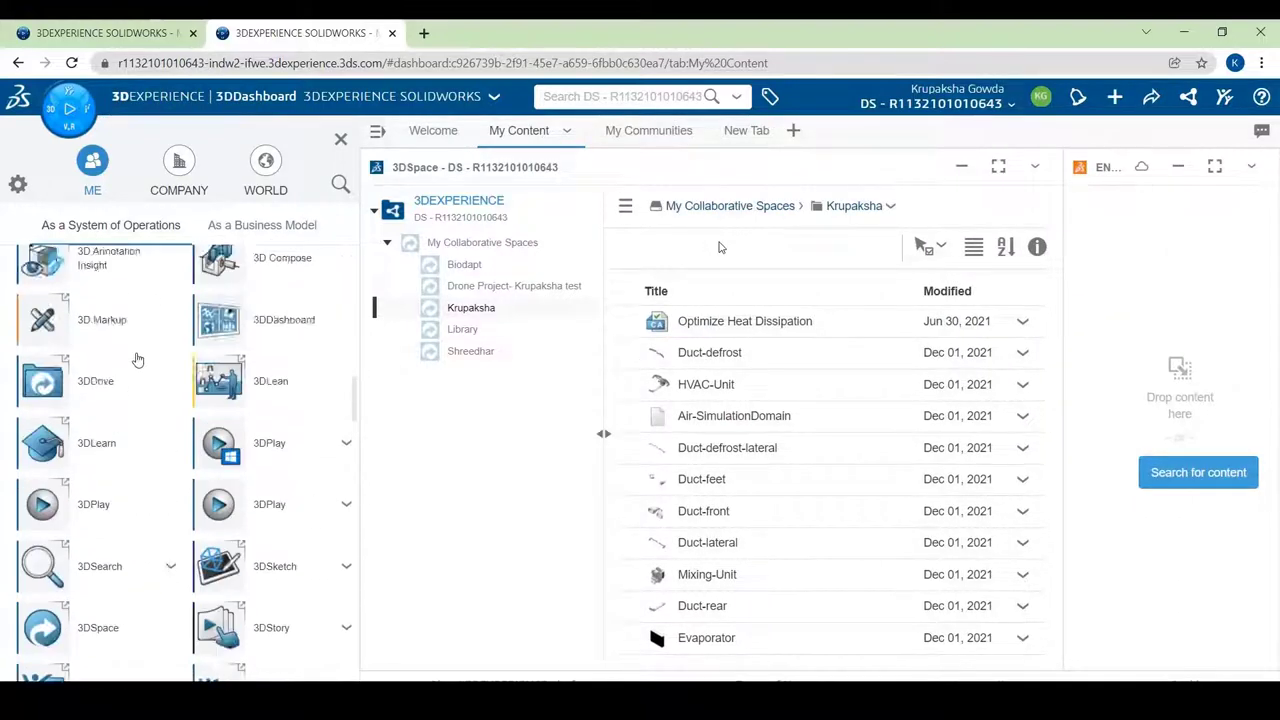
click(341, 141)
Step: Open the "Hydraulic jack- 3DCreator" dashboard from the dashboard list and show its xDesign app full screen
click(19, 130)
scroll(146, 520, down, 5)
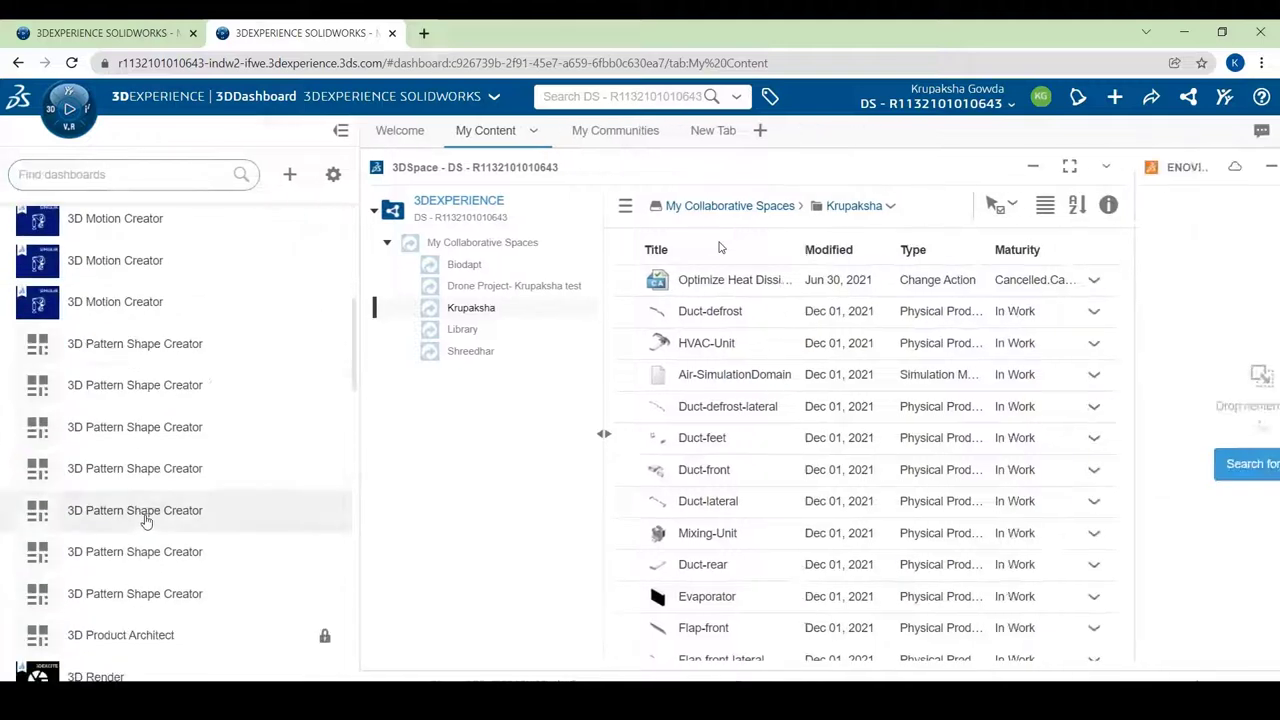
scroll(146, 520, down, 10)
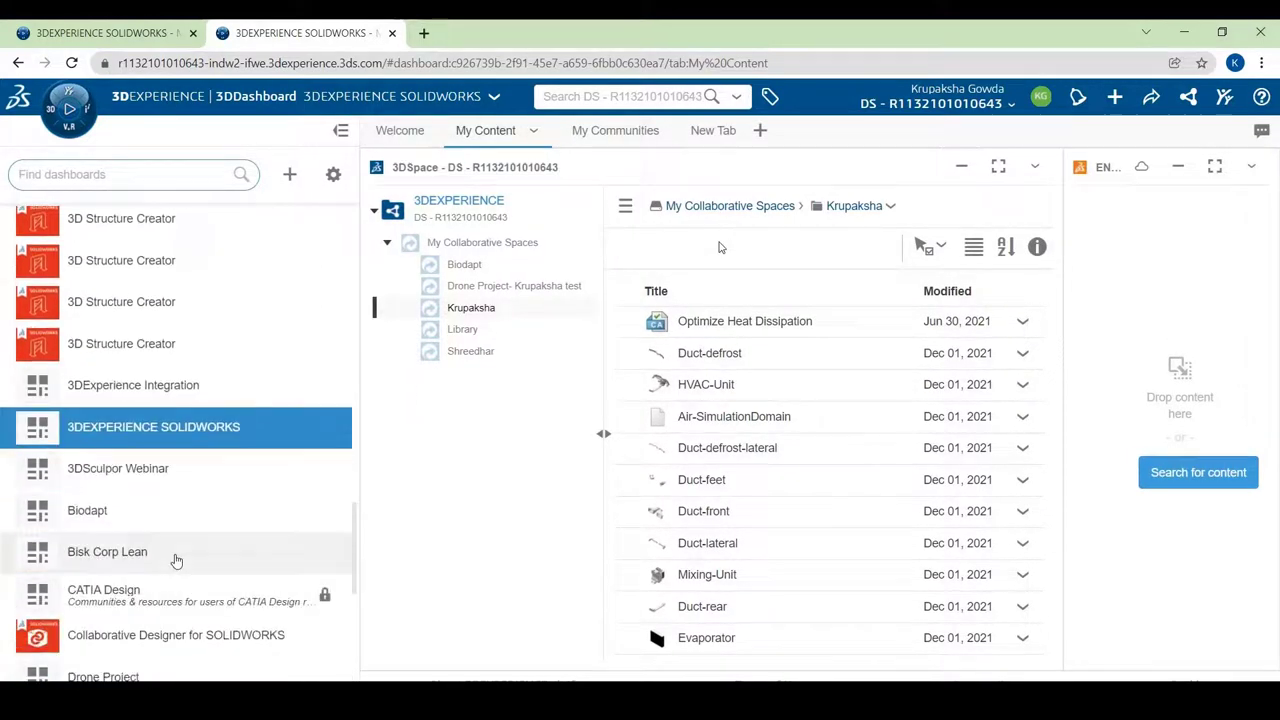
scroll(160, 560, down, 3)
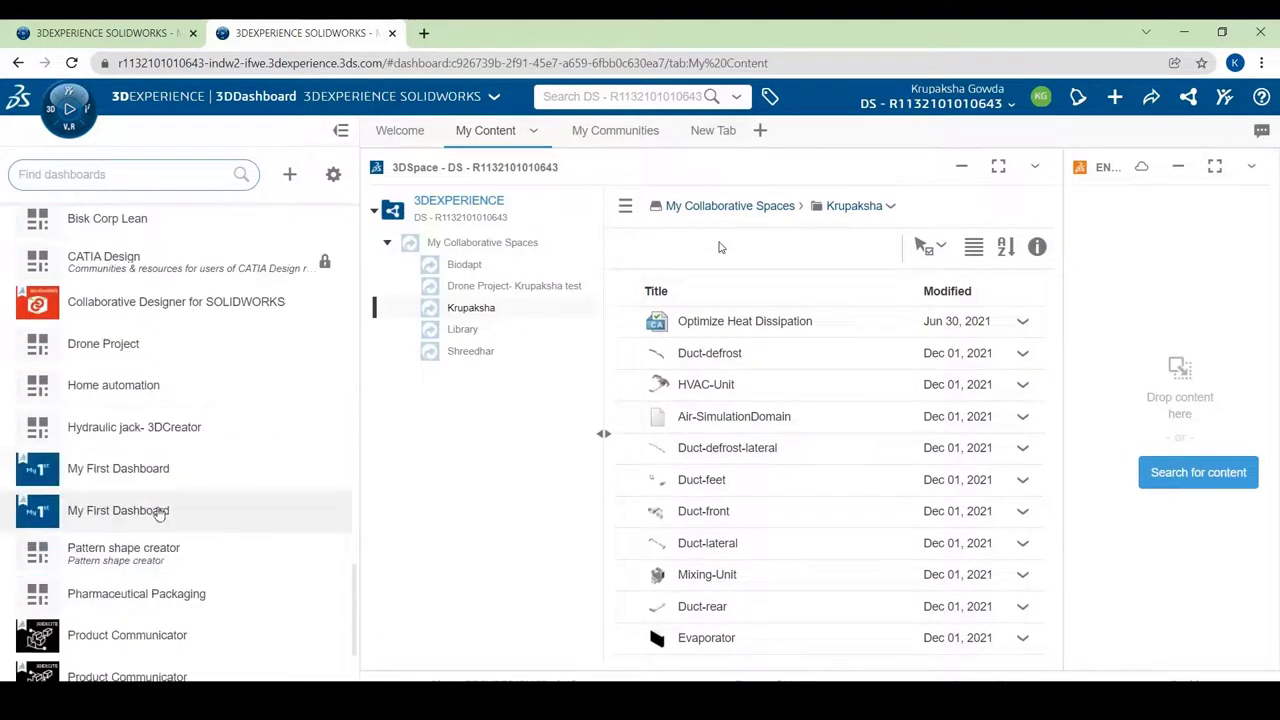
click(157, 427)
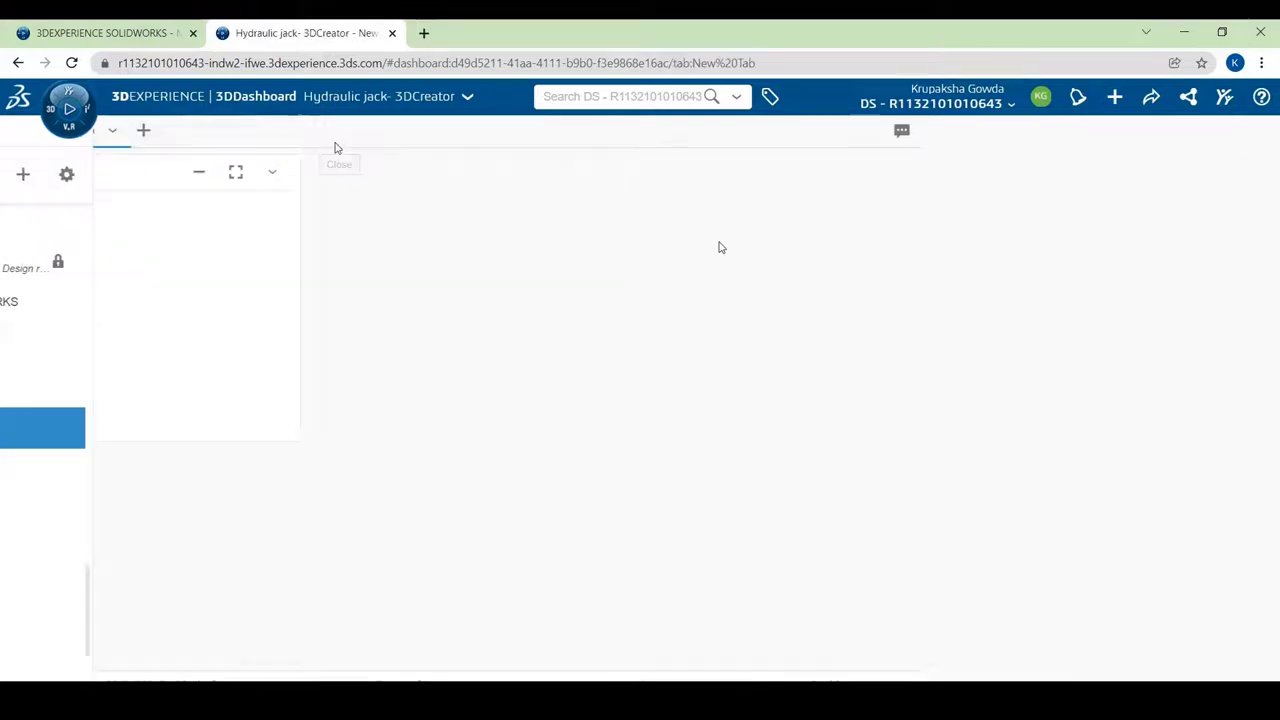
click(355, 176)
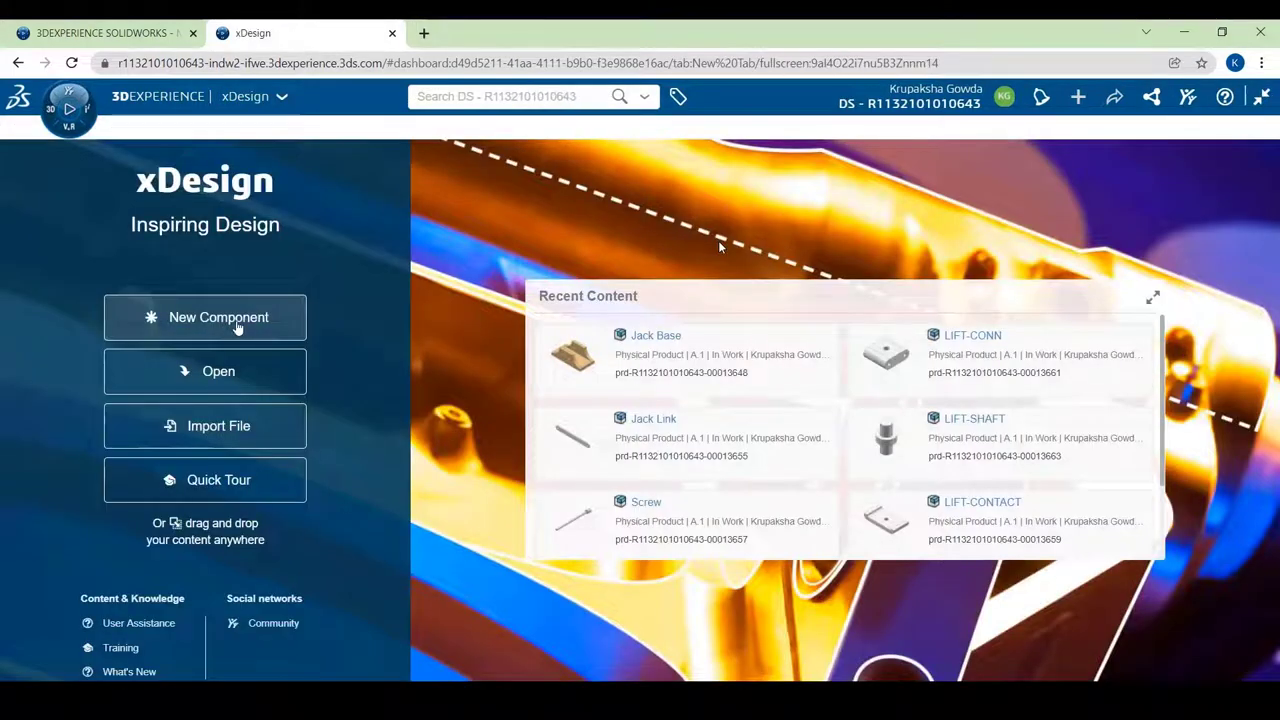
Step: Create a new component named "Hydraulic jack", keeping the preselected collaborative space as its location
click(237, 329)
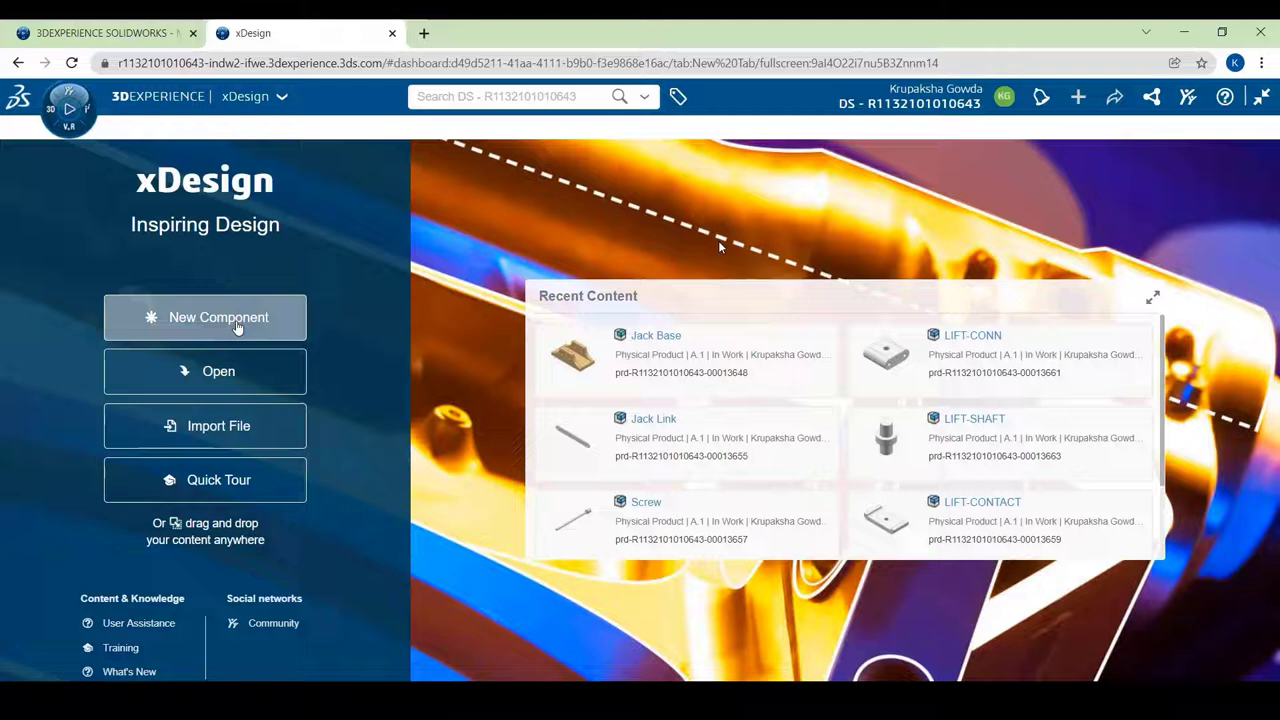
text(Hydraulic jack)
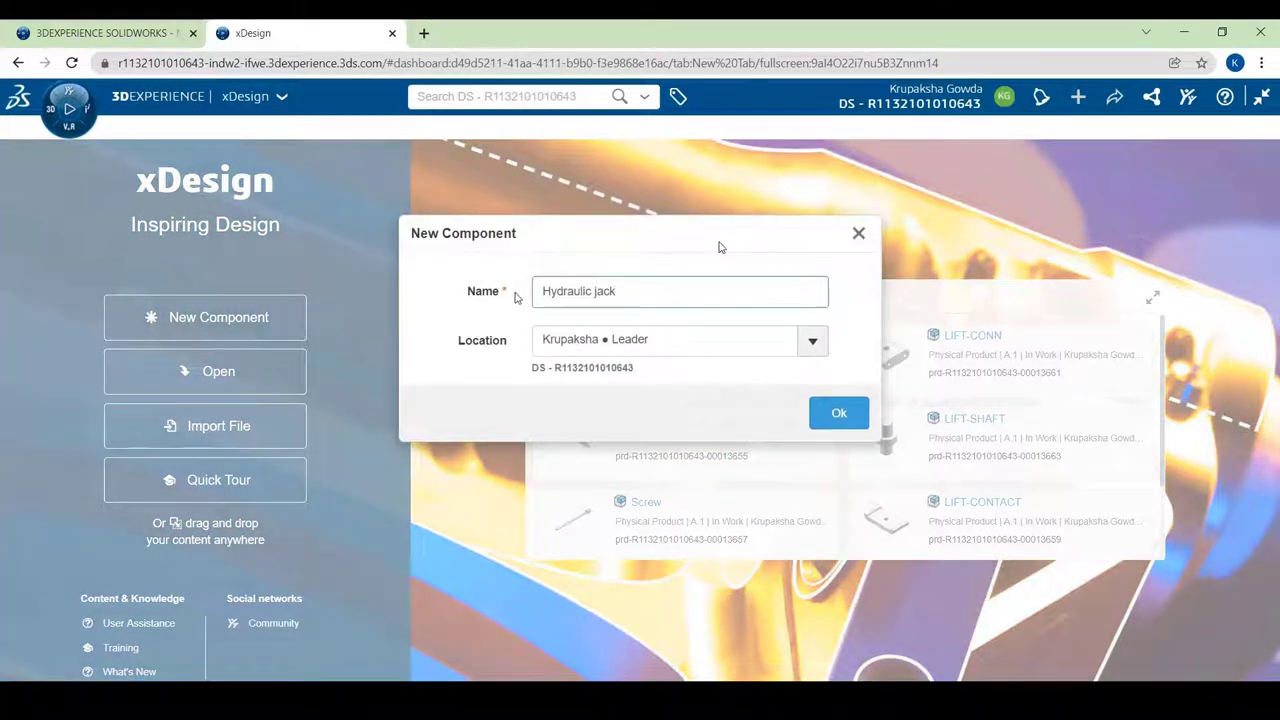
click(812, 342)
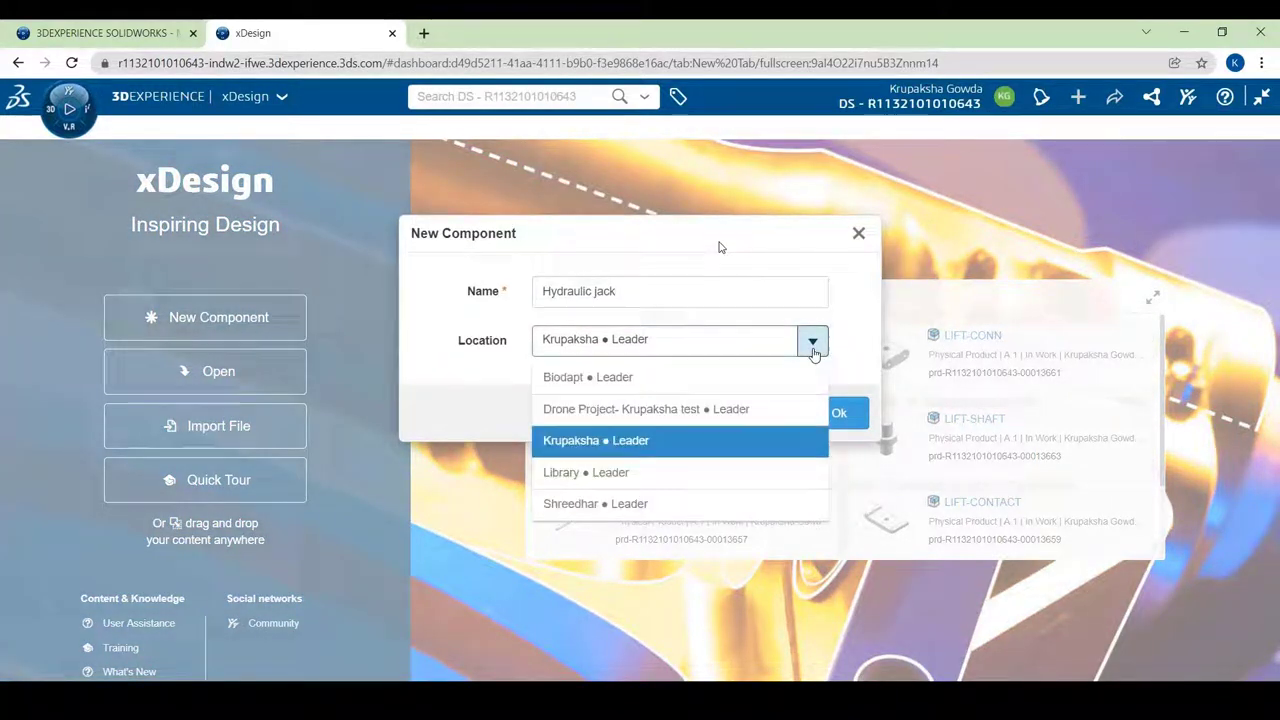
click(700, 441)
click(832, 418)
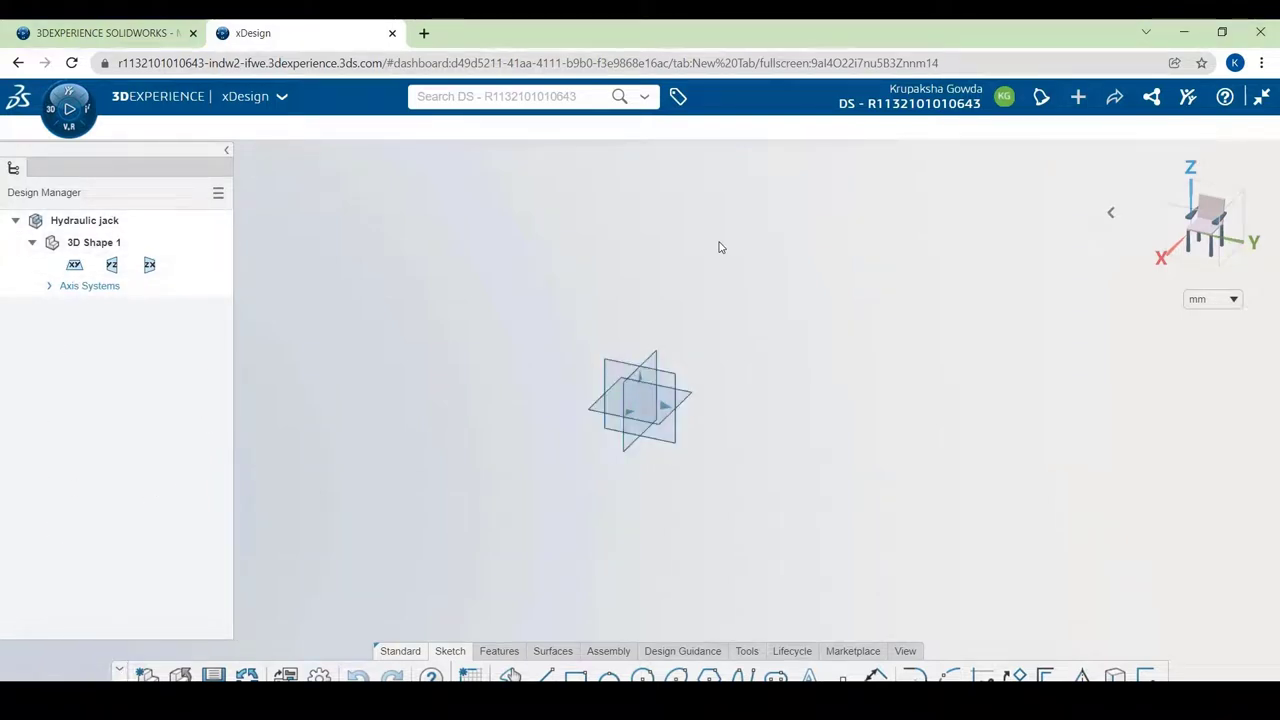
Step: Search the existing components for "jack base" and insert the Jack Base into the Hydraulic jack assembly
click(510, 653)
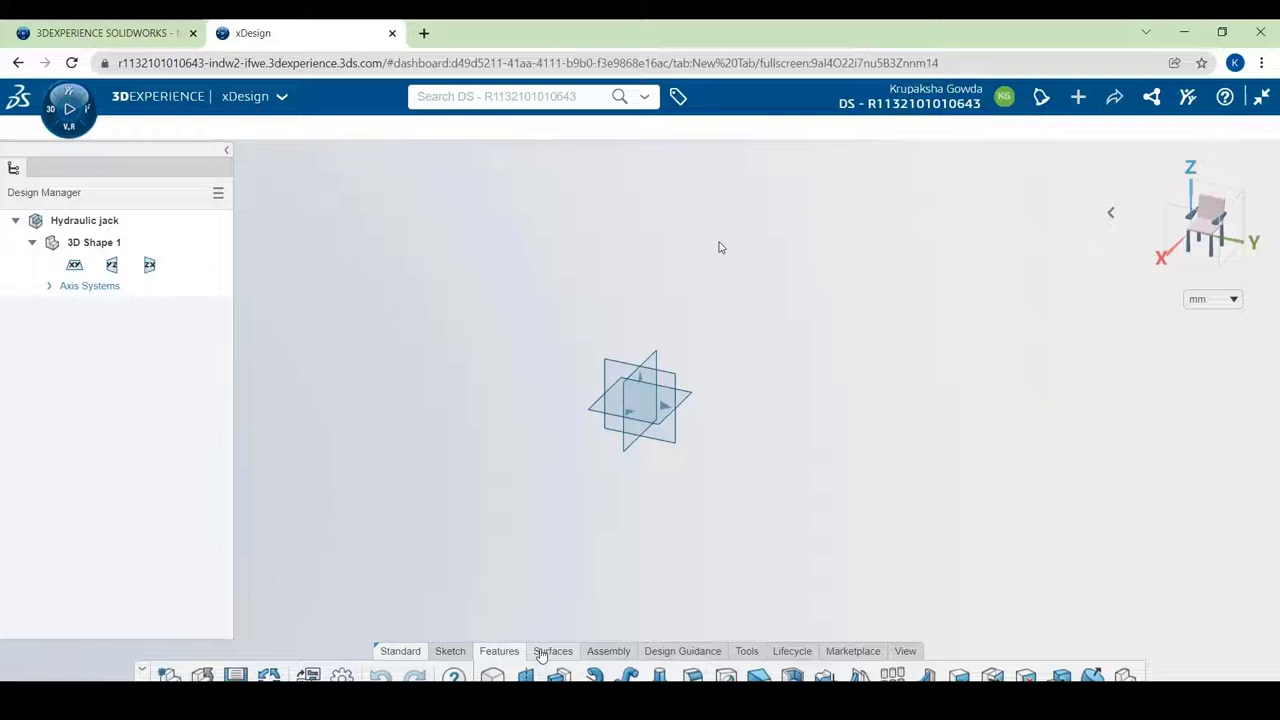
click(542, 655)
click(597, 653)
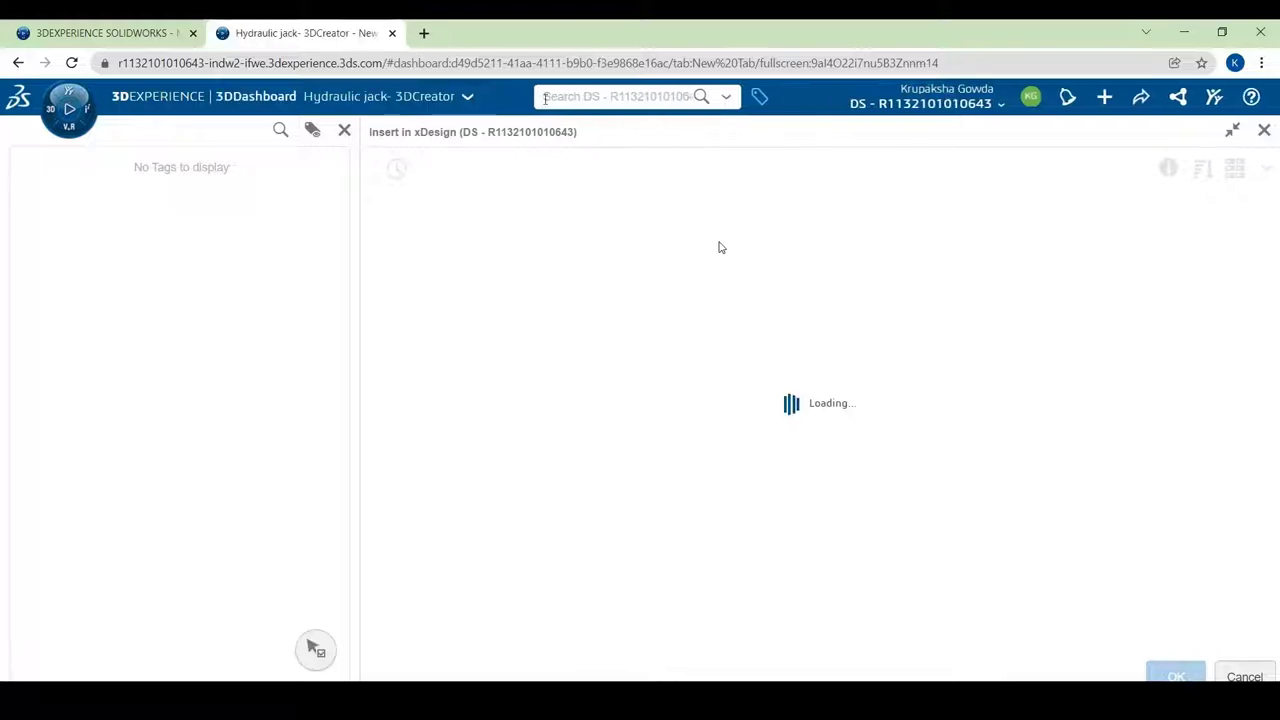
click(606, 99)
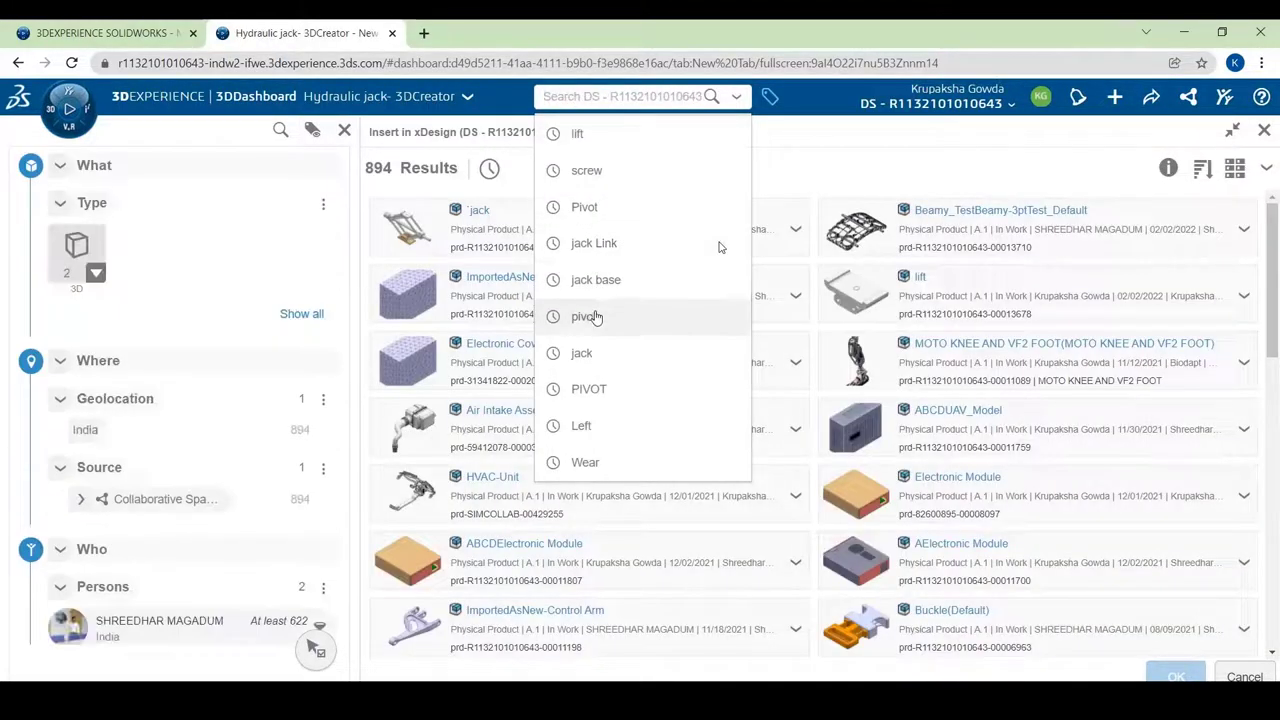
click(633, 284)
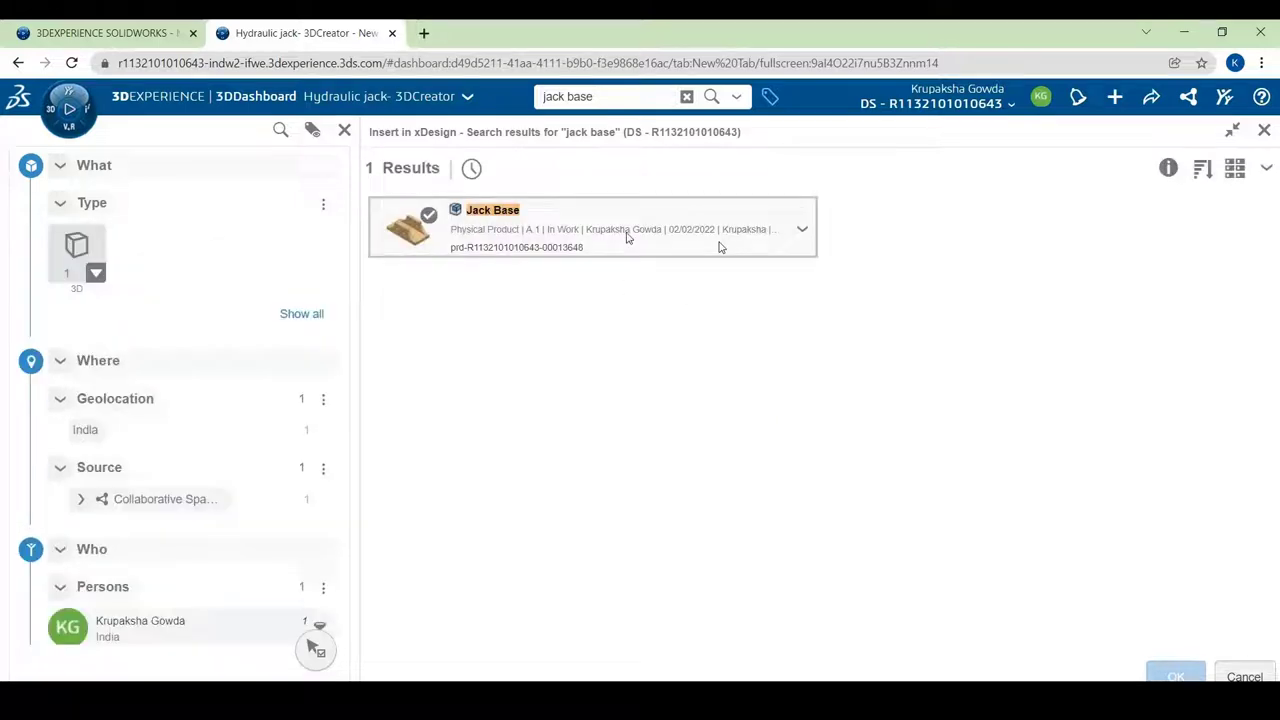
click(720, 247)
click(1175, 677)
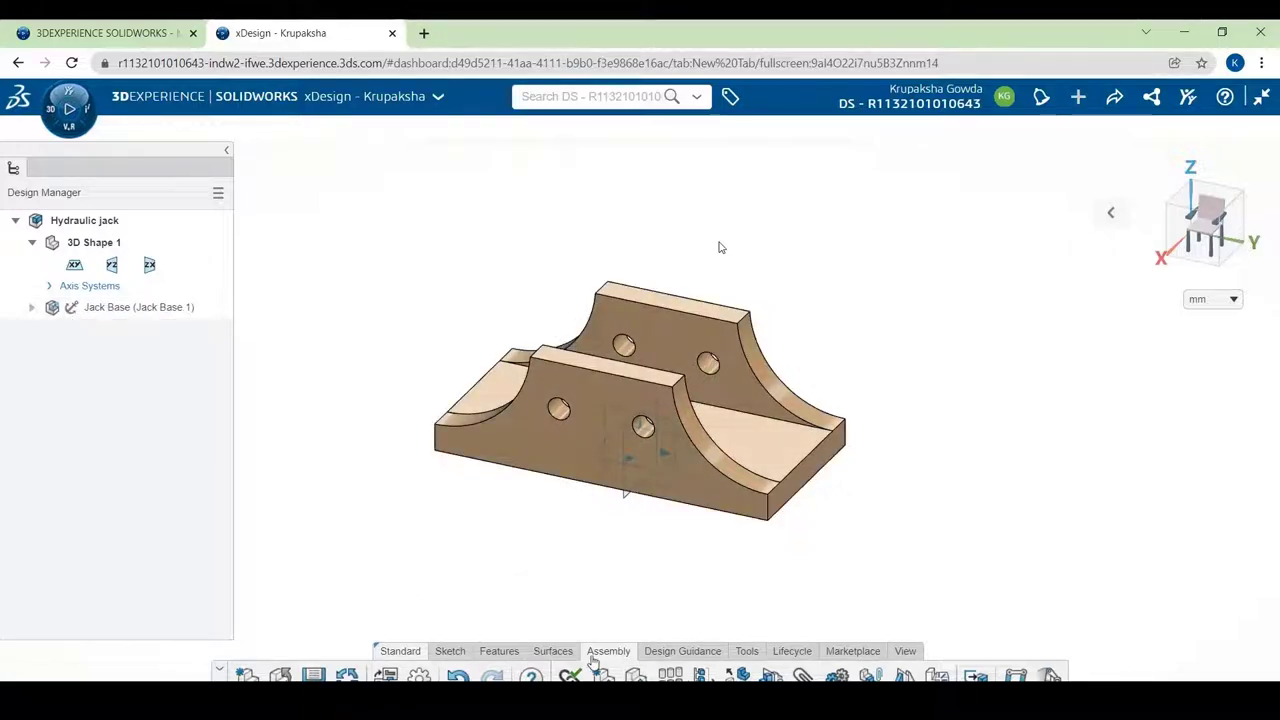
Step: Search the existing components for "jack Link" and insert the original Jack Link, not a Symmetry copy, into the assembly
click(636, 675)
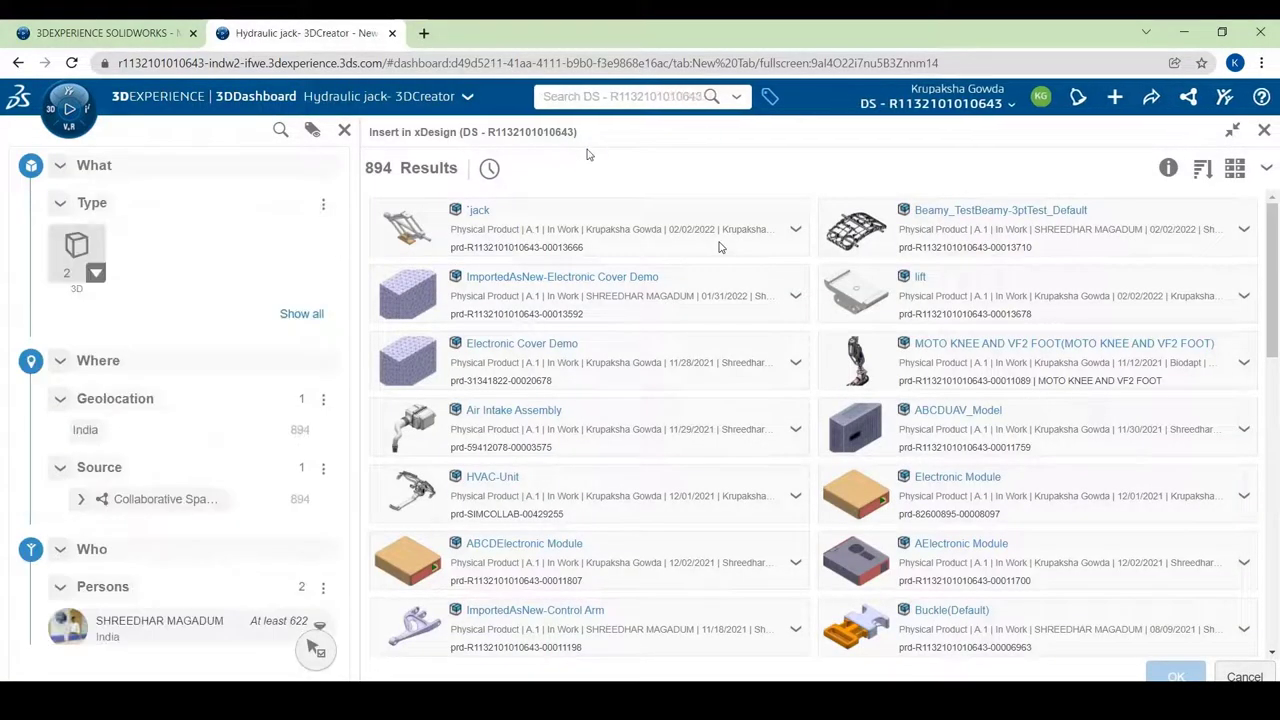
click(564, 96)
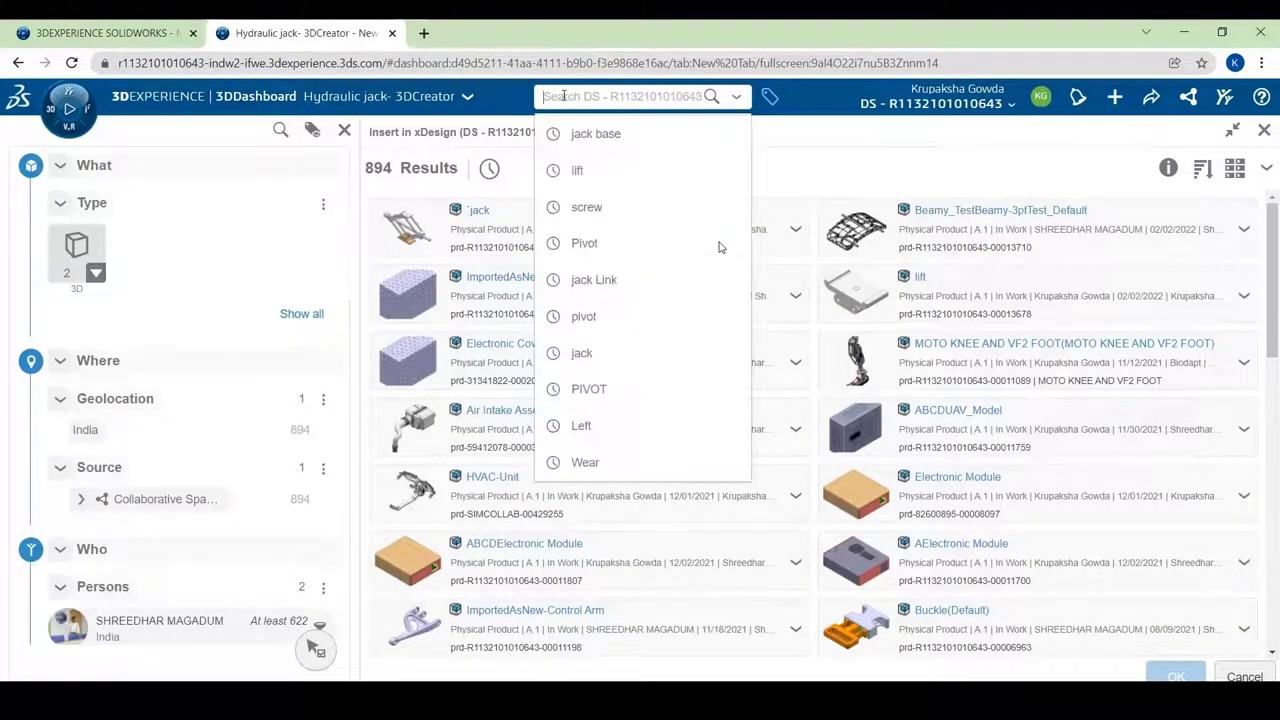
click(603, 283)
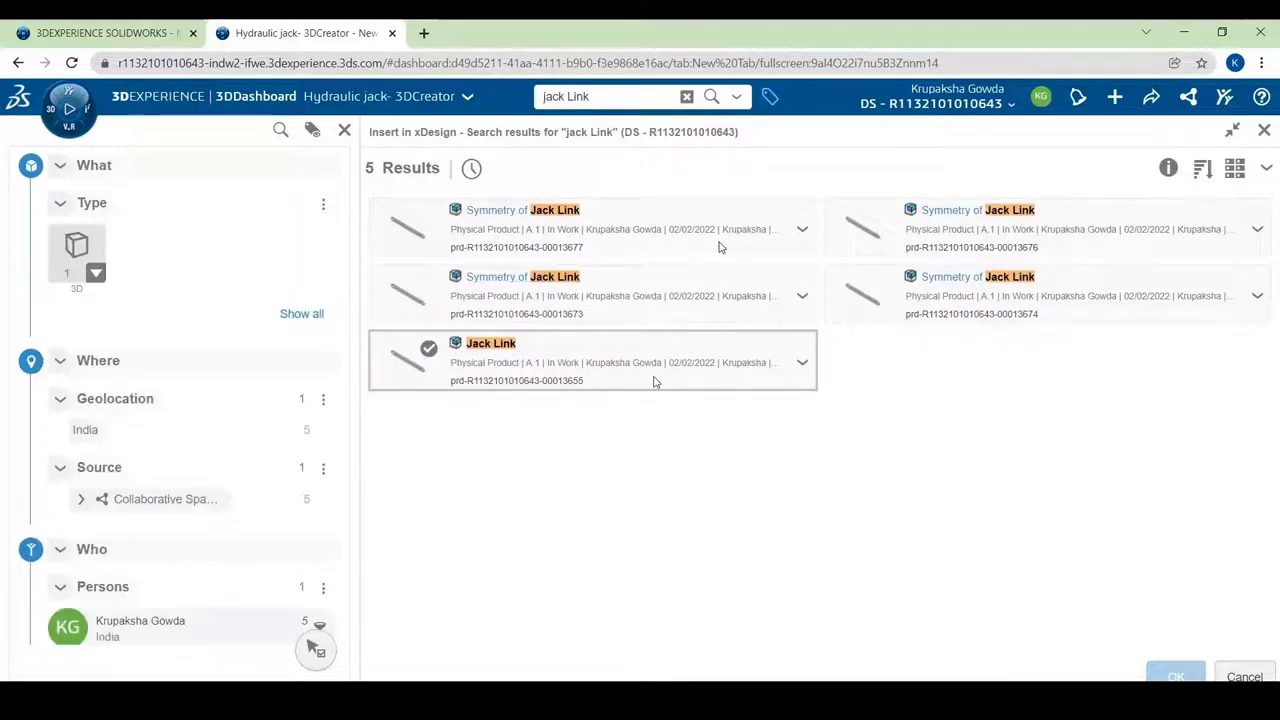
click(655, 381)
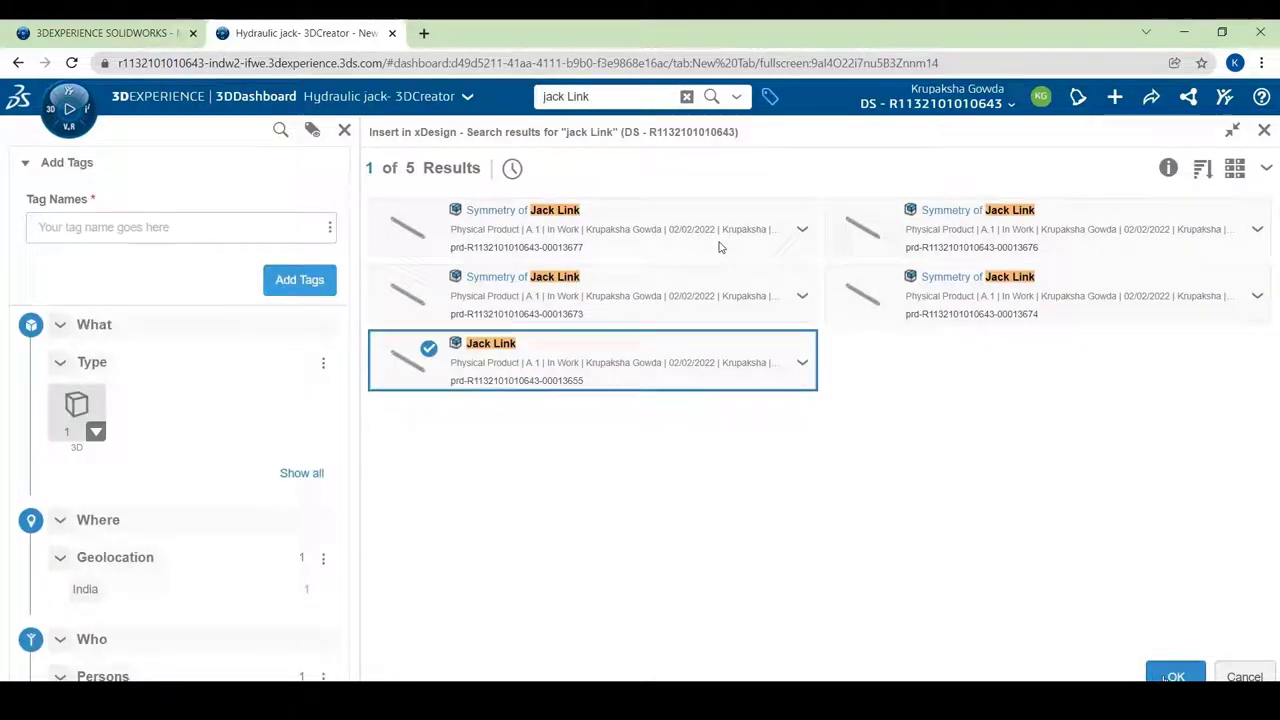
click(1172, 676)
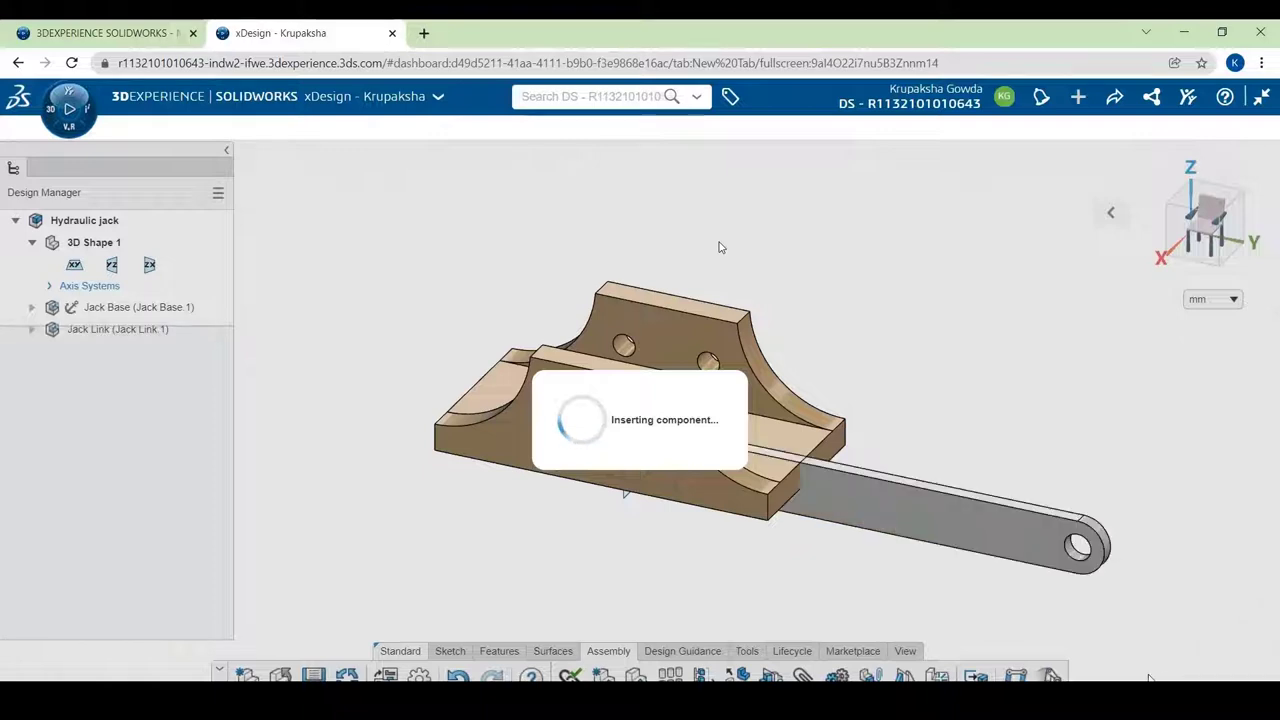
Step: Move the Jack Link clear of the base and mate its +Y end hole concentric with the +Y hole of the base's front side wall
scroll(640, 440, up, 4)
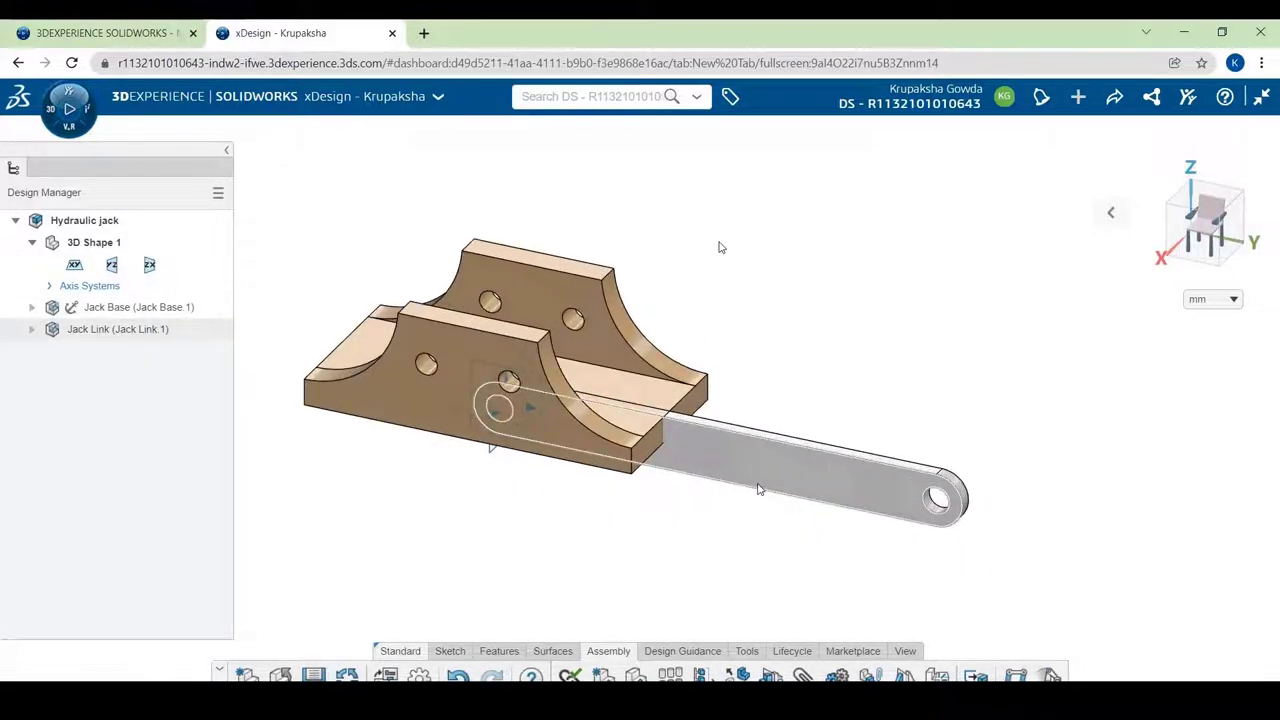
drag(760, 489, 745, 537)
scroll(924, 541, up, 3)
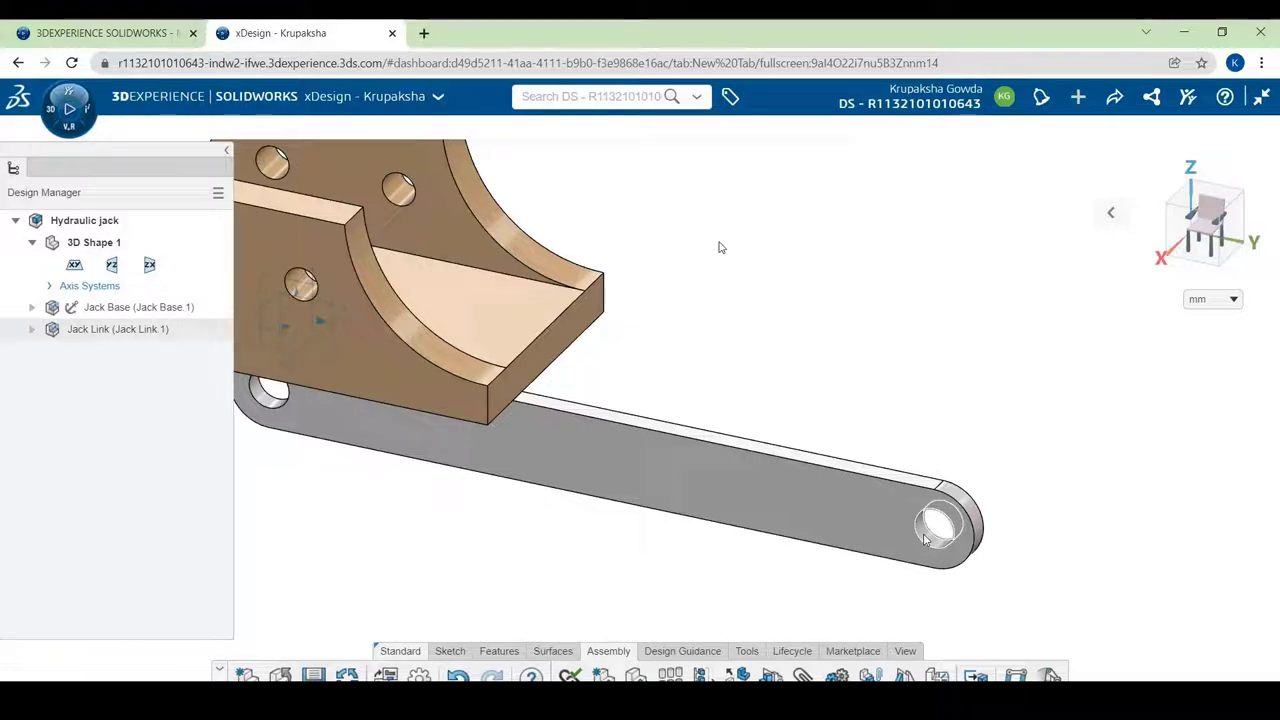
click(924, 541)
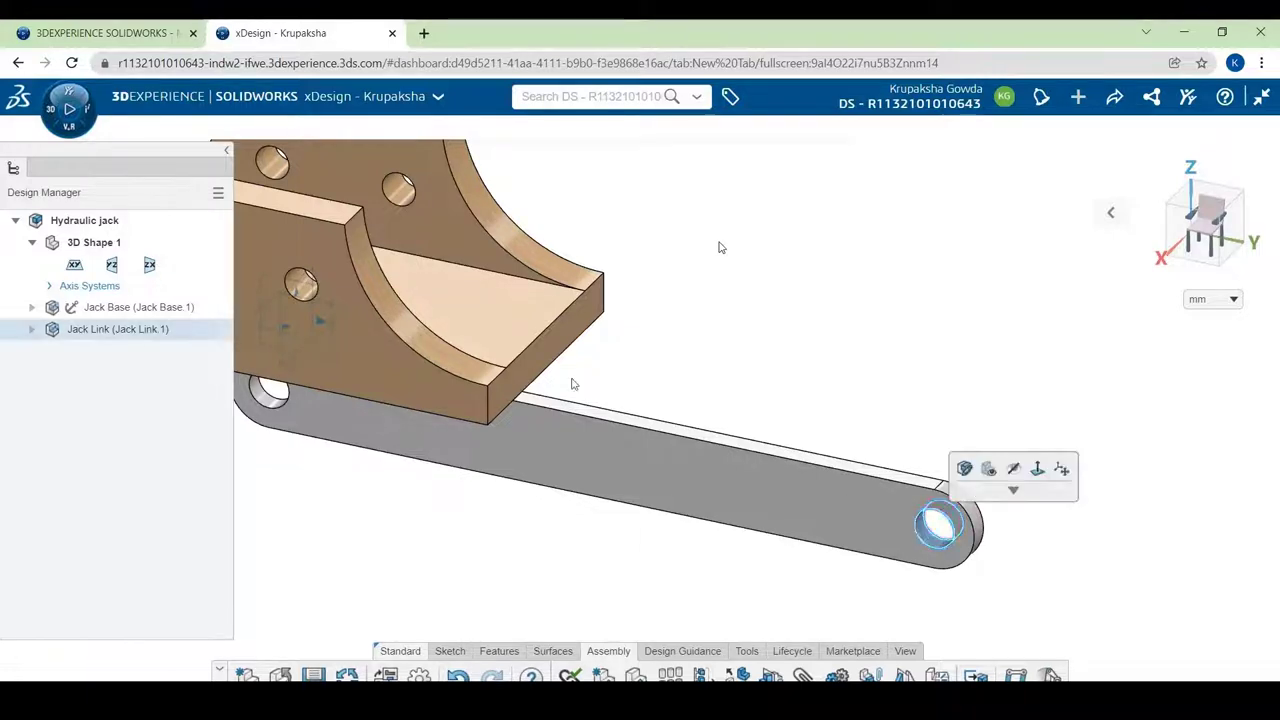
click(298, 280)
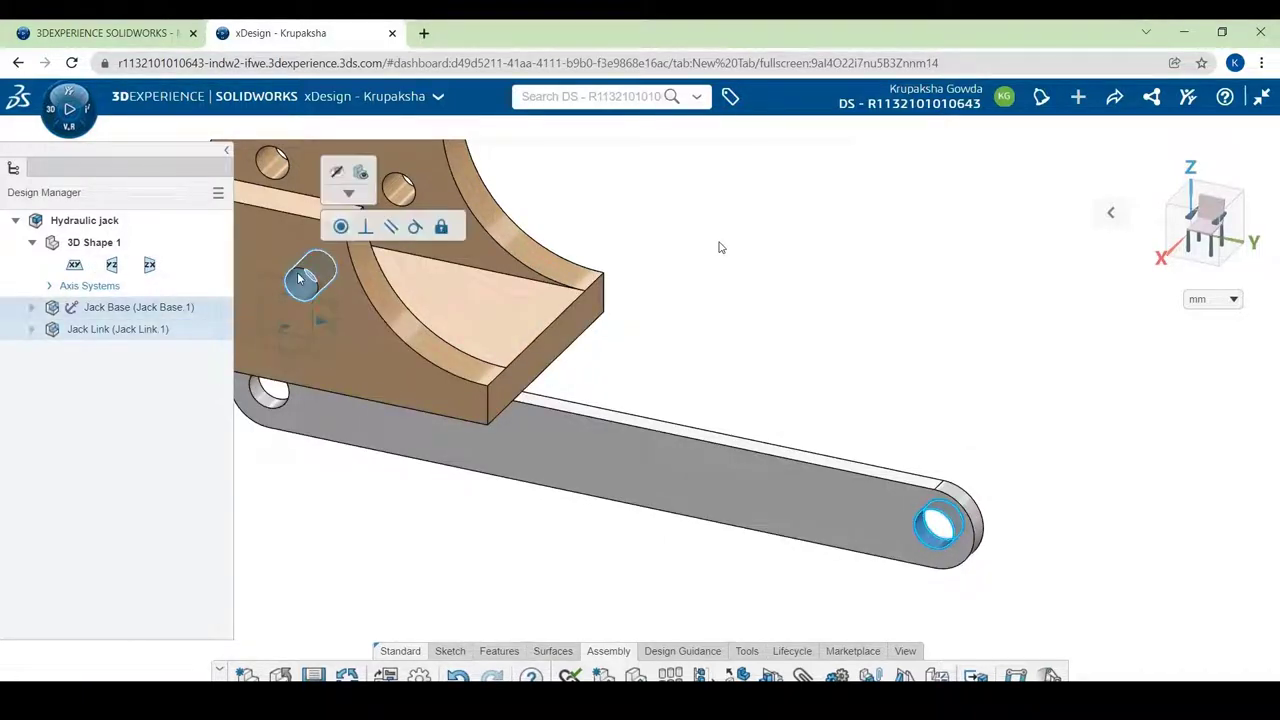
click(340, 228)
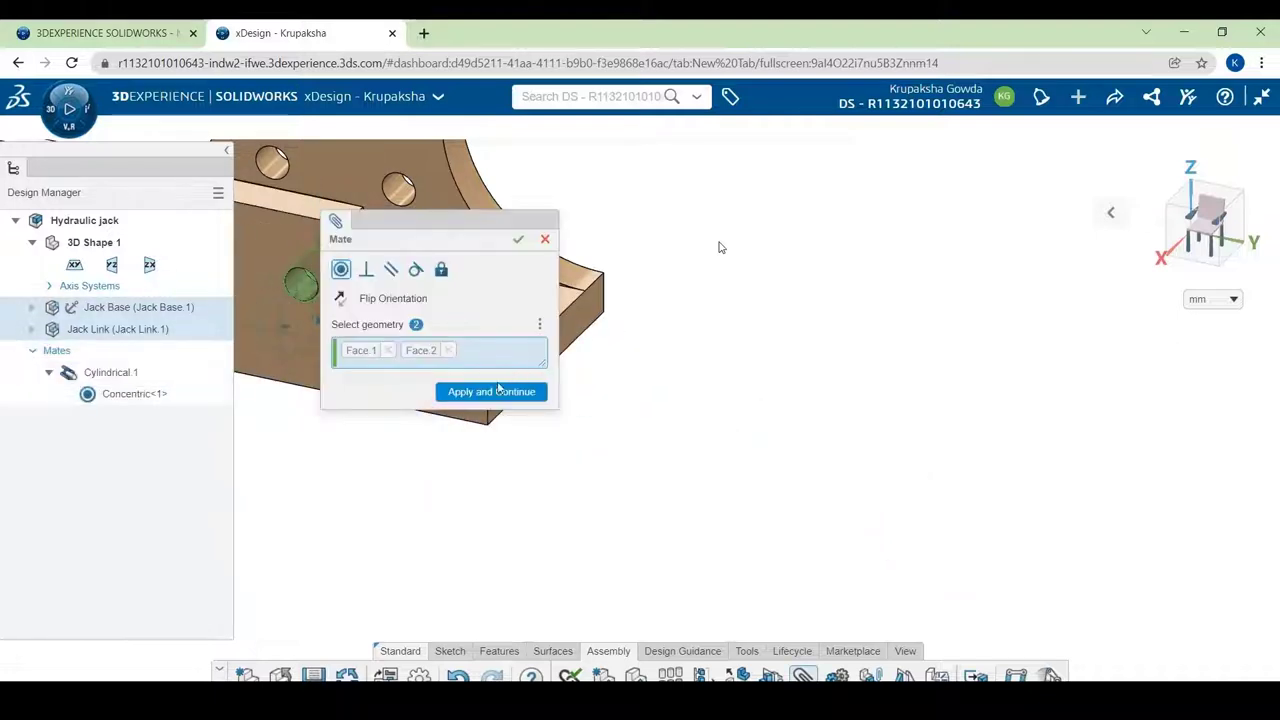
click(496, 391)
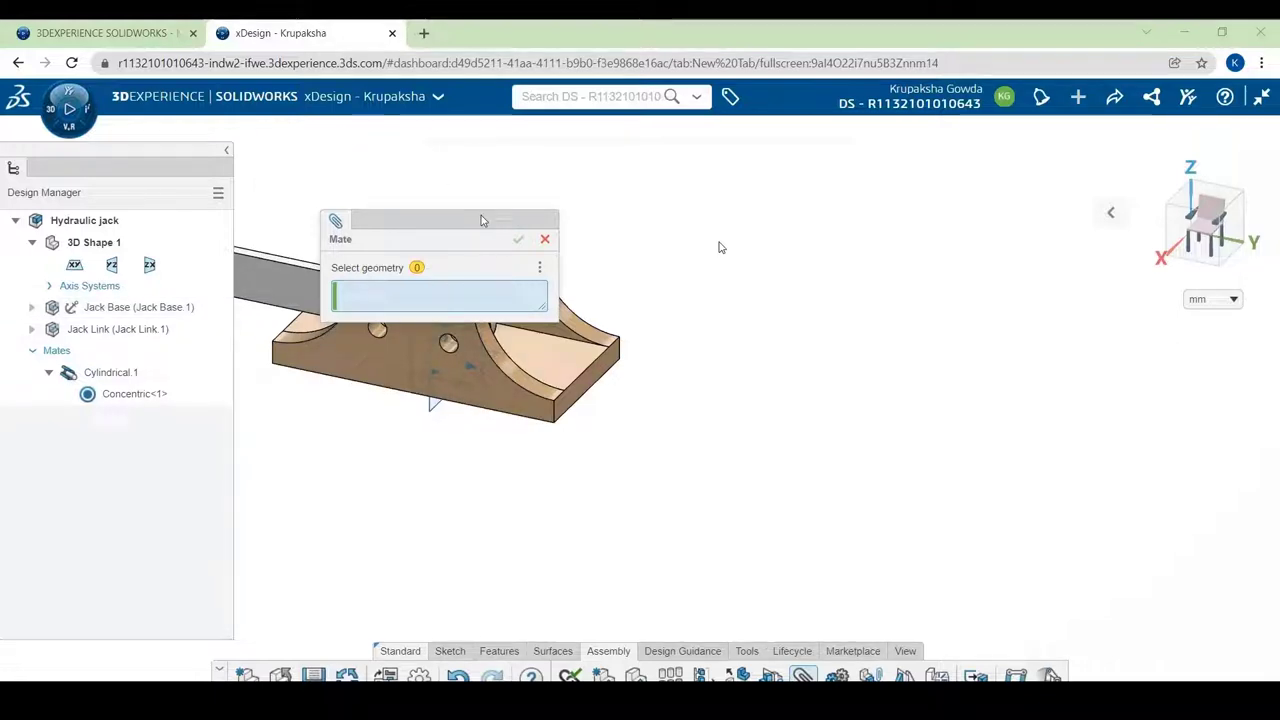
Step: Add a coincident mate between the Jack Link's flat side face and the inner face of the adjacent Jack Base side wall
drag(481, 215, 728, 212)
middle_drag(560, 358, 453, 390)
click(329, 265)
scroll(455, 389, up, 3)
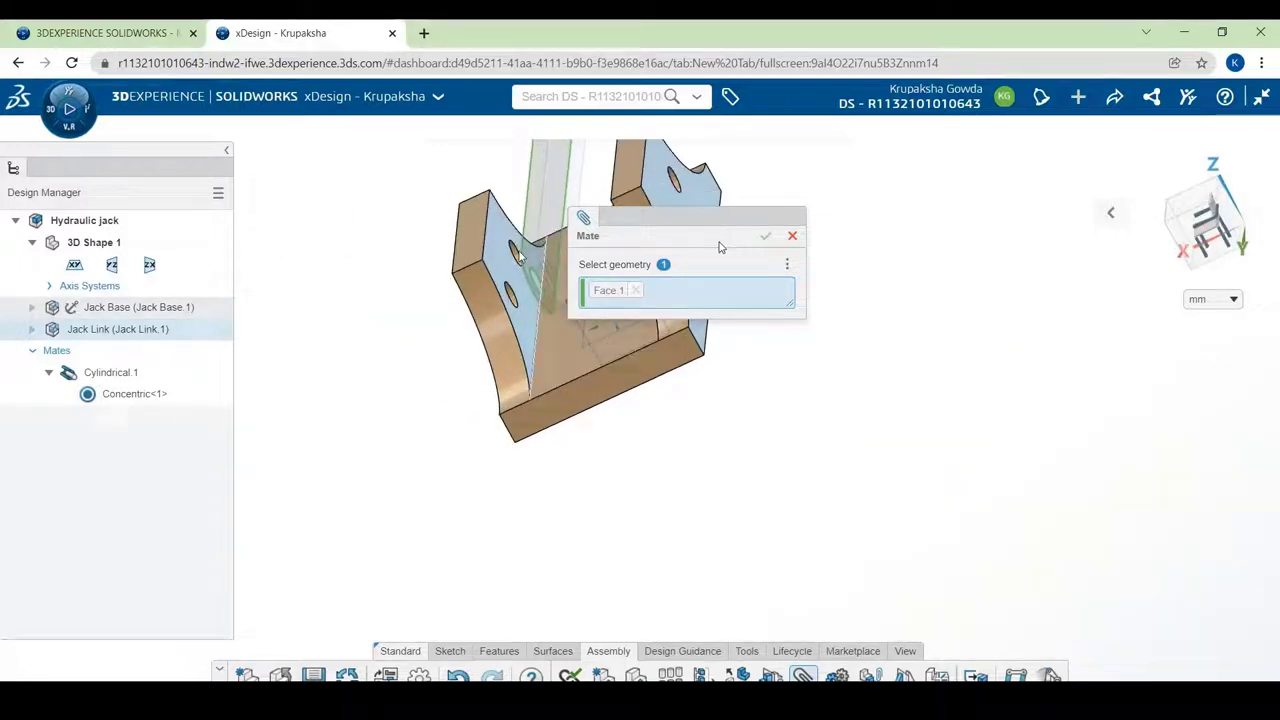
click(510, 272)
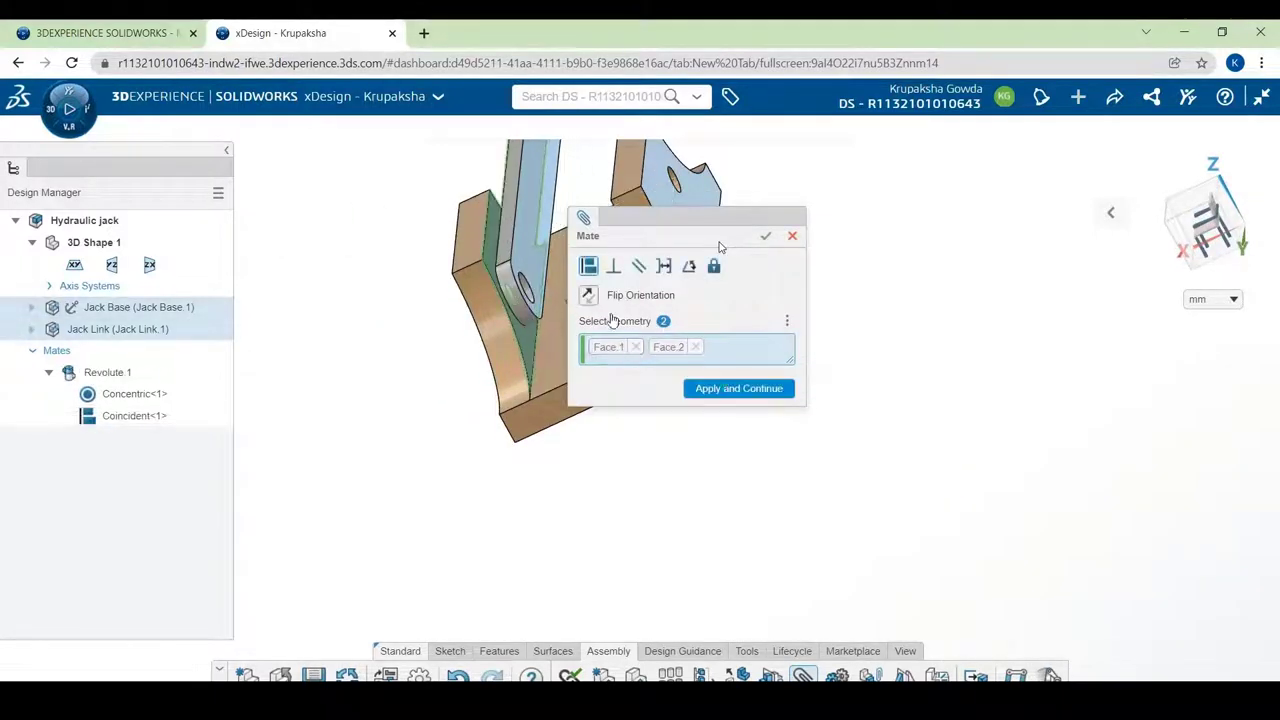
click(735, 389)
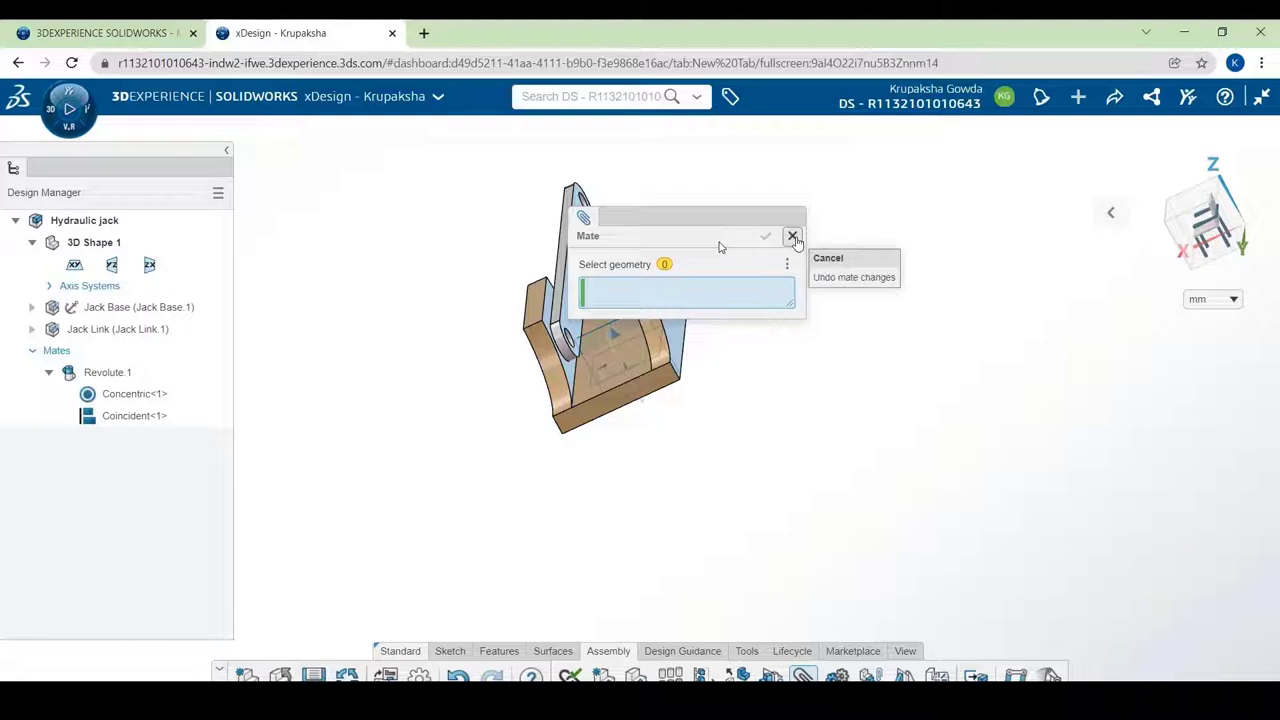
click(792, 237)
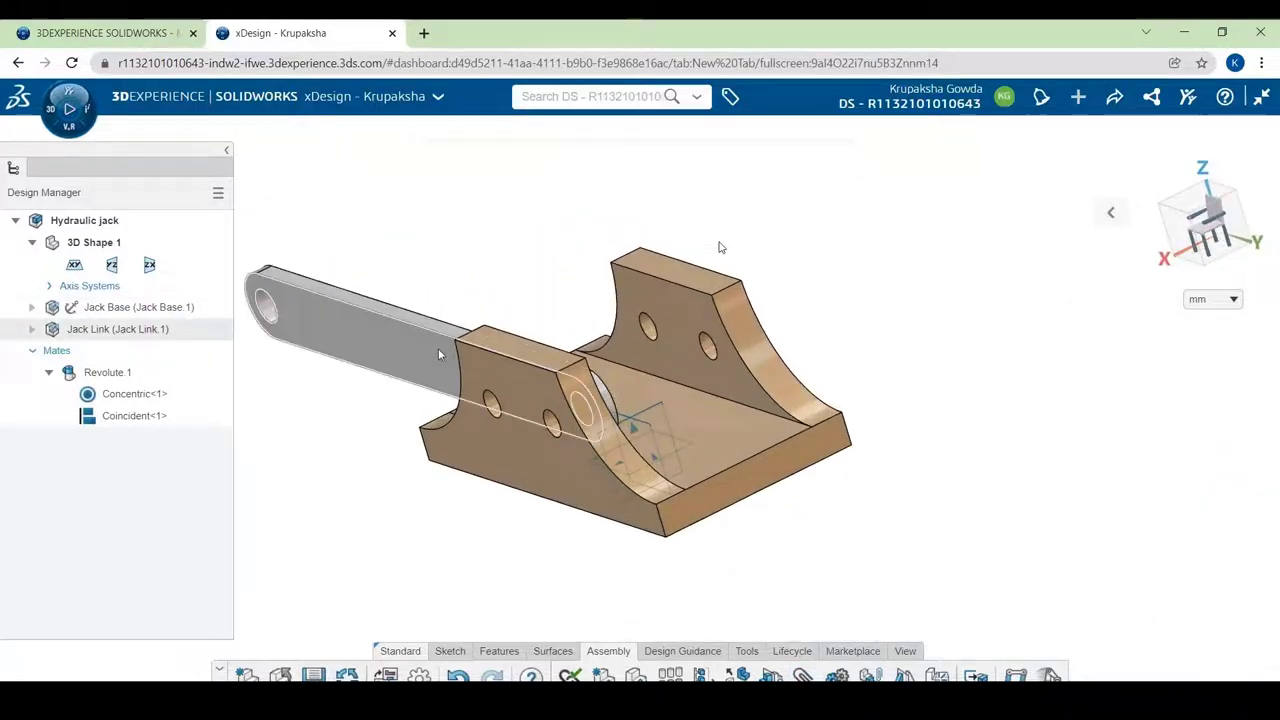
Step: Copy the mated Jack Link and place the second instance beside it, above the Jack Base
ctrl+drag(441, 354, 550, 297)
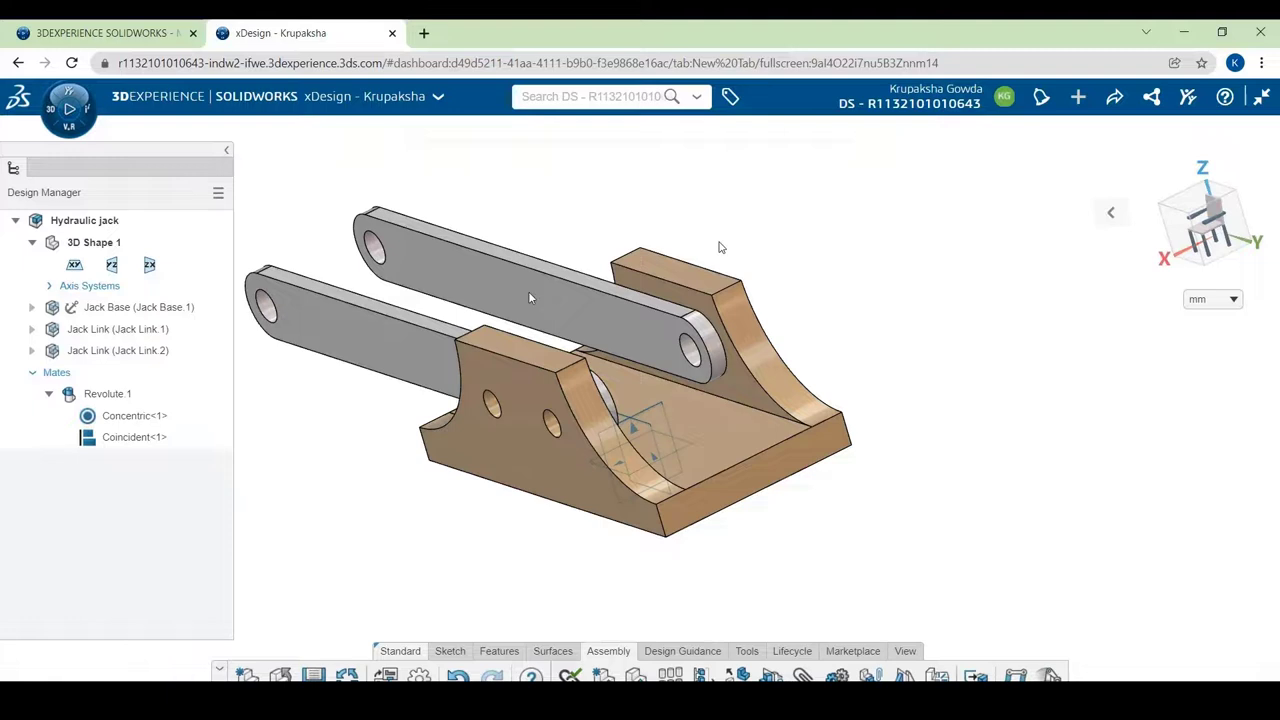
Step: Mate the copied Jack Link's +Y end hole concentric with the +Y hole of the opposite Jack Base side wall
scroll(870, 310, down, 3)
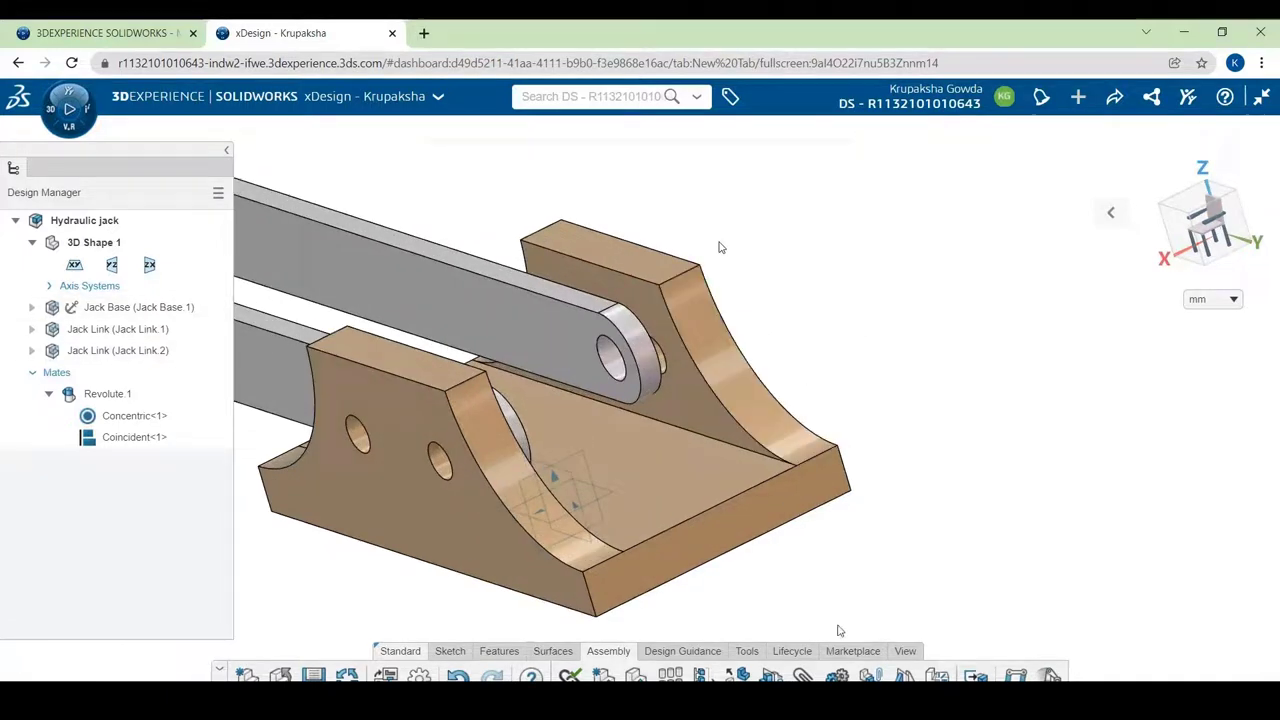
click(803, 676)
scroll(617, 393, down, 3)
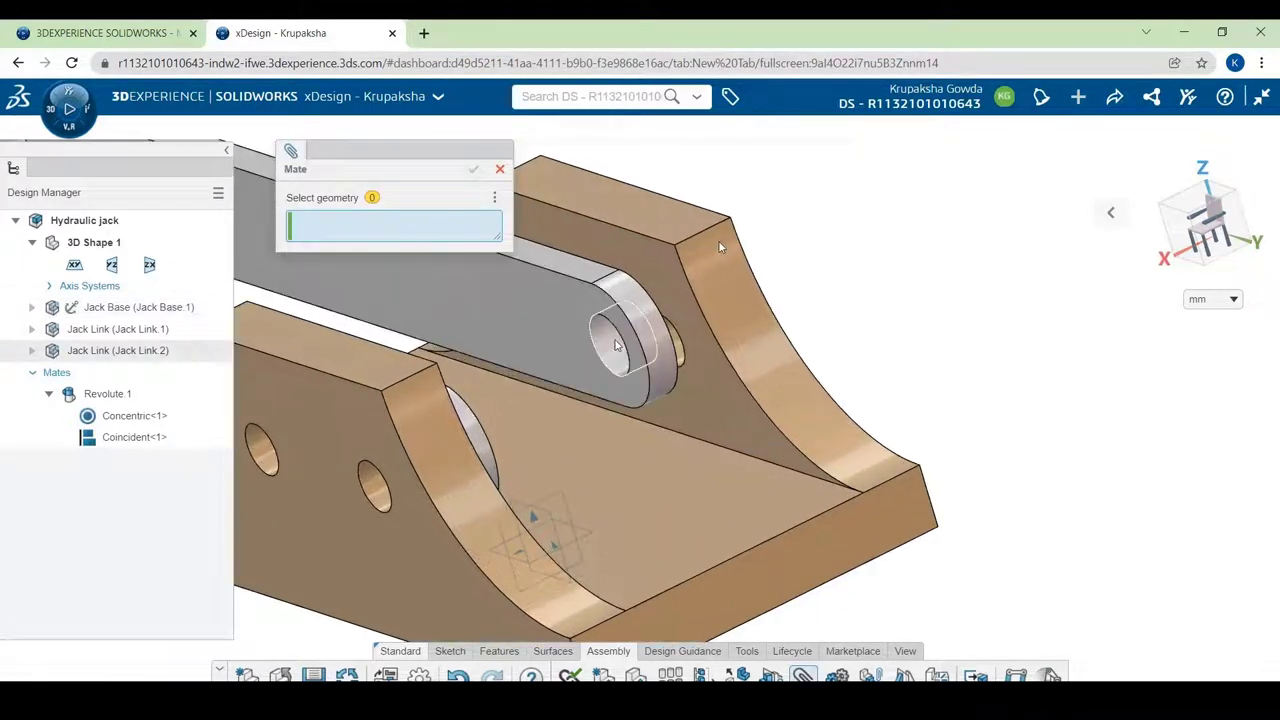
click(614, 341)
click(675, 362)
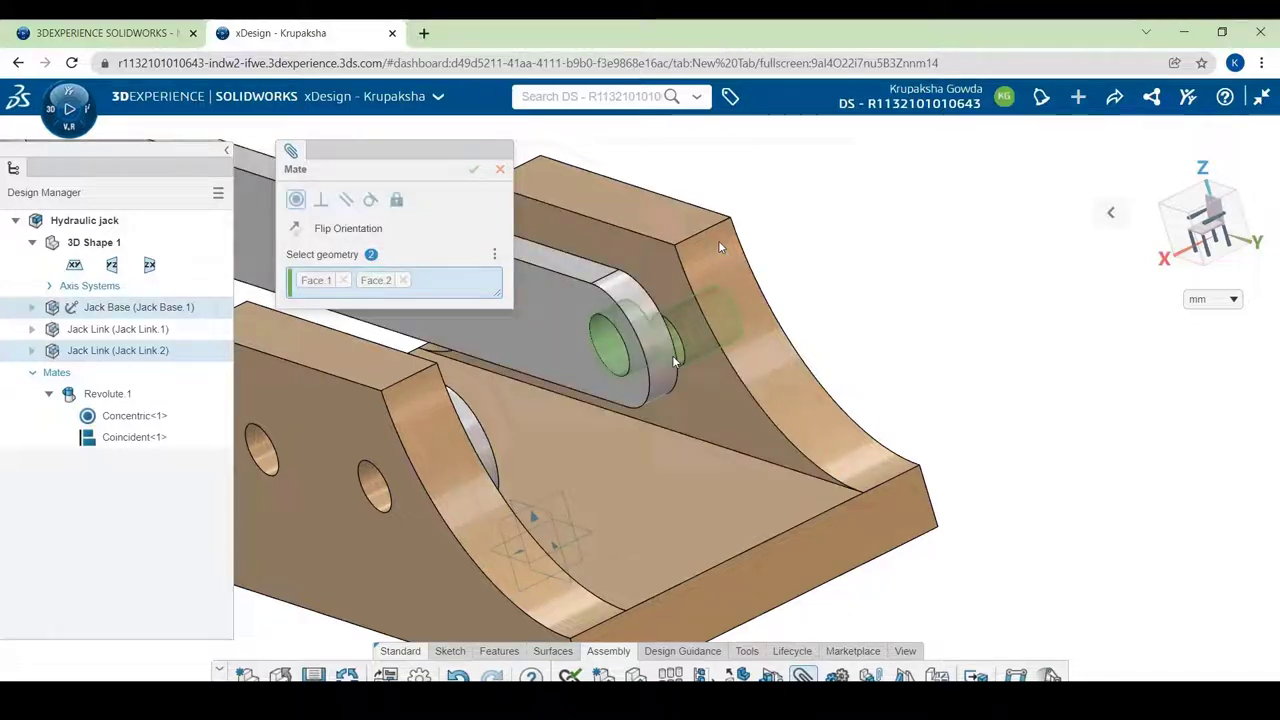
click(446, 322)
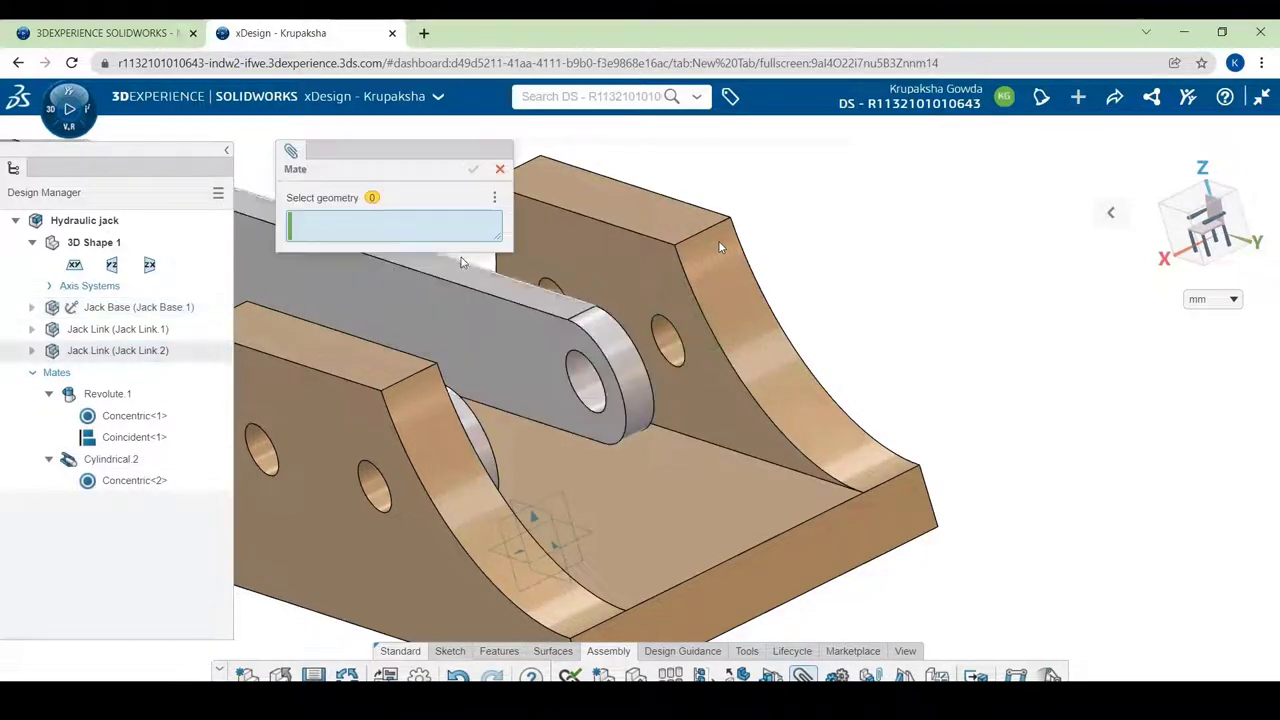
Step: Add a coincident mate between the inner face of that Jack Base side wall and the copied Jack Link's adjacent flat face
click(611, 262)
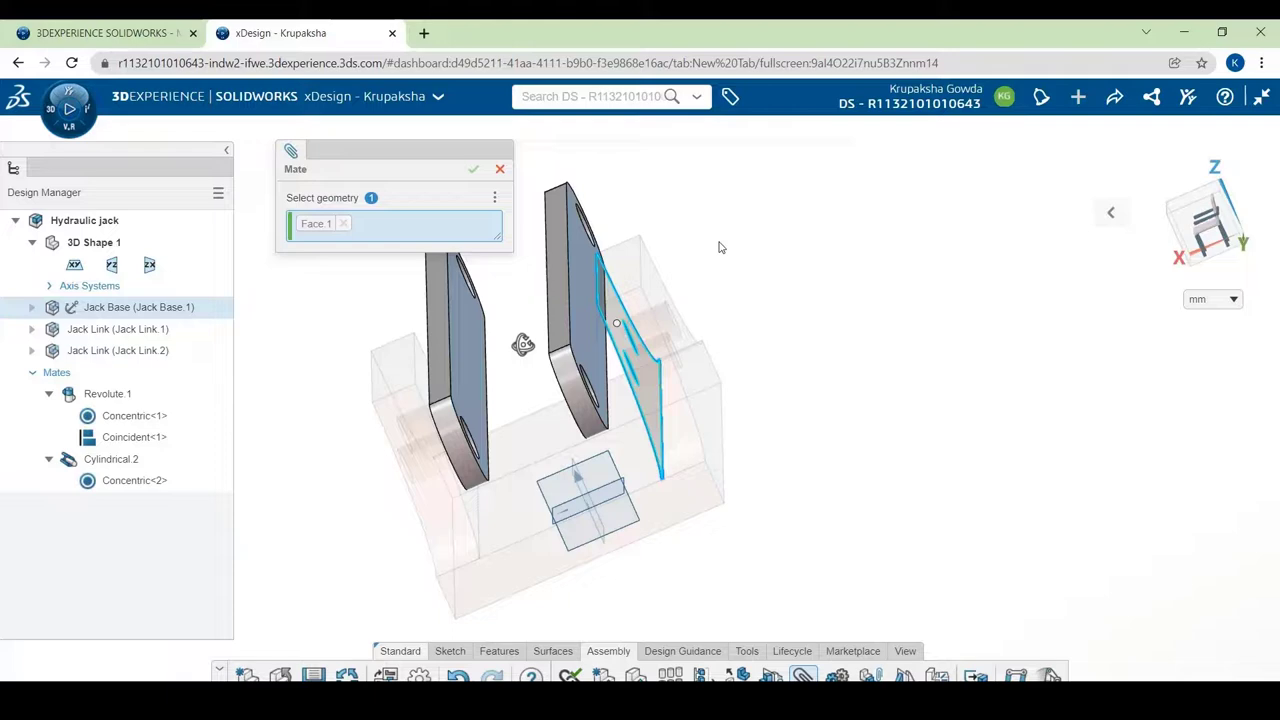
click(670, 223)
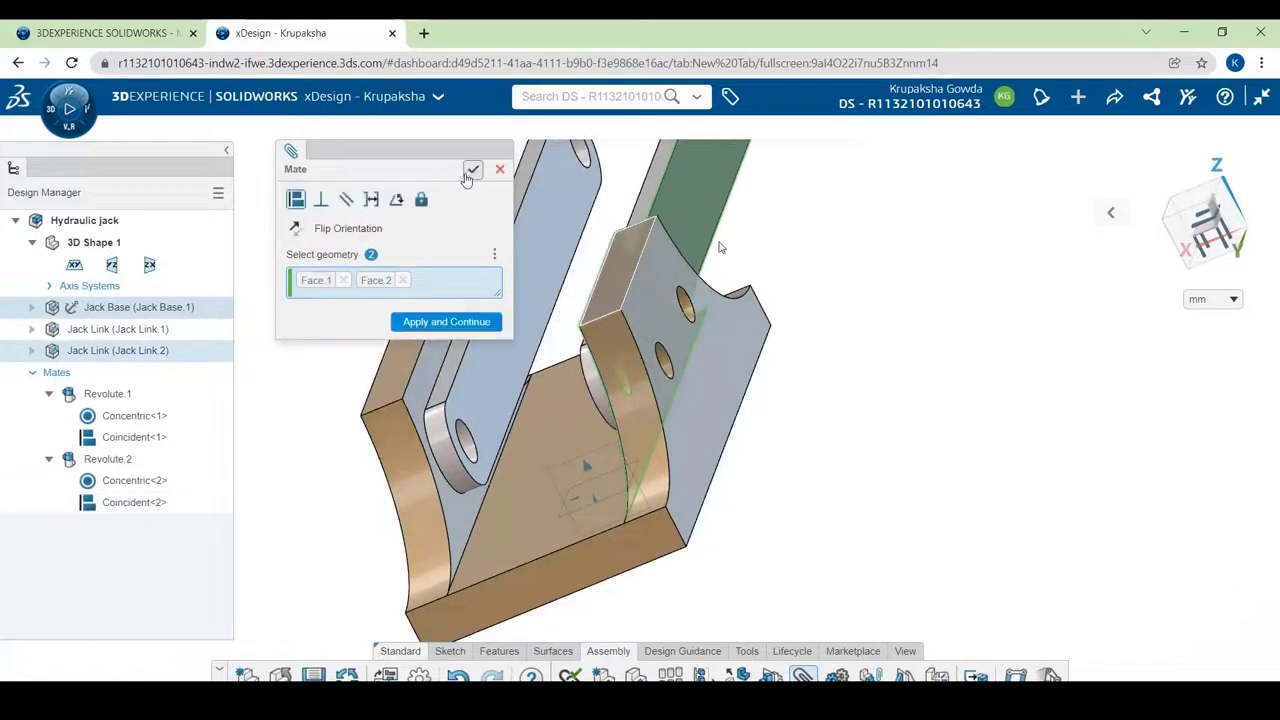
click(463, 324)
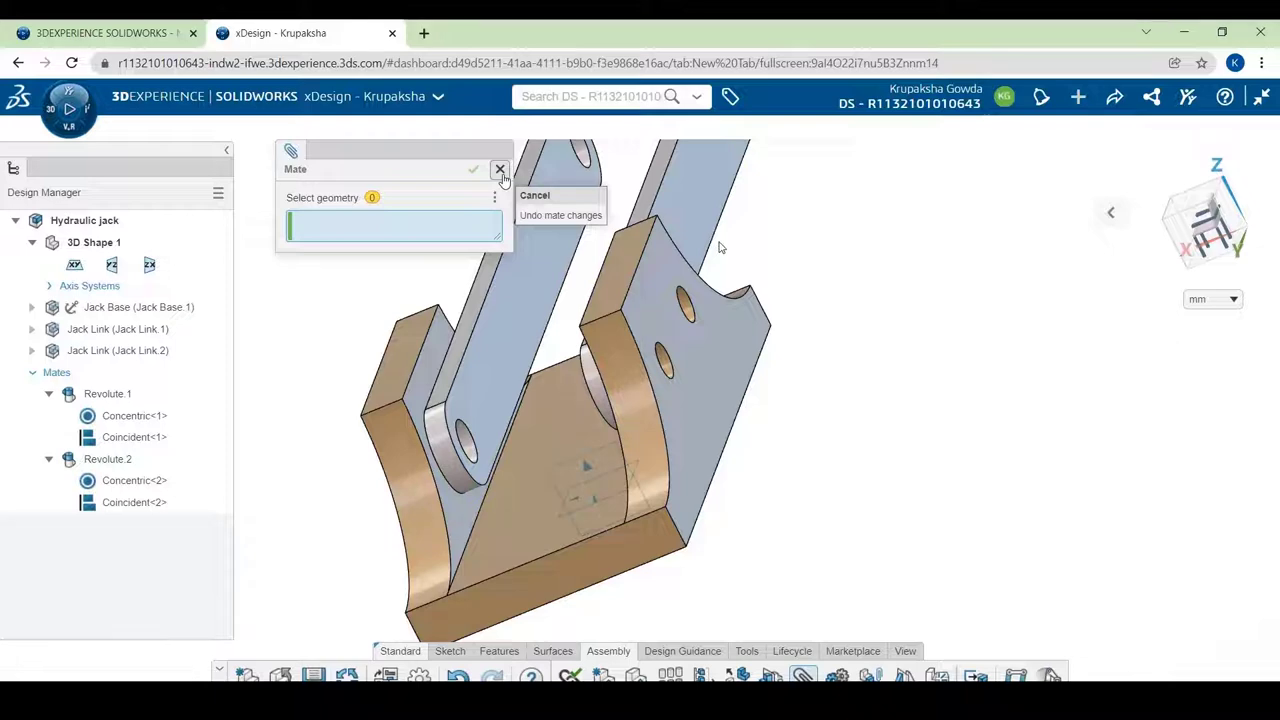
click(500, 170)
Step: Swing both Jack Links about their base holes so they extend beyond the +Y end of the Jack Base
middle_drag(794, 463, 1000, 426)
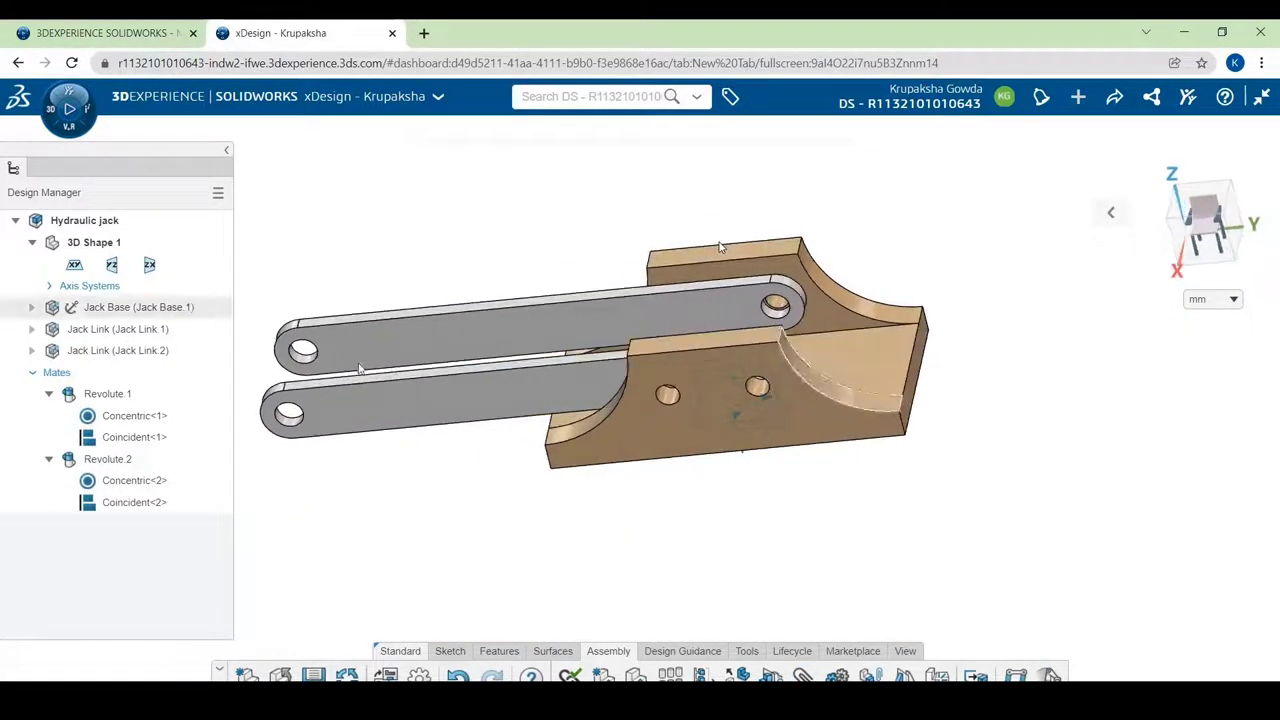
drag(430, 308, 985, 352)
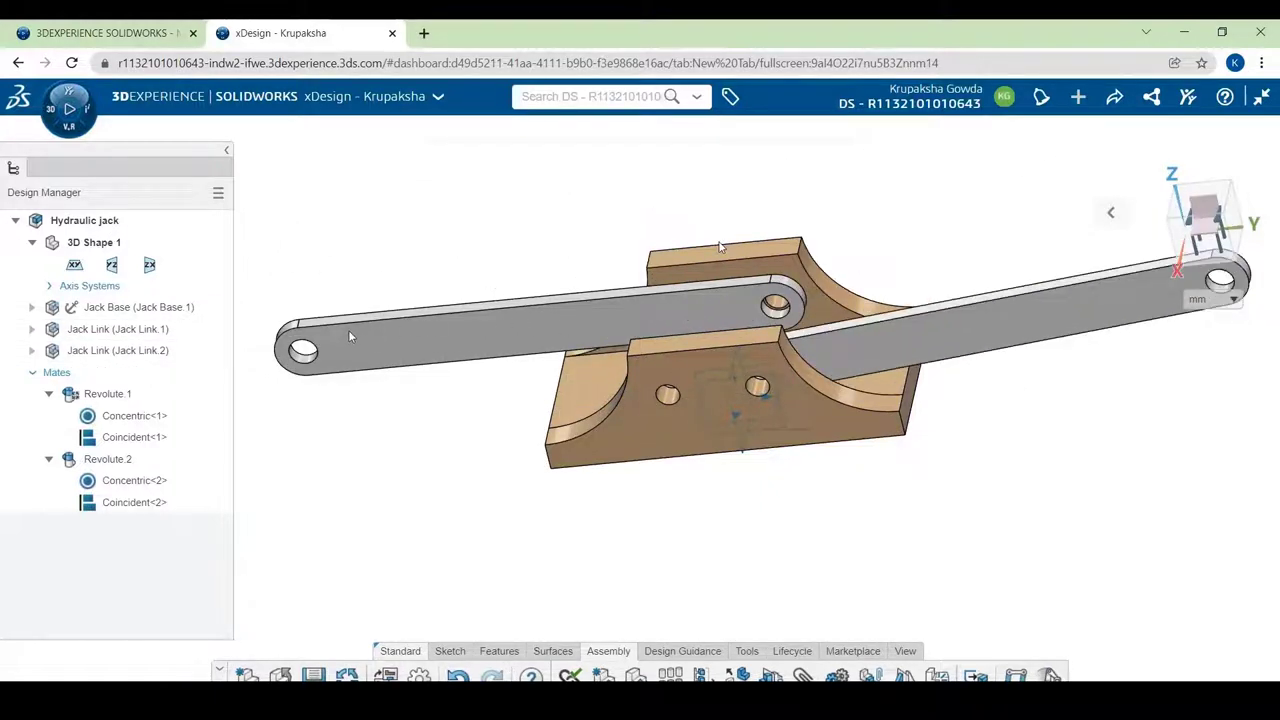
drag(348, 336, 966, 351)
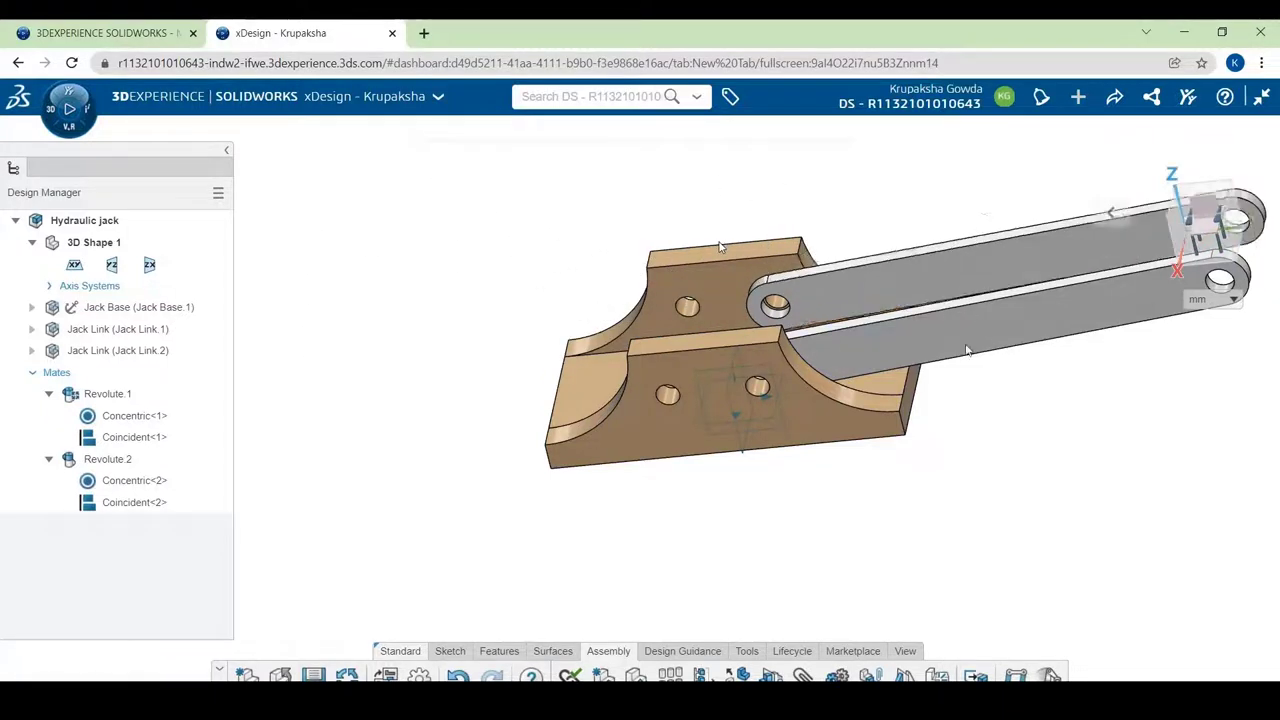
scroll(963, 503, down, 2)
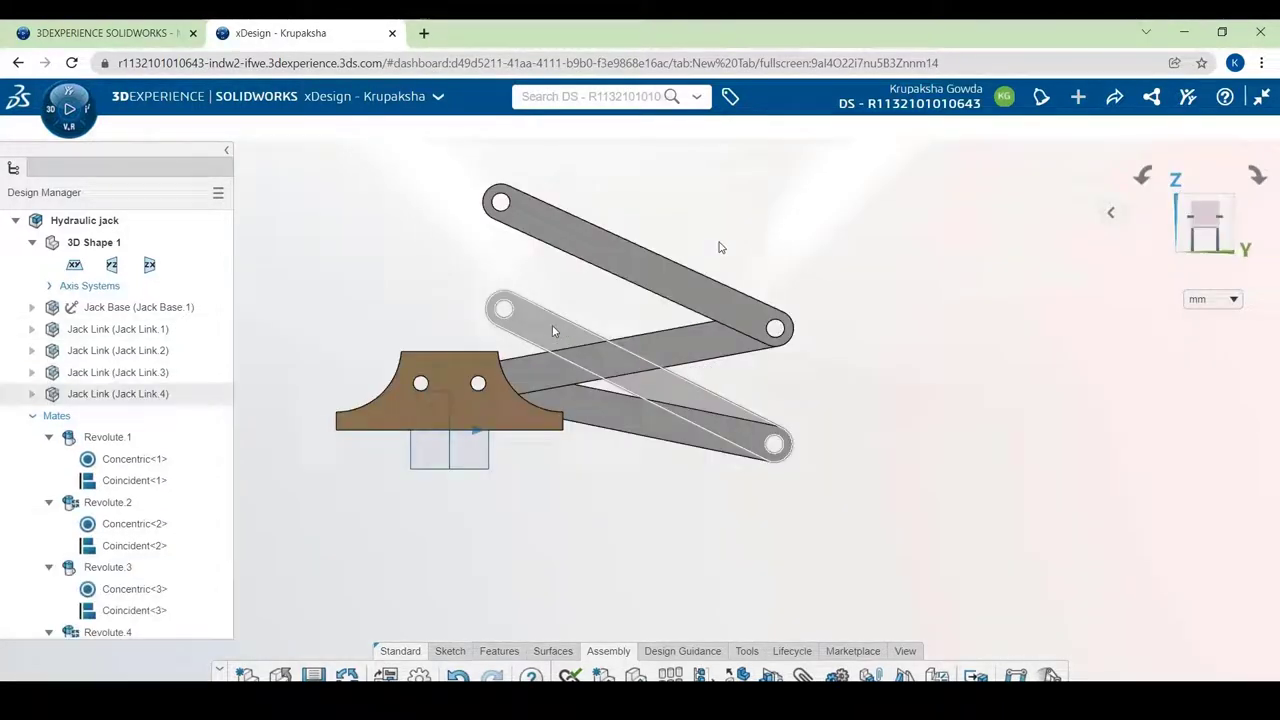
Step: Swing the lower-lying pair of connected Jack Links upward until it nearly lines up with the other pair
drag(745, 440, 730, 329)
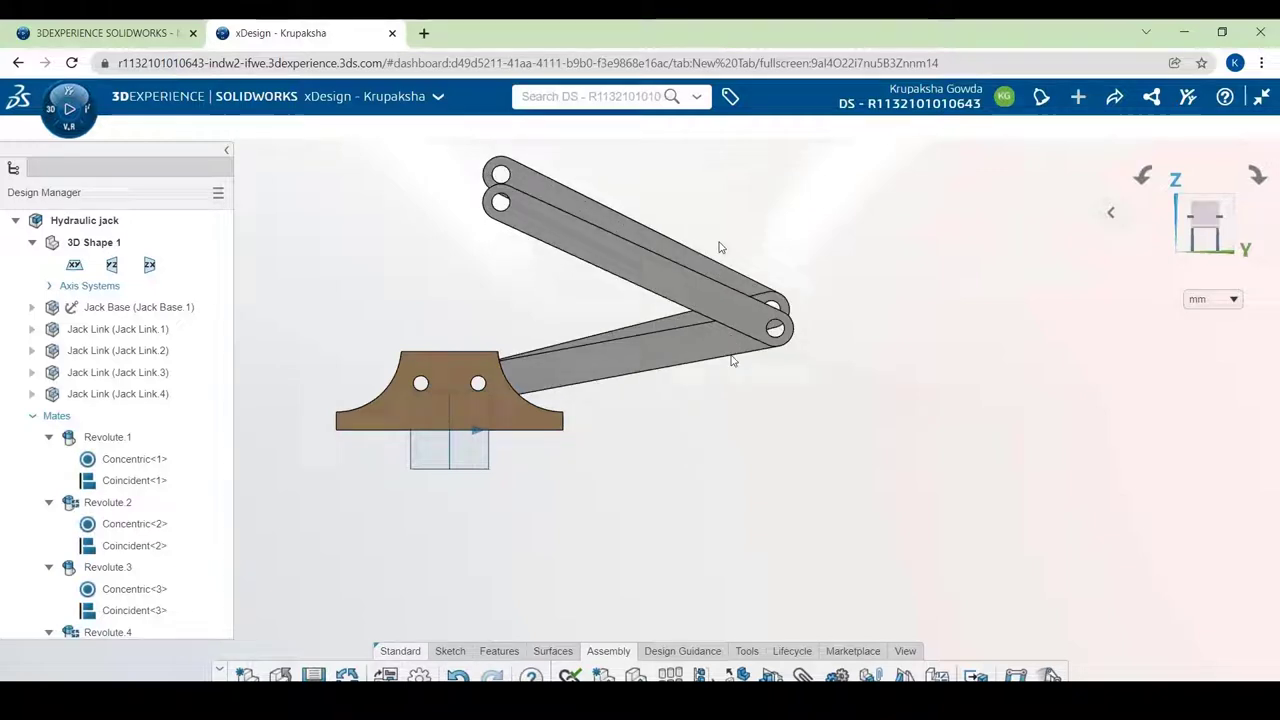
scroll(650, 422, up, 4)
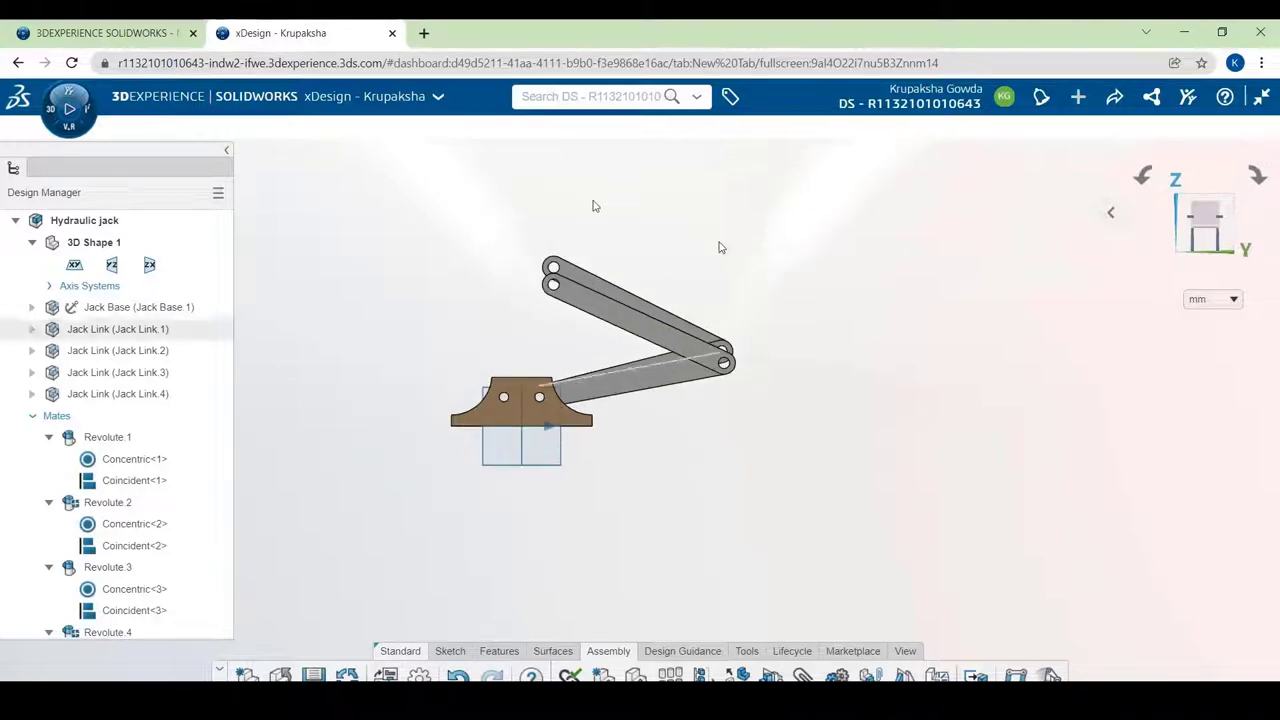
scroll(594, 206, down, 3)
middle_drag(622, 440, 690, 520)
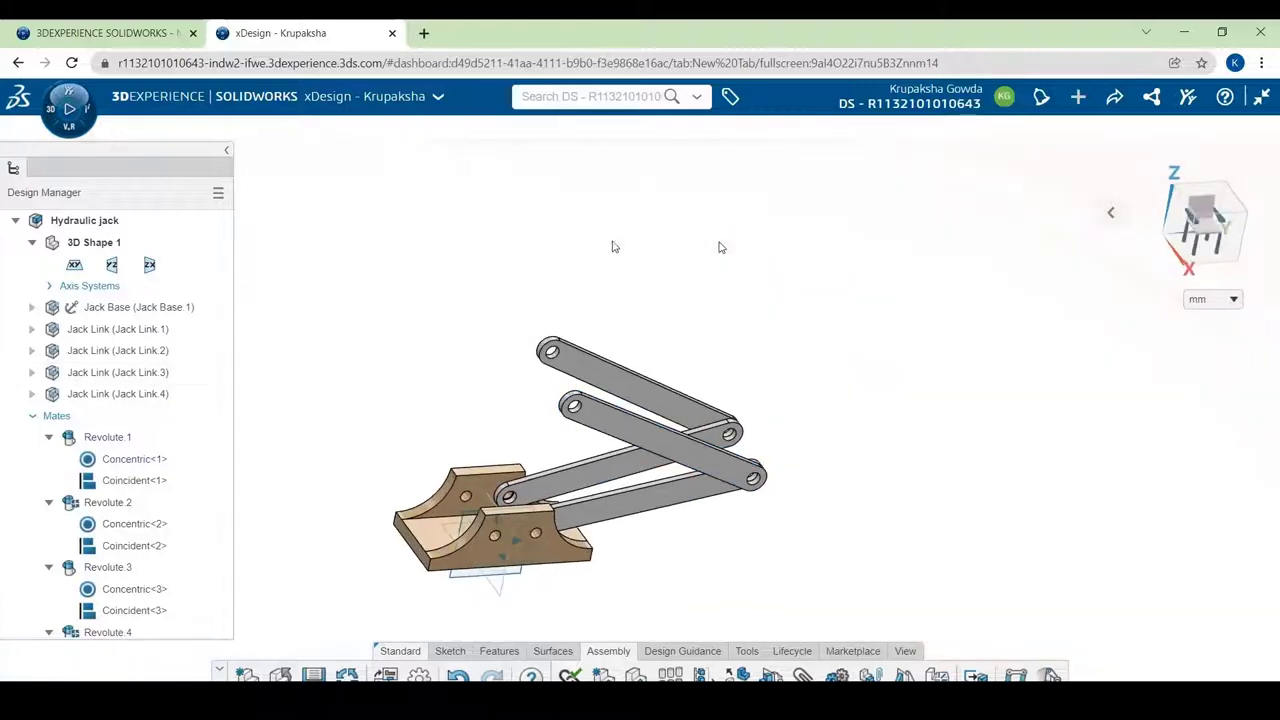
Step: Search the existing components for "Pivot" and insert the Pivot into the assembly above the Jack Links
click(613, 97)
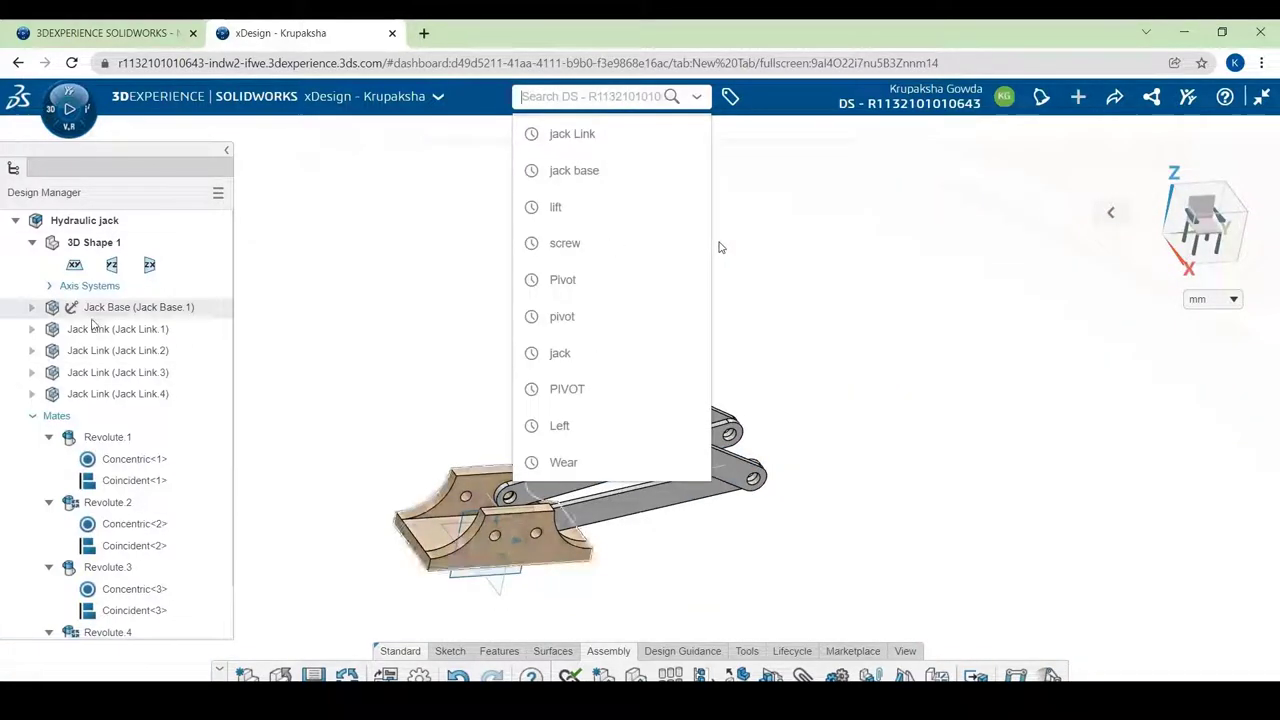
click(555, 280)
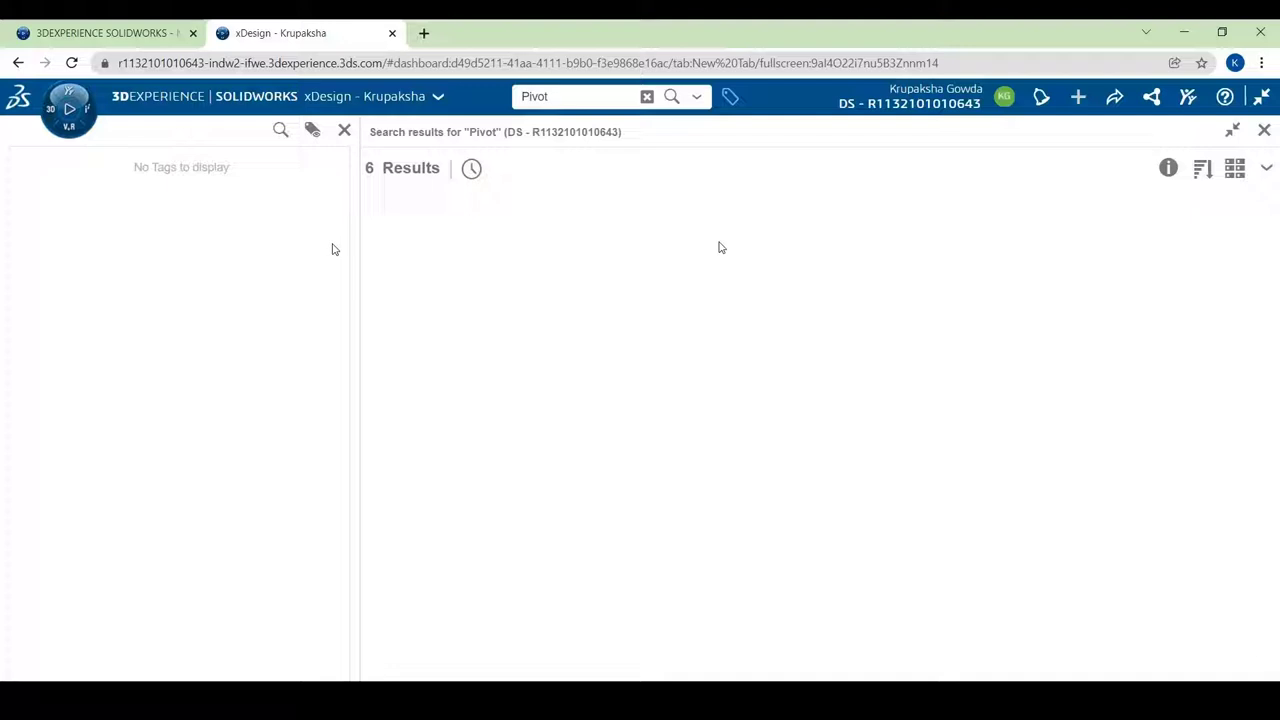
click(963, 303)
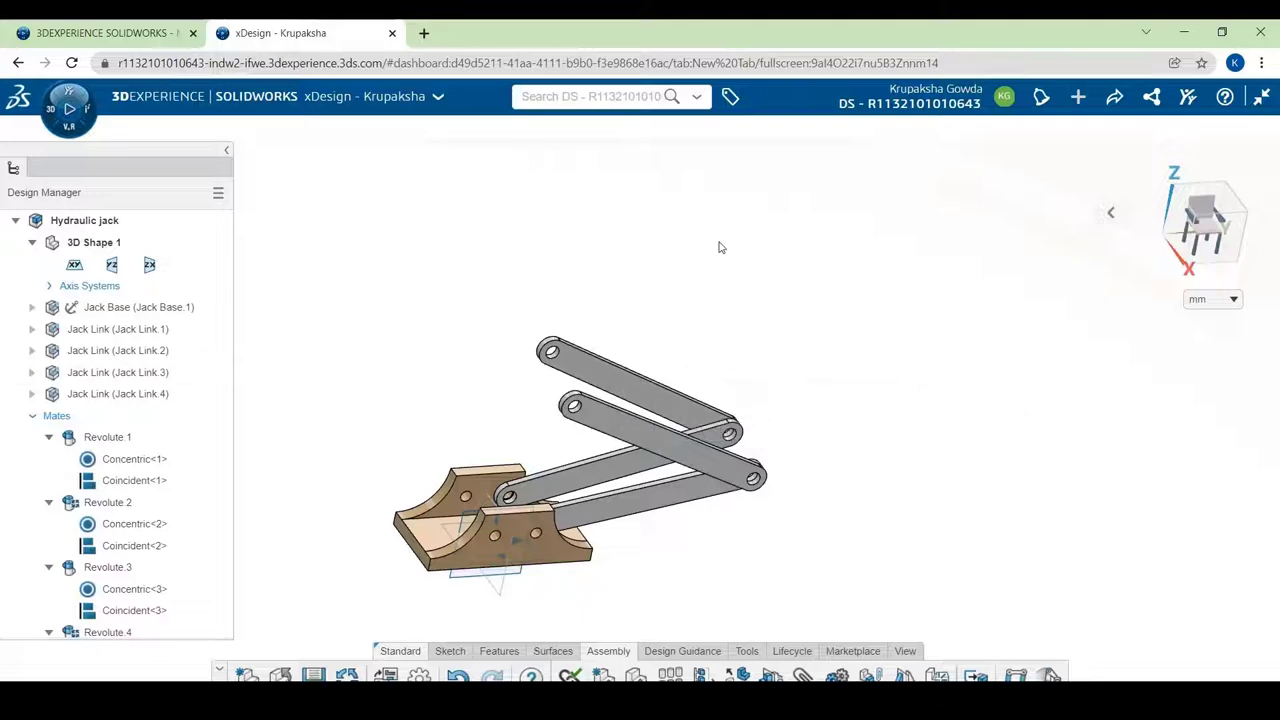
click(795, 470)
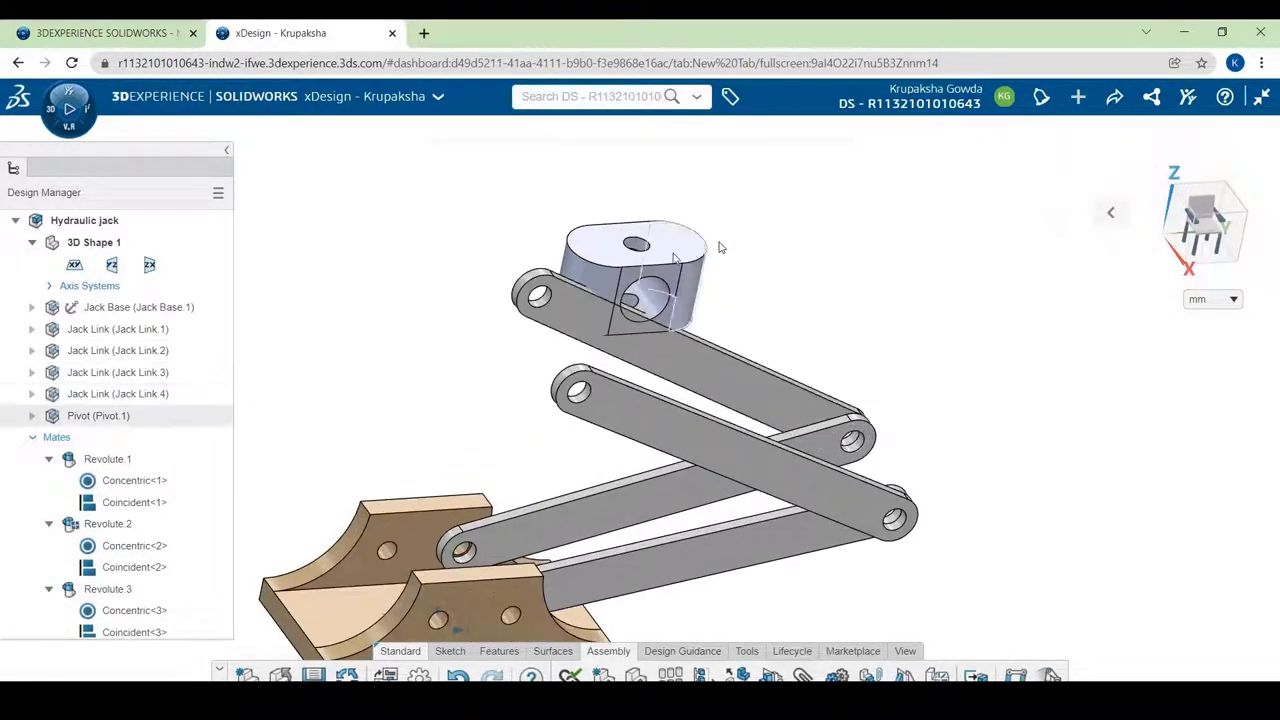
Step: Rotate and move the Pivot so its small hole faces the same direction as the Jack Link holes, beside the upper links
click(90, 417)
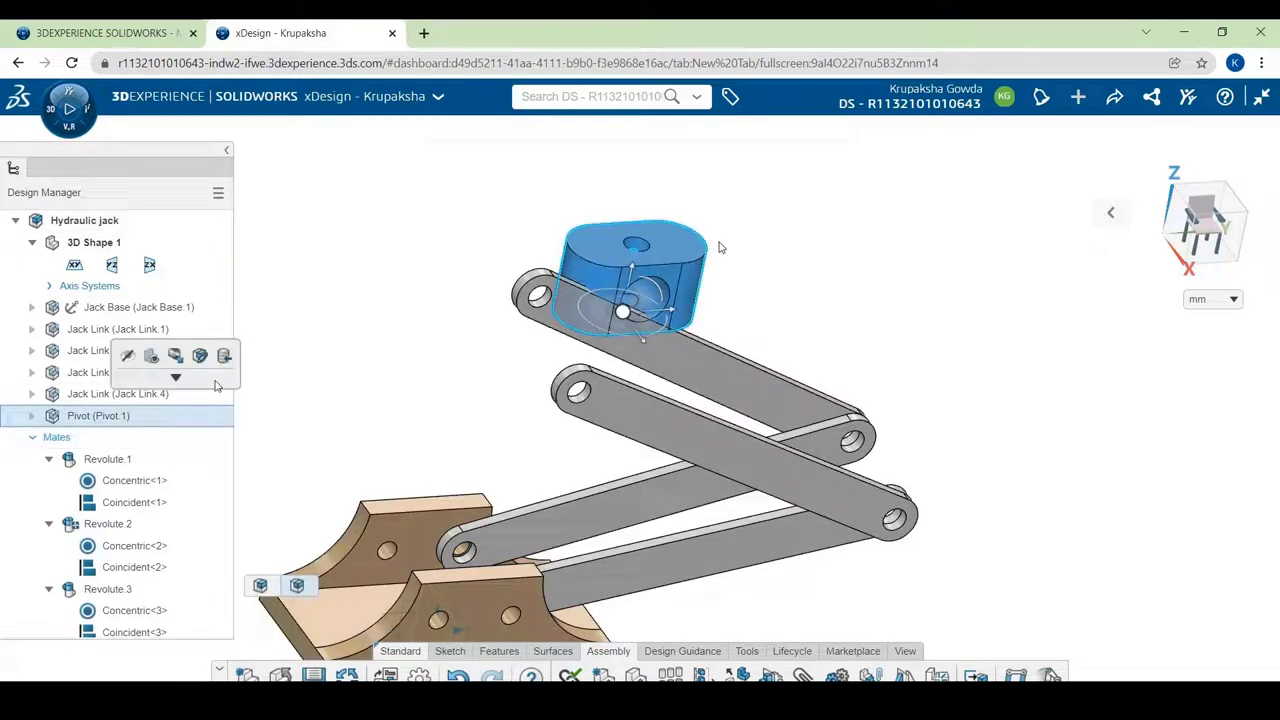
drag(655, 287, 693, 398)
drag(652, 437, 640, 418)
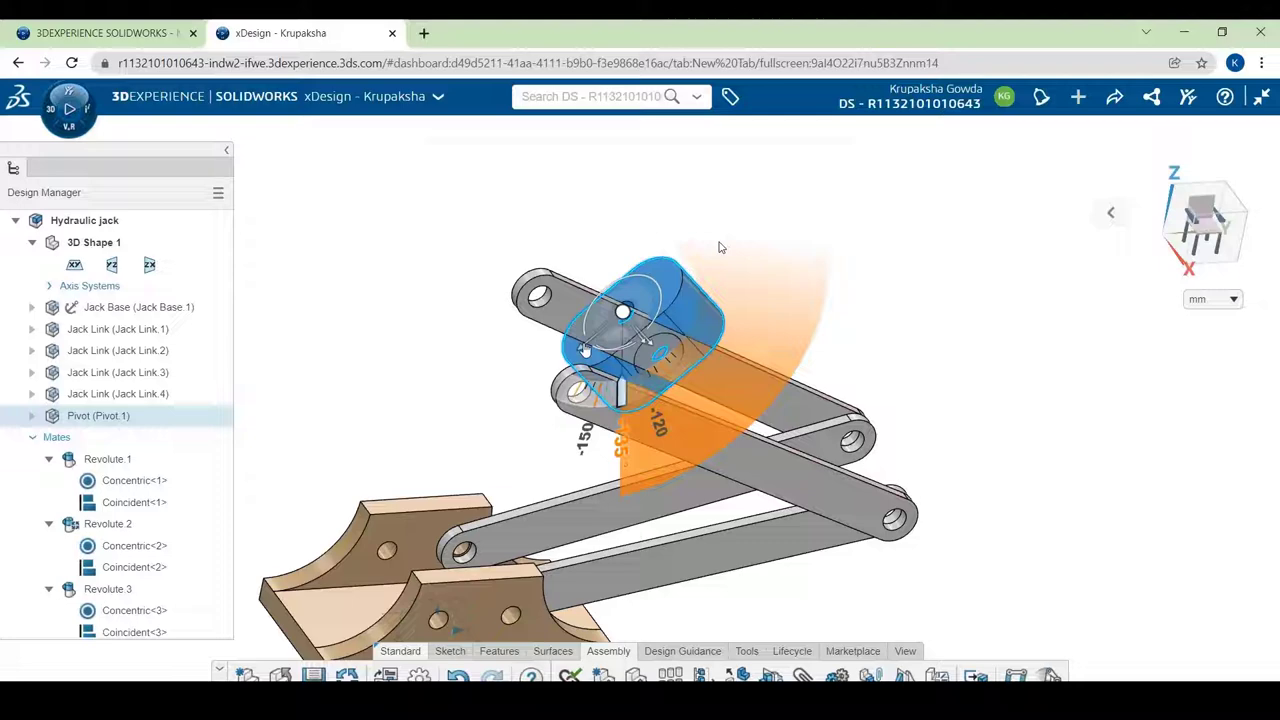
middle_drag(637, 373, 672, 363)
drag(664, 354, 684, 371)
middle_drag(706, 346, 685, 307)
middle_drag(720, 247, 645, 392)
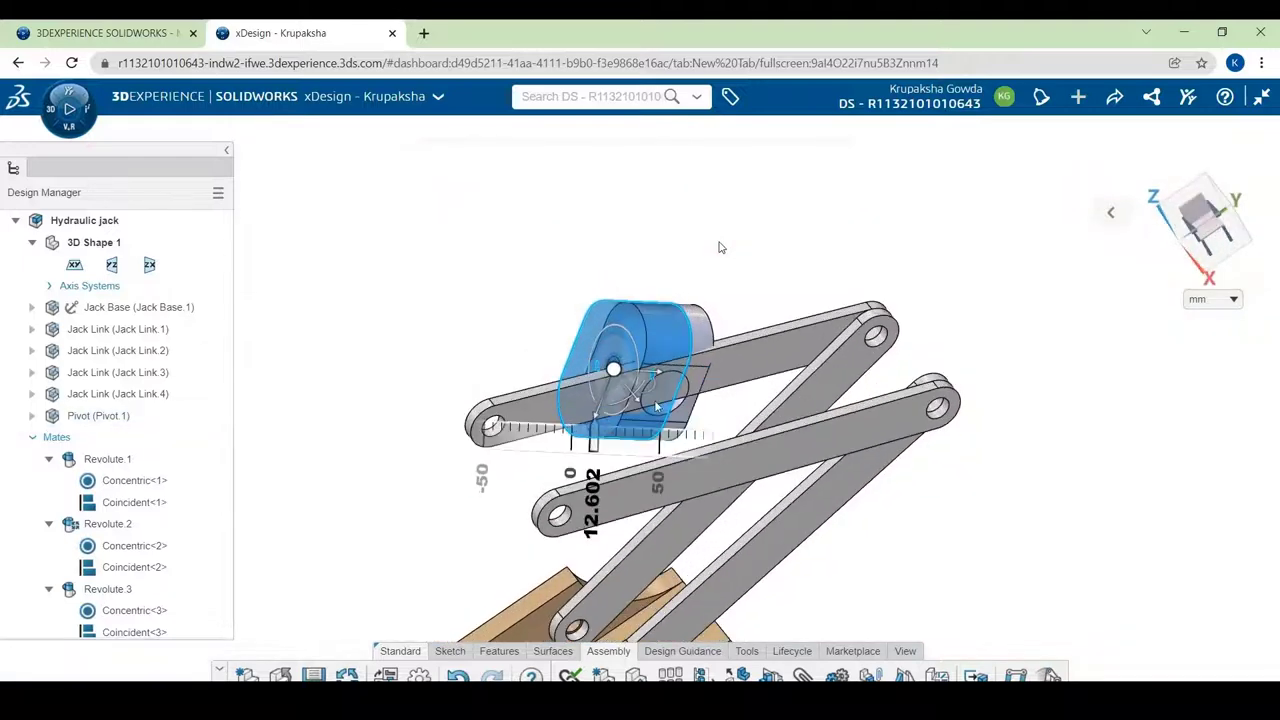
scroll(640, 397, up, 3)
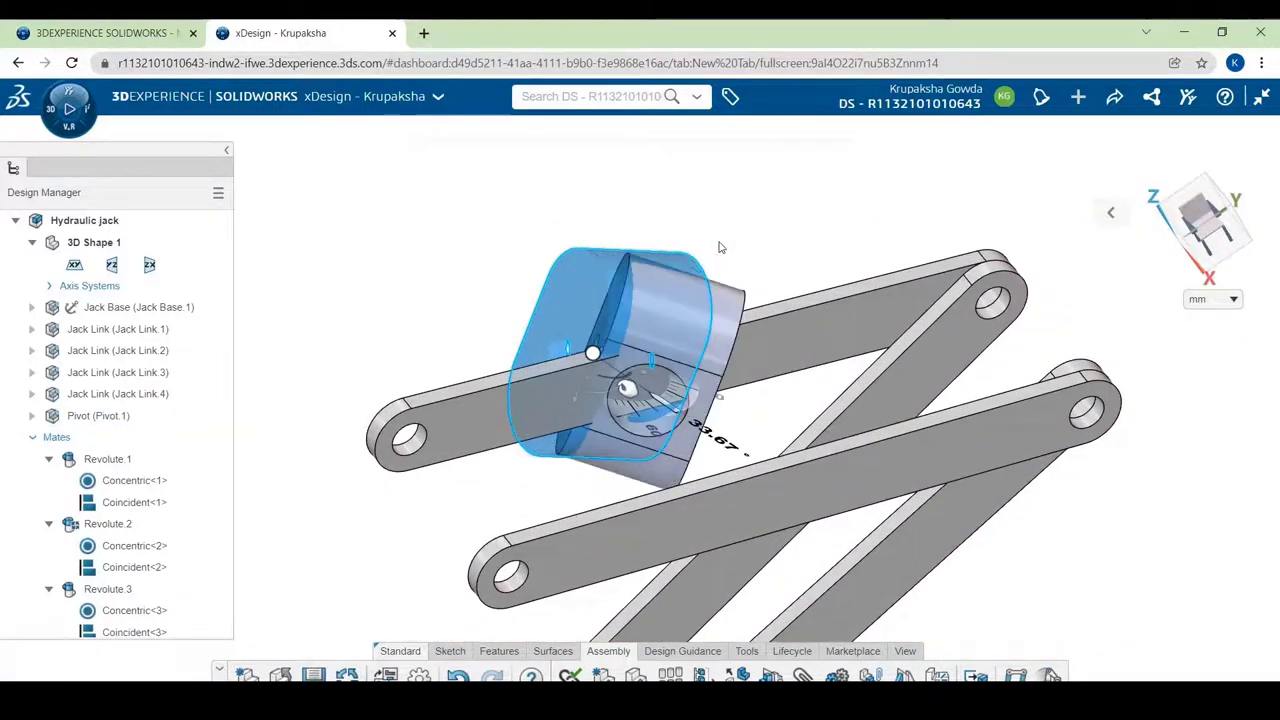
mouse_move(627, 388)
mouse_down()
mouse_move(564, 390)
mouse_move(606, 400)
mouse_up()
click(397, 297)
Step: Mate the Pivot's small side hole concentric with the holes where the upper and lower Jack Links join
scroll(724, 397, down, 1)
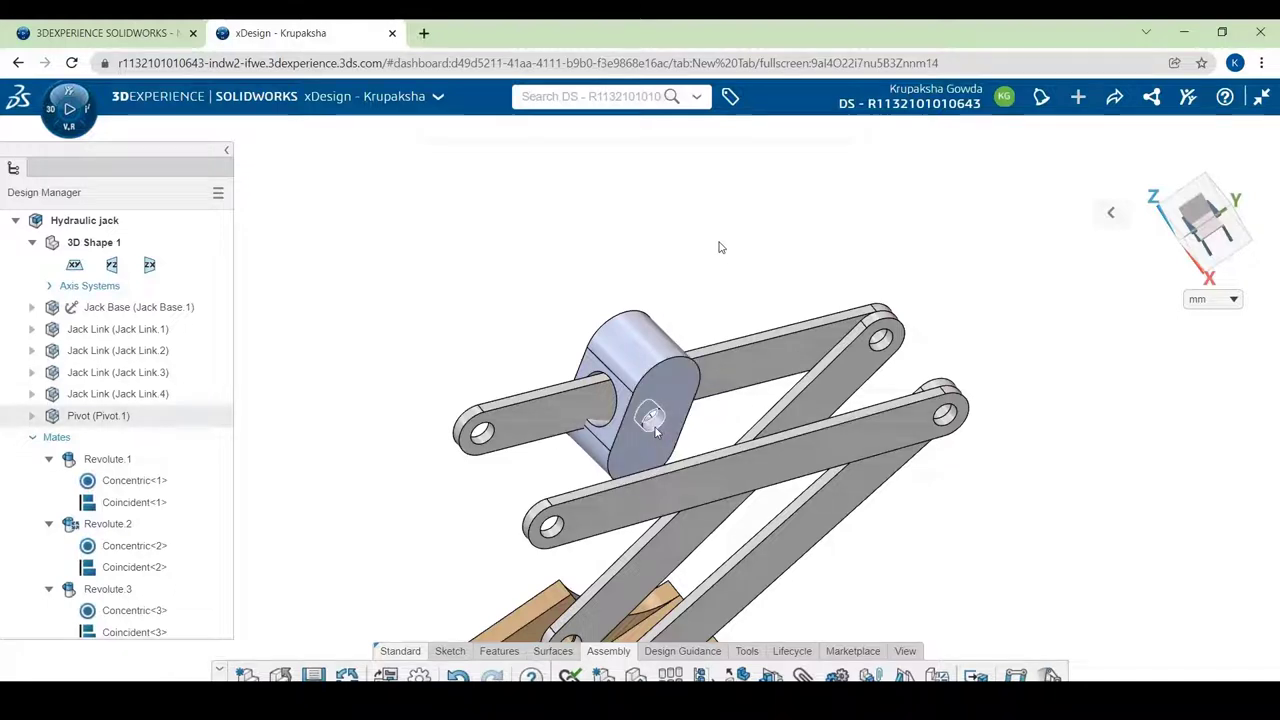
click(652, 425)
scroll(870, 338, up, 3)
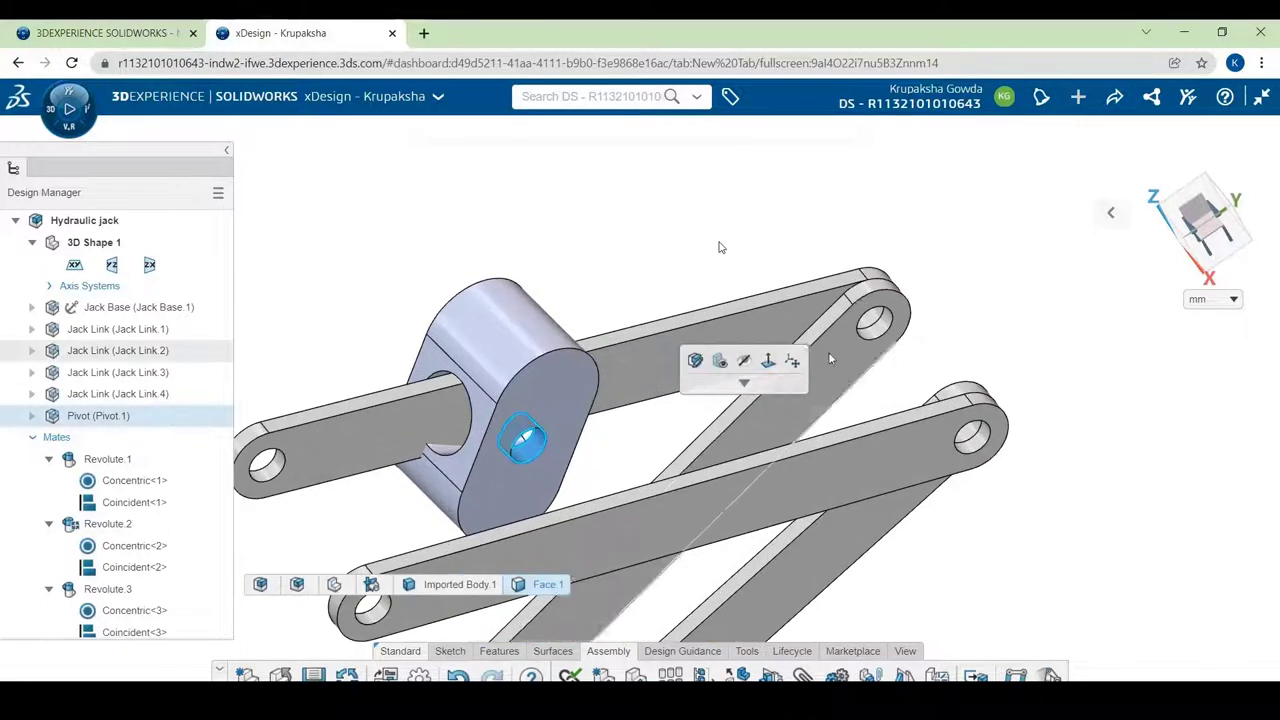
click(870, 322)
click(972, 440)
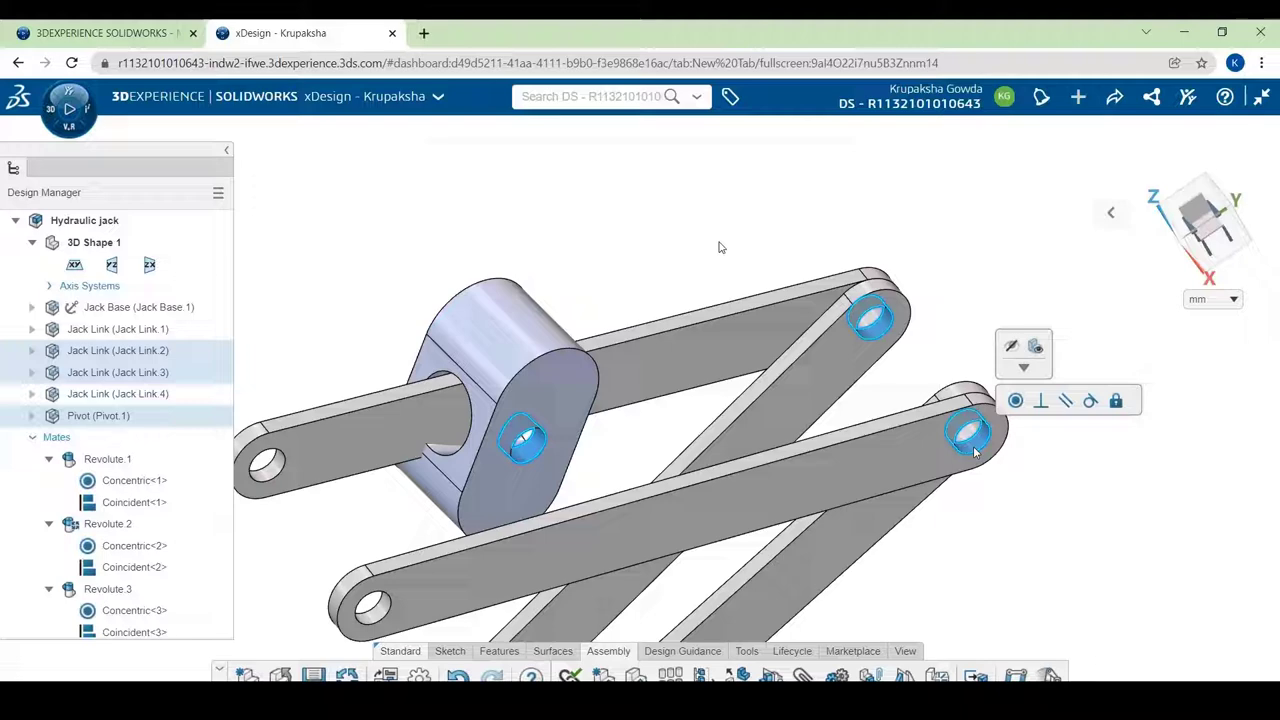
click(1014, 401)
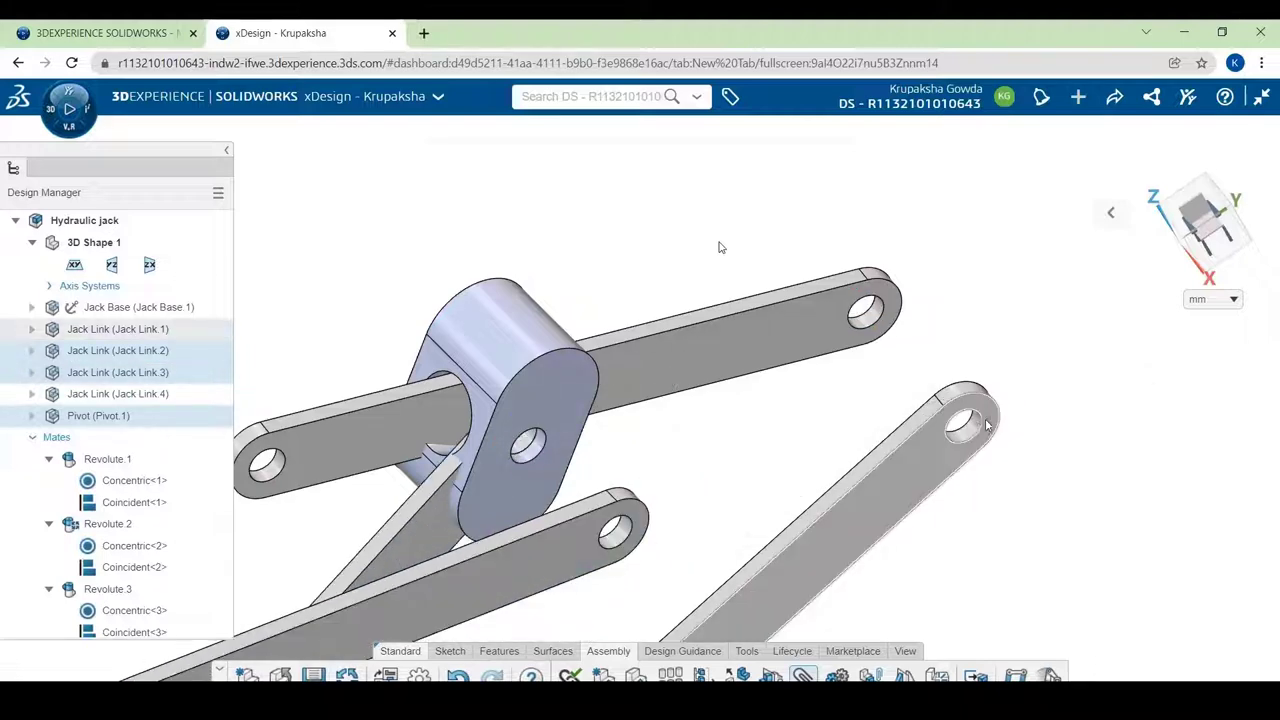
click(1163, 506)
Step: Add a coincident mate between the Pivot's flat end face and the adjacent inner face of the first lower Jack Link
scroll(937, 520, down, 3)
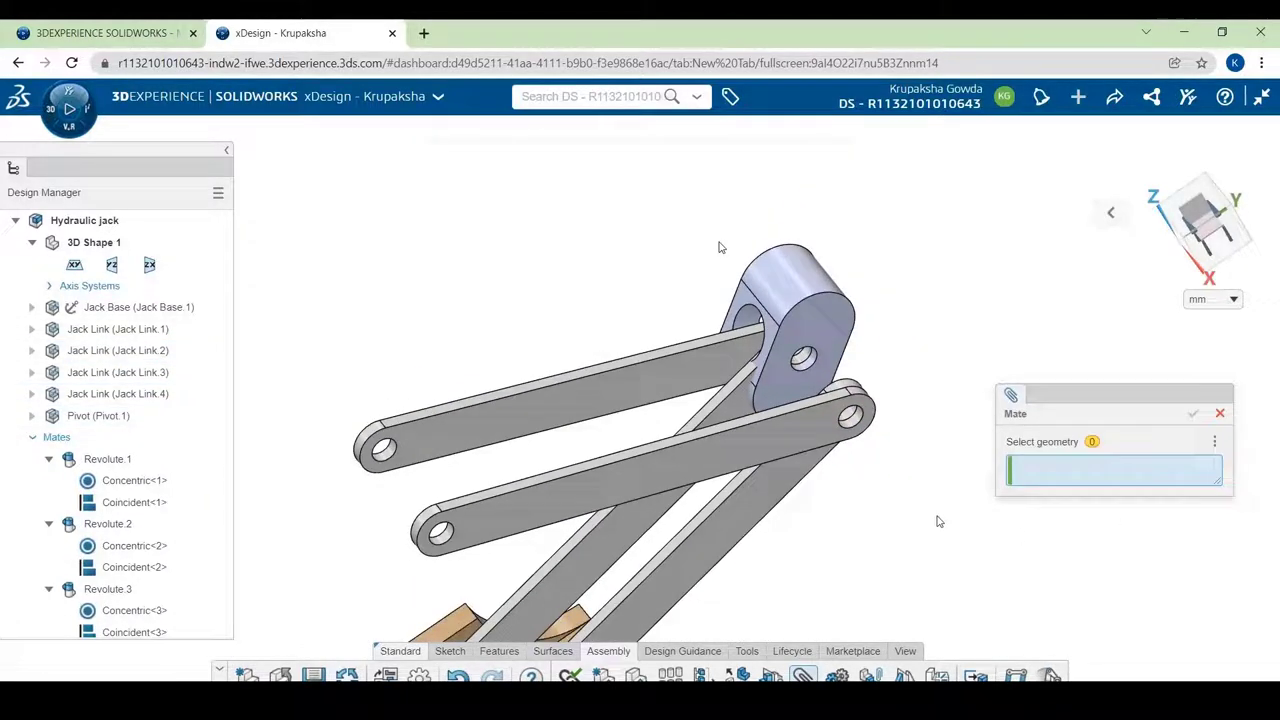
middle_drag(850, 424, 872, 481)
scroll(888, 445, up, 3)
click(731, 393)
click(802, 431)
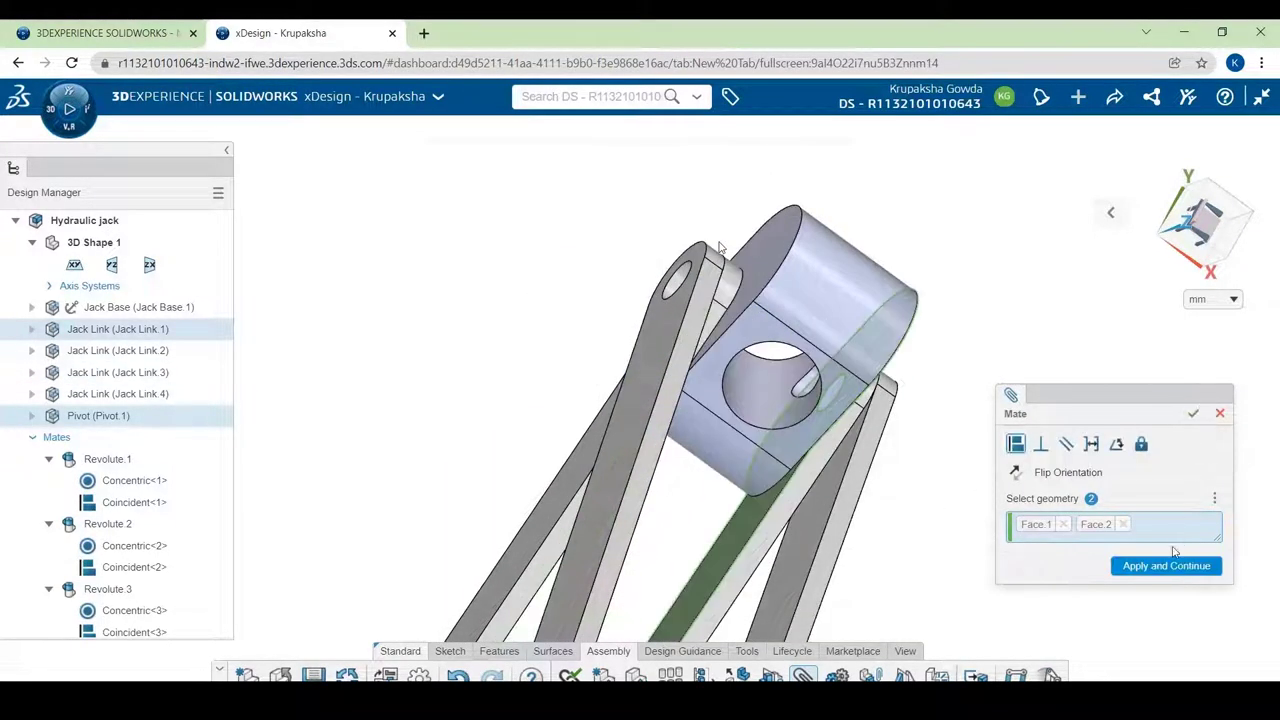
click(1166, 565)
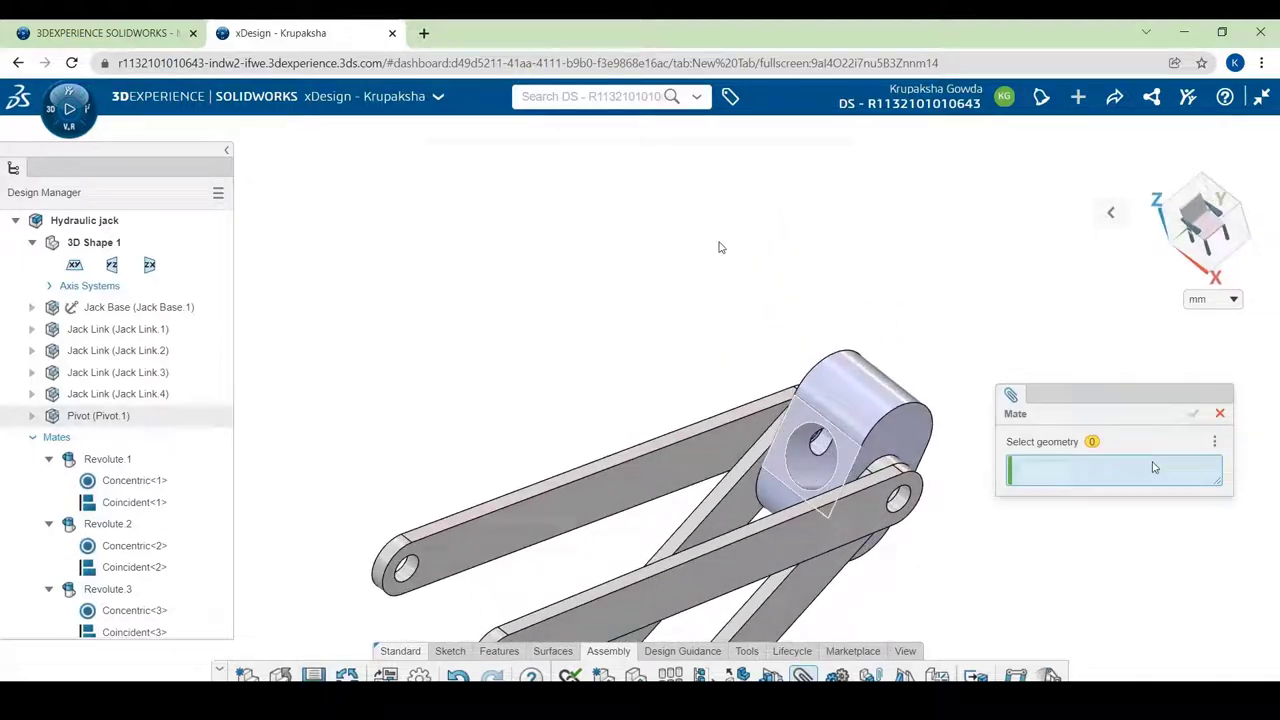
click(1219, 414)
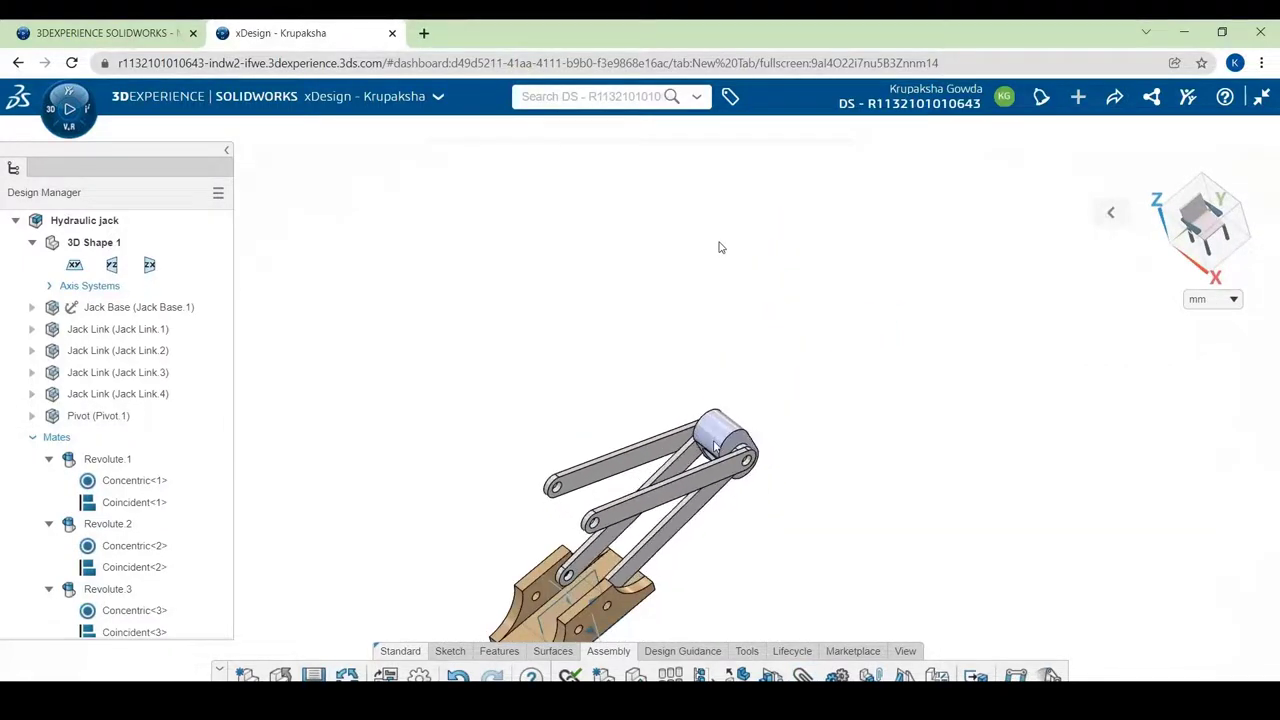
Step: Swing the Pivot and its connected links so the upper links' free ends rise above the Jack Base
mouse_move(750, 458)
mouse_down()
mouse_move(753, 488)
mouse_move(755, 462)
mouse_up()
ctrl+middle_drag(527, 580, 480, 385)
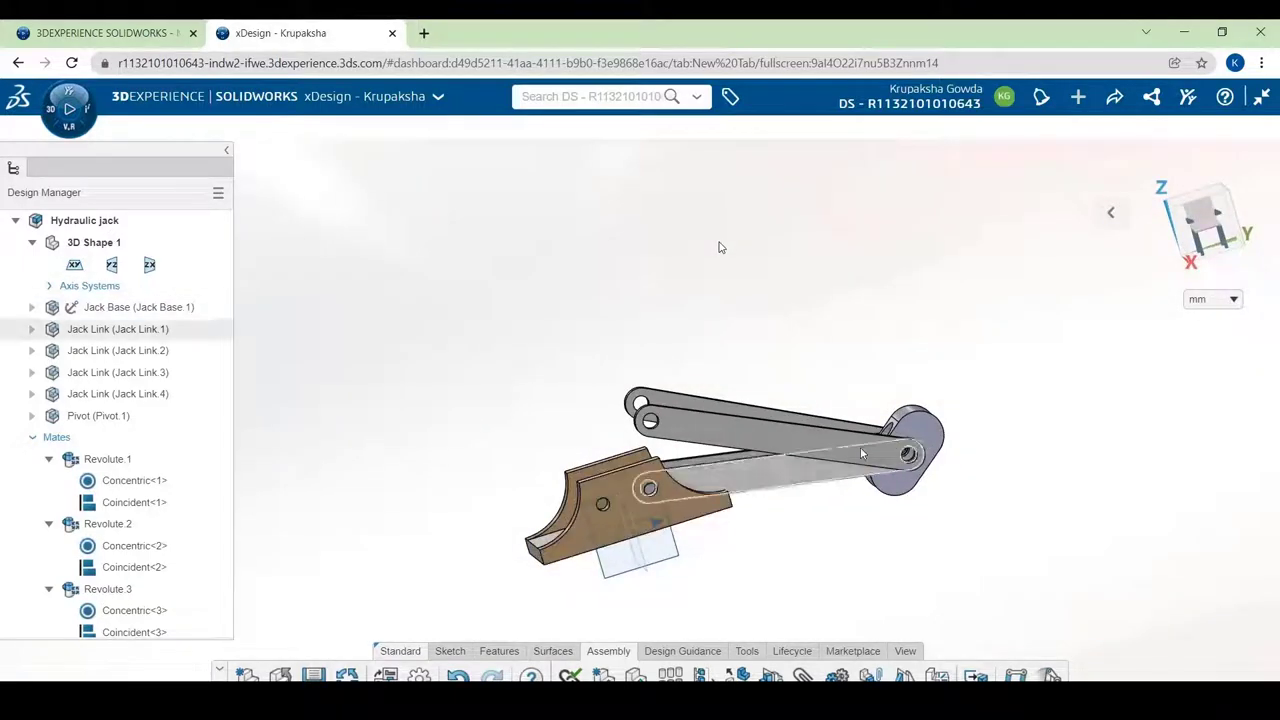
middle_drag(920, 383, 793, 548)
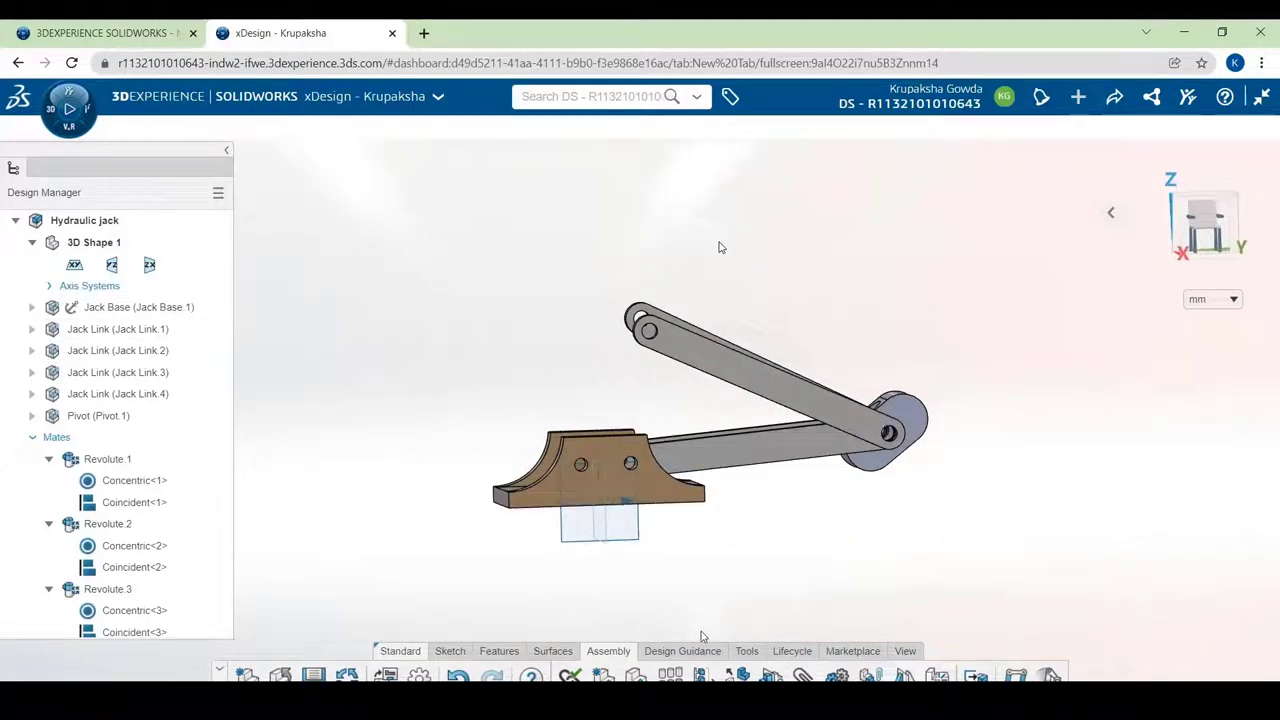
Step: Mirror the four Jack Links and the Pivot about the ZX plane with a symmetry mate, and swing the linkage upward
click(803, 675)
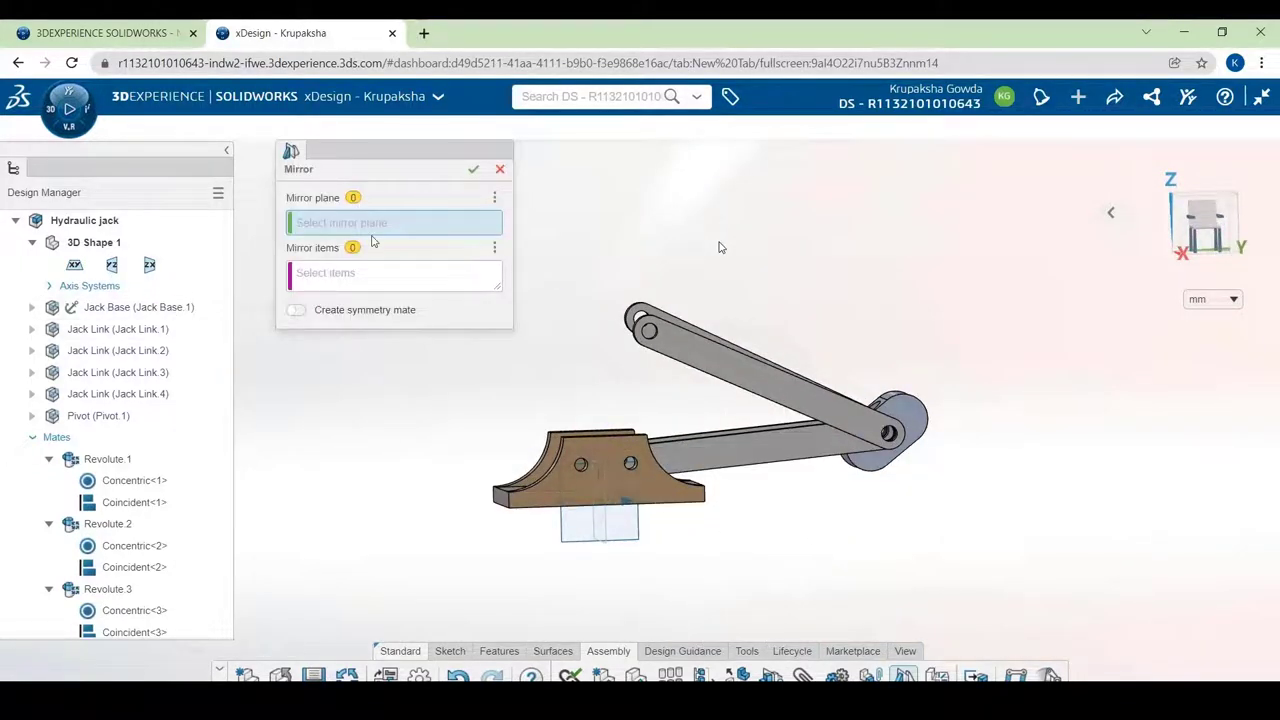
click(145, 266)
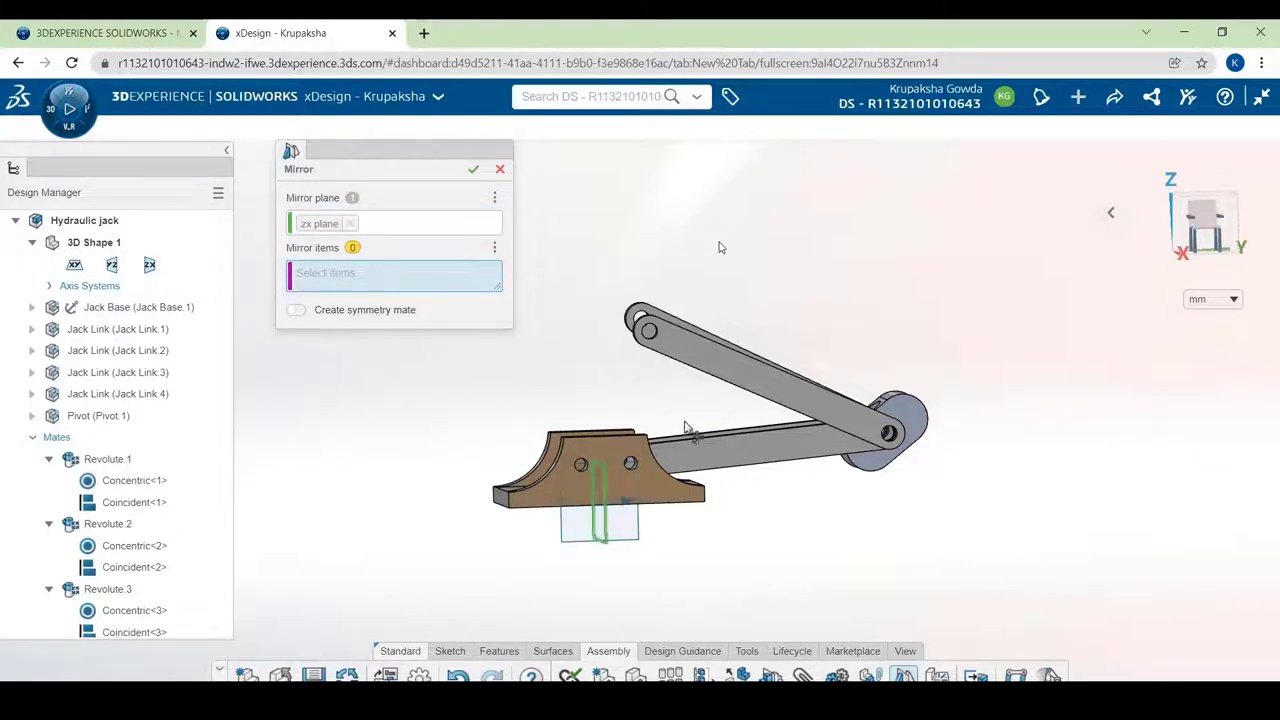
middle_drag(685, 428, 762, 456)
click(762, 456)
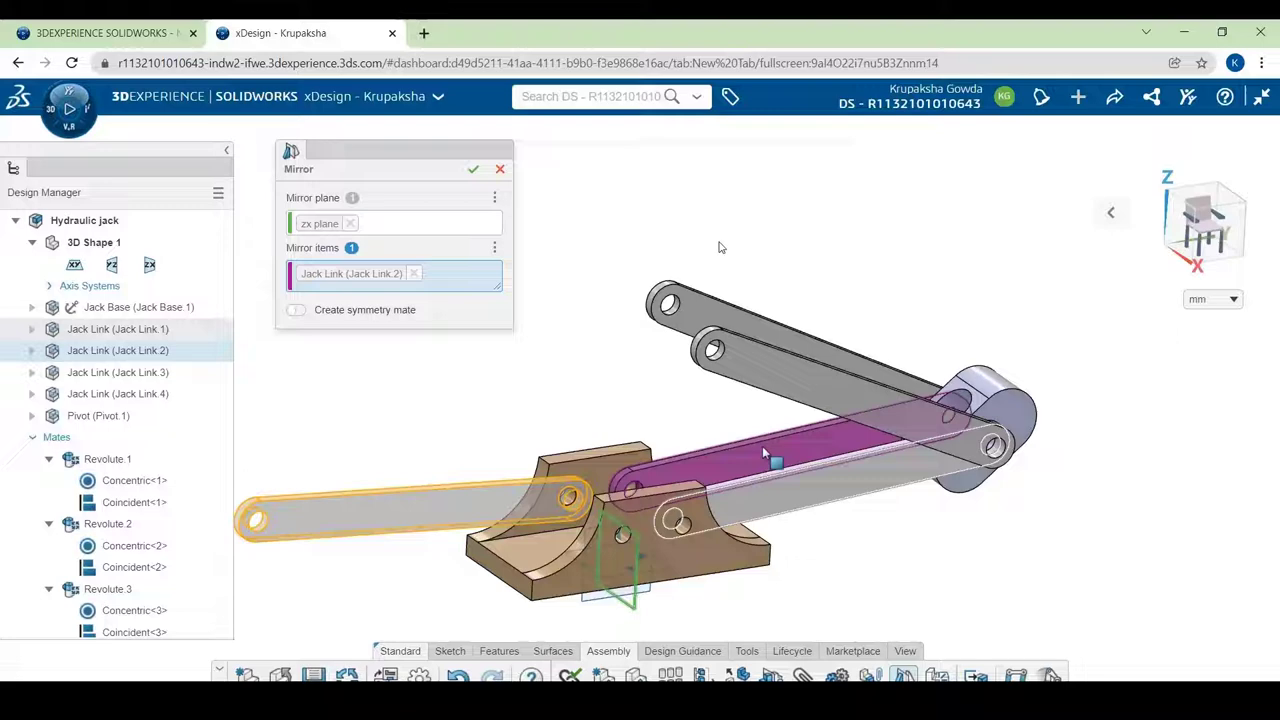
click(790, 490)
click(800, 378)
click(757, 322)
click(968, 402)
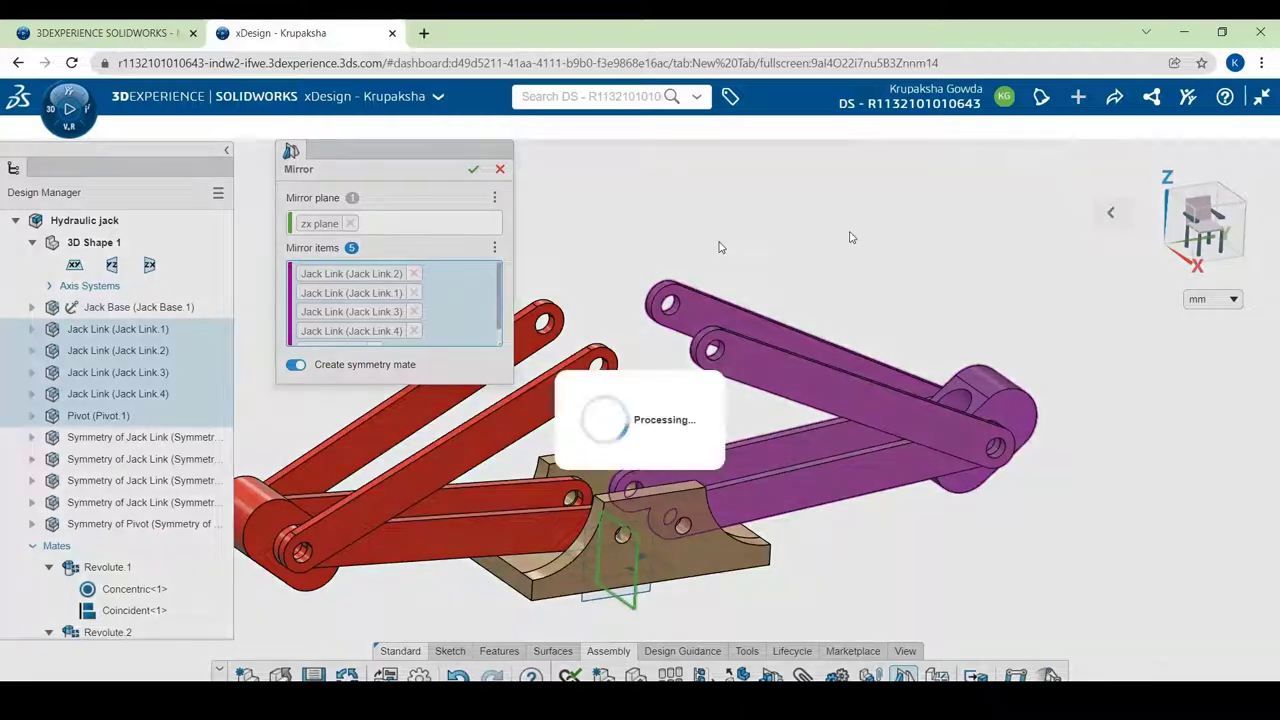
click(473, 169)
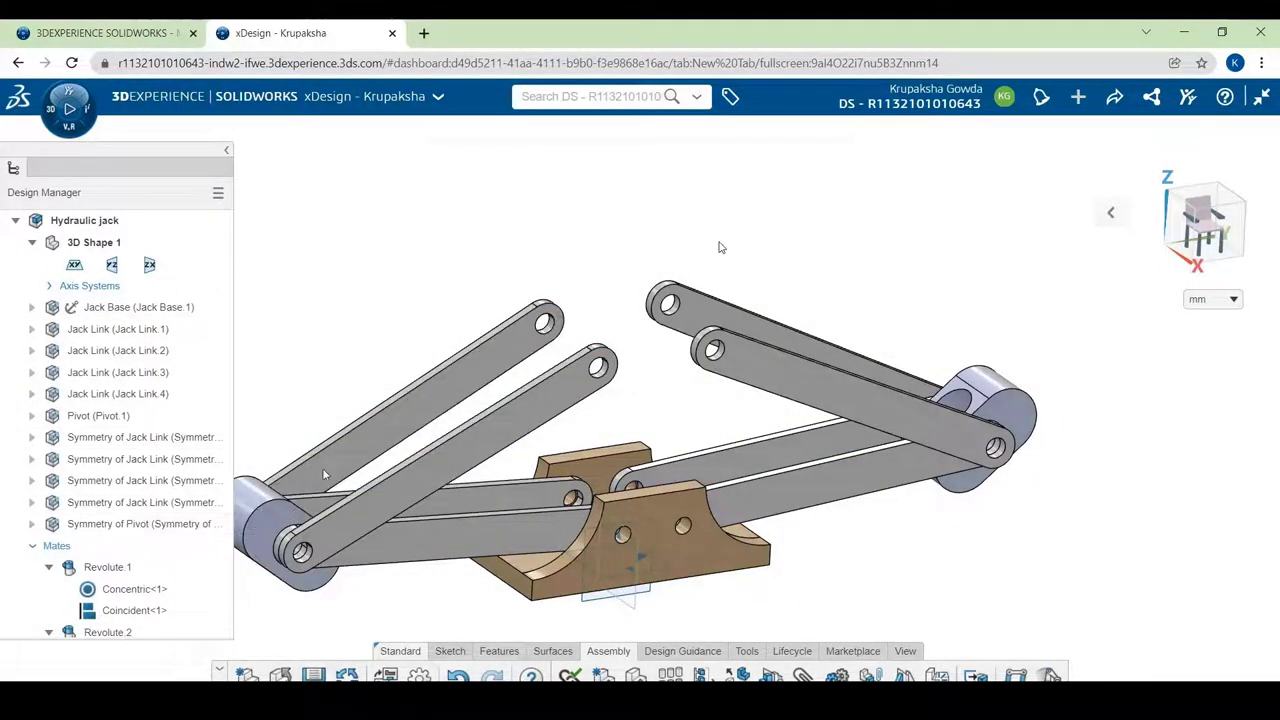
drag(361, 444, 363, 475)
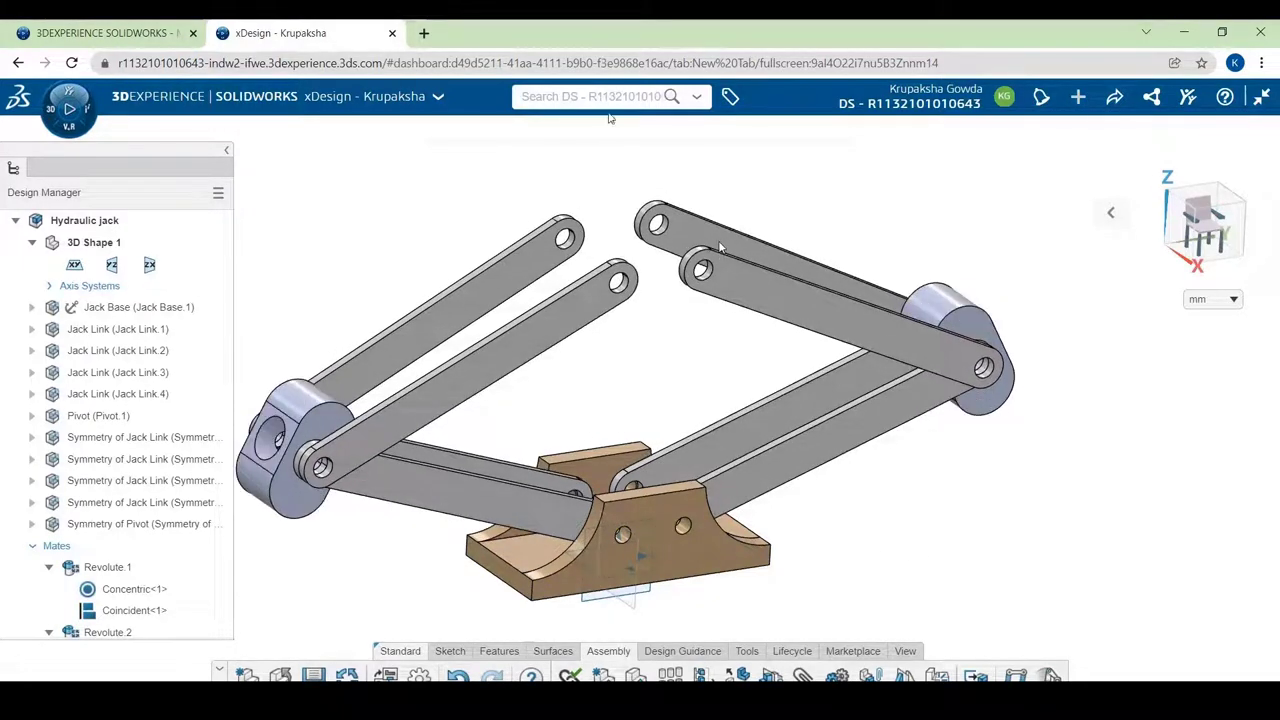
Step: Search for "screw", insert the Screw component and rotate it from upright to nearly horizontal, roughly along the line between the two Pivots
click(610, 96)
click(562, 280)
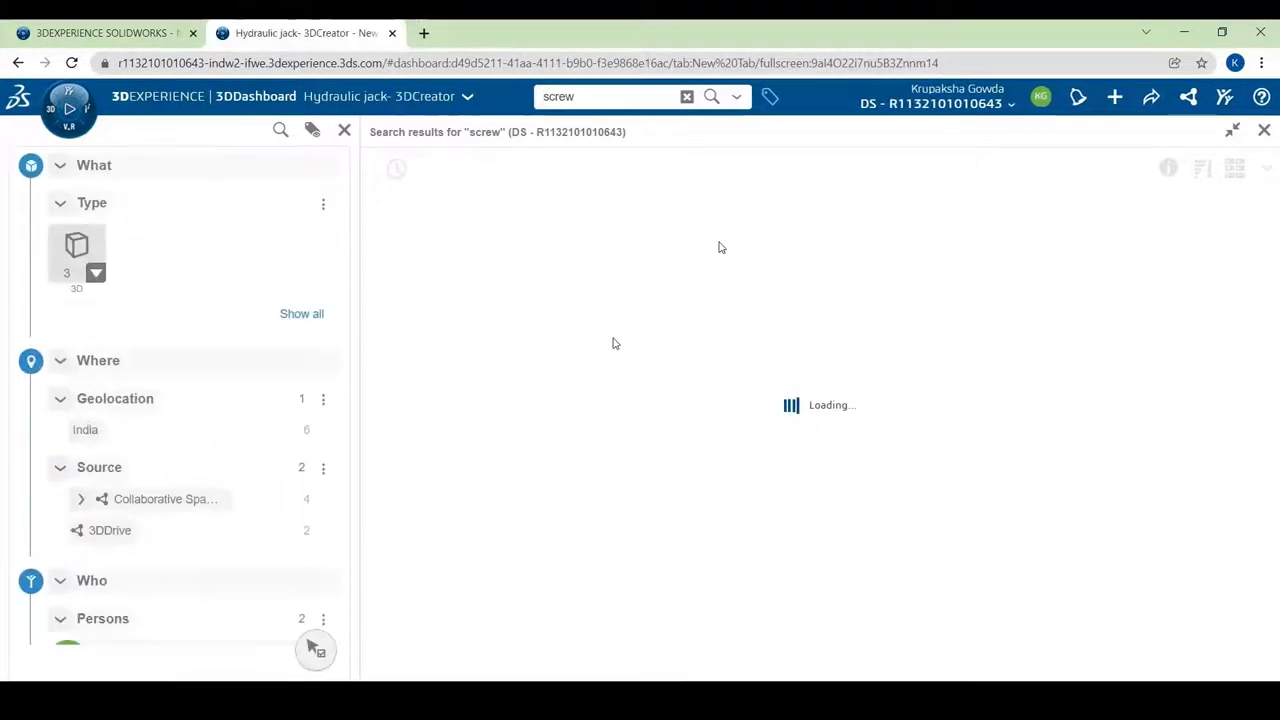
click(632, 243)
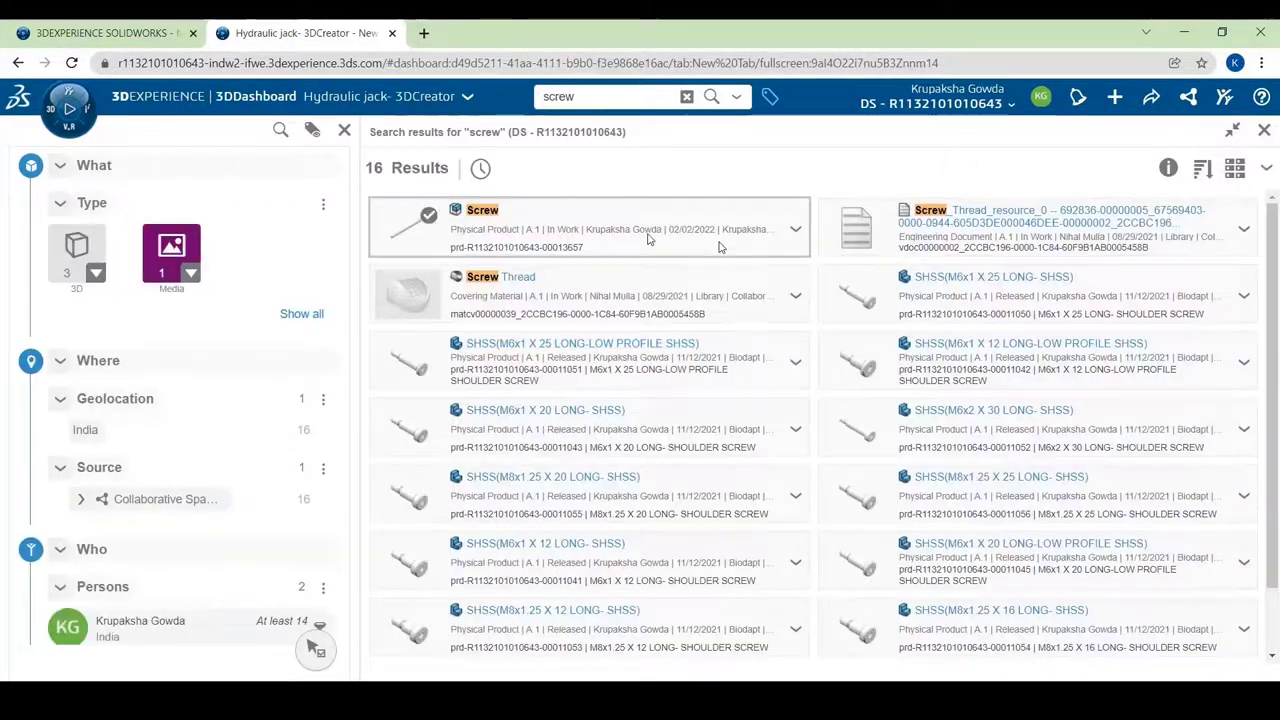
drag(610, 213, 592, 356)
click(605, 399)
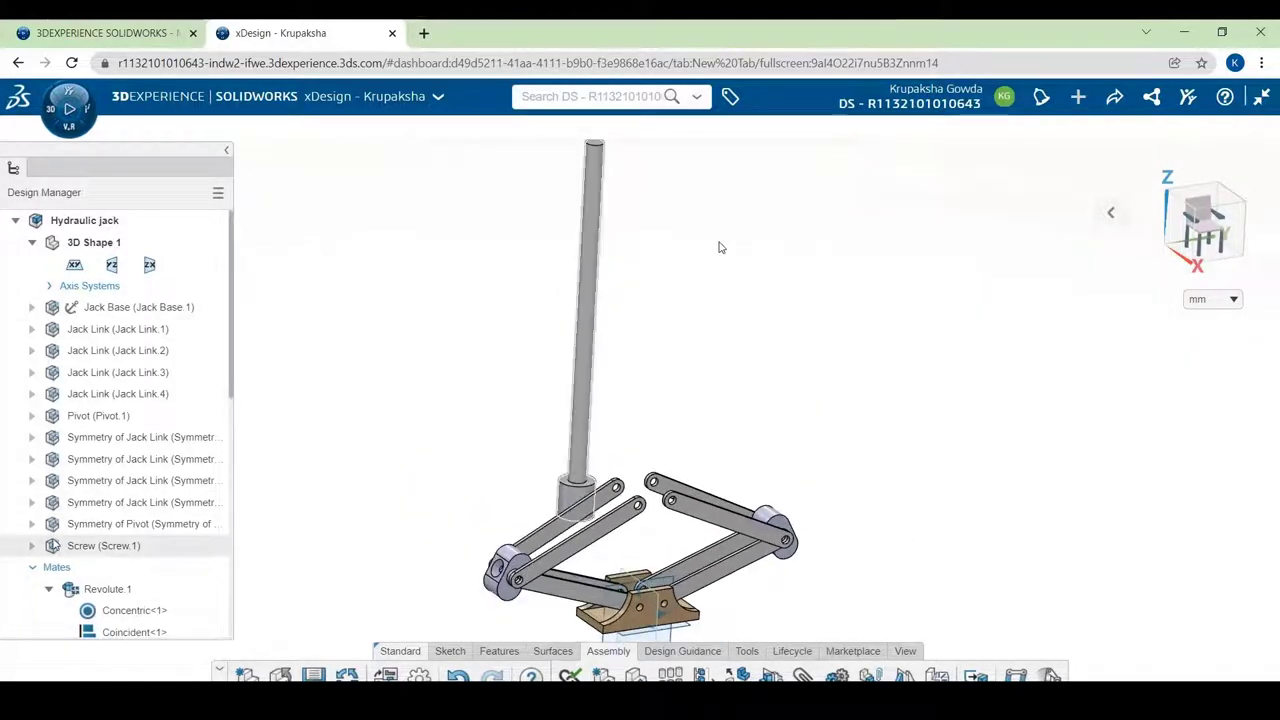
click(103, 545)
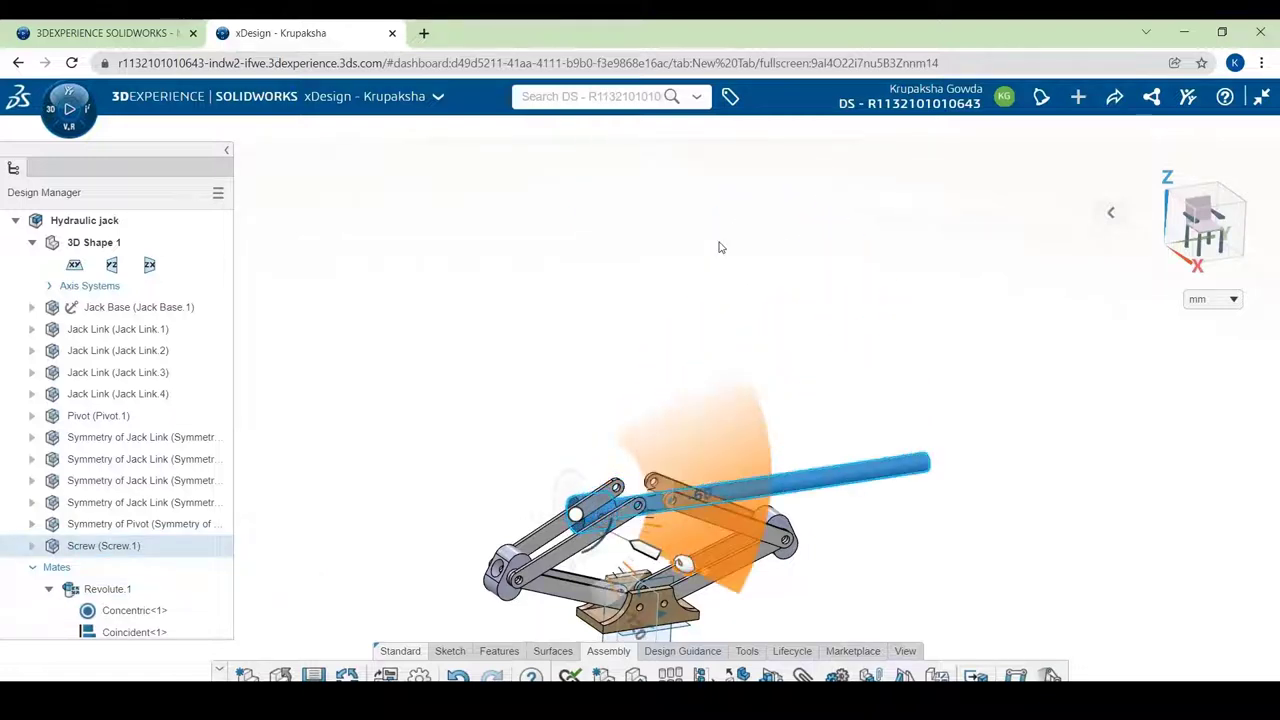
click(797, 383)
Step: Mate the Screw's cylindrical shaft concentric with the large bore of the mirrored Pivot
scroll(777, 420, up, 2)
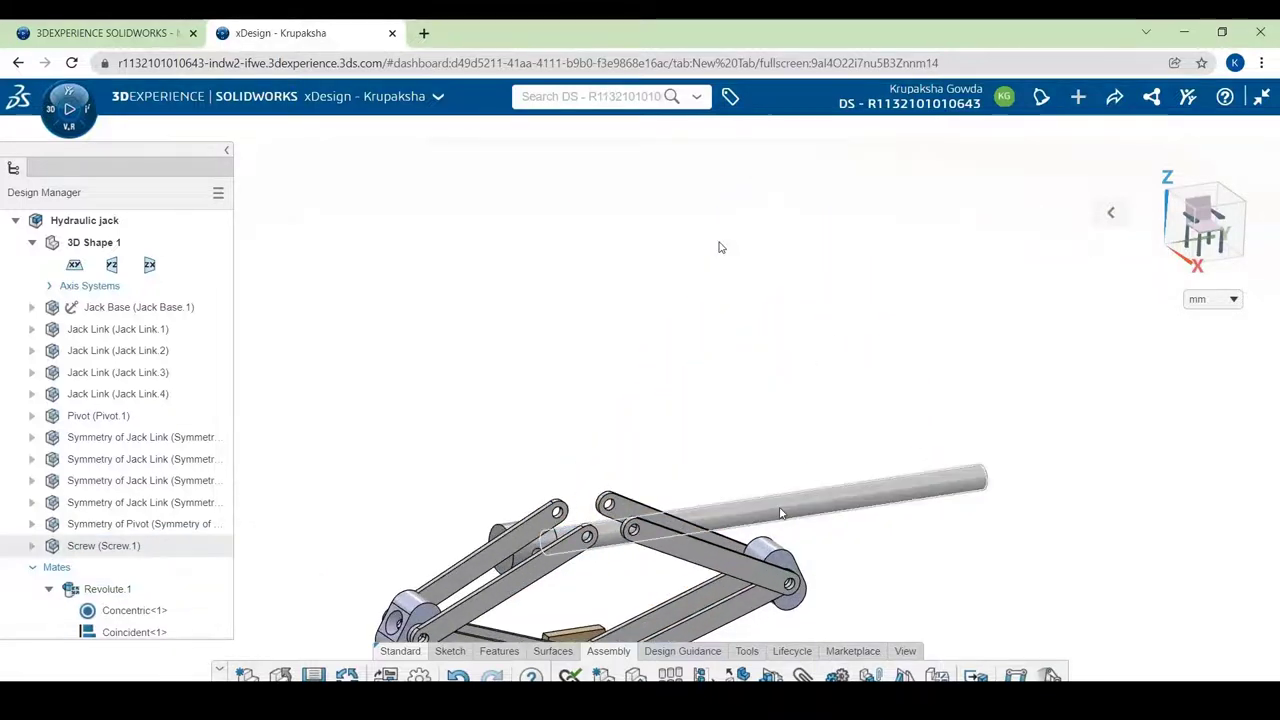
click(575, 537)
scroll(400, 620, up, 2)
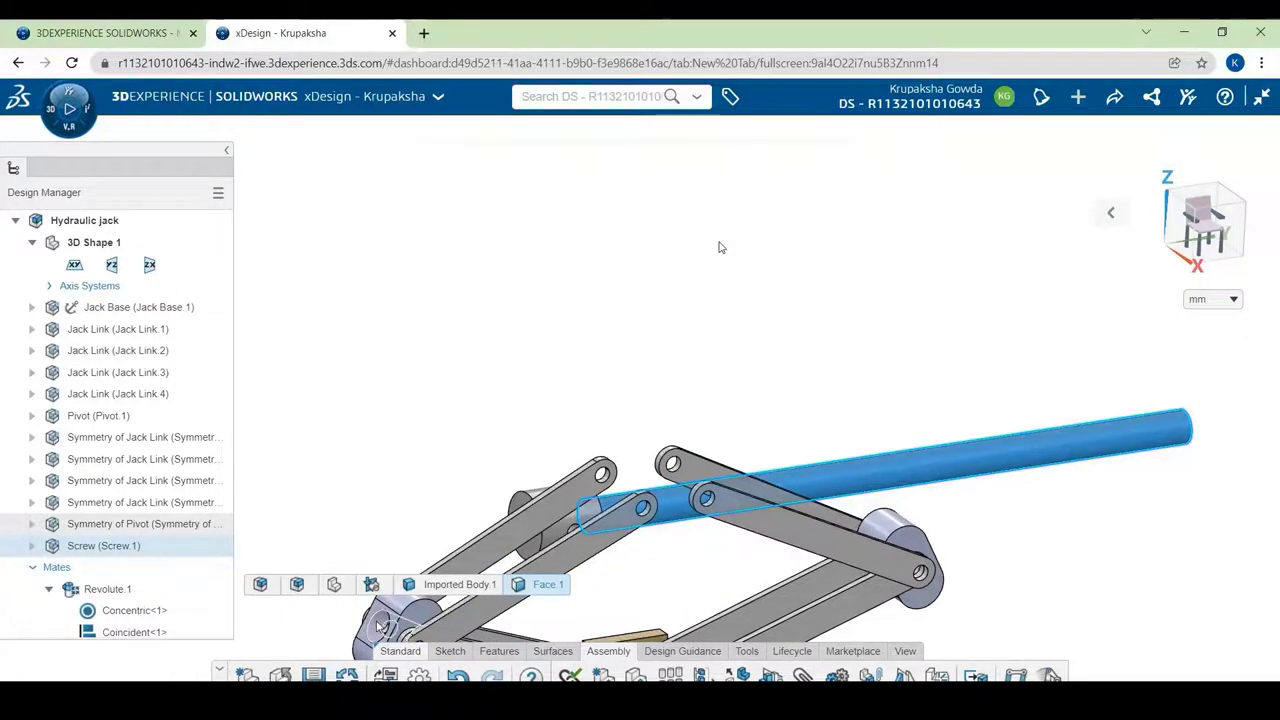
click(382, 626)
click(421, 573)
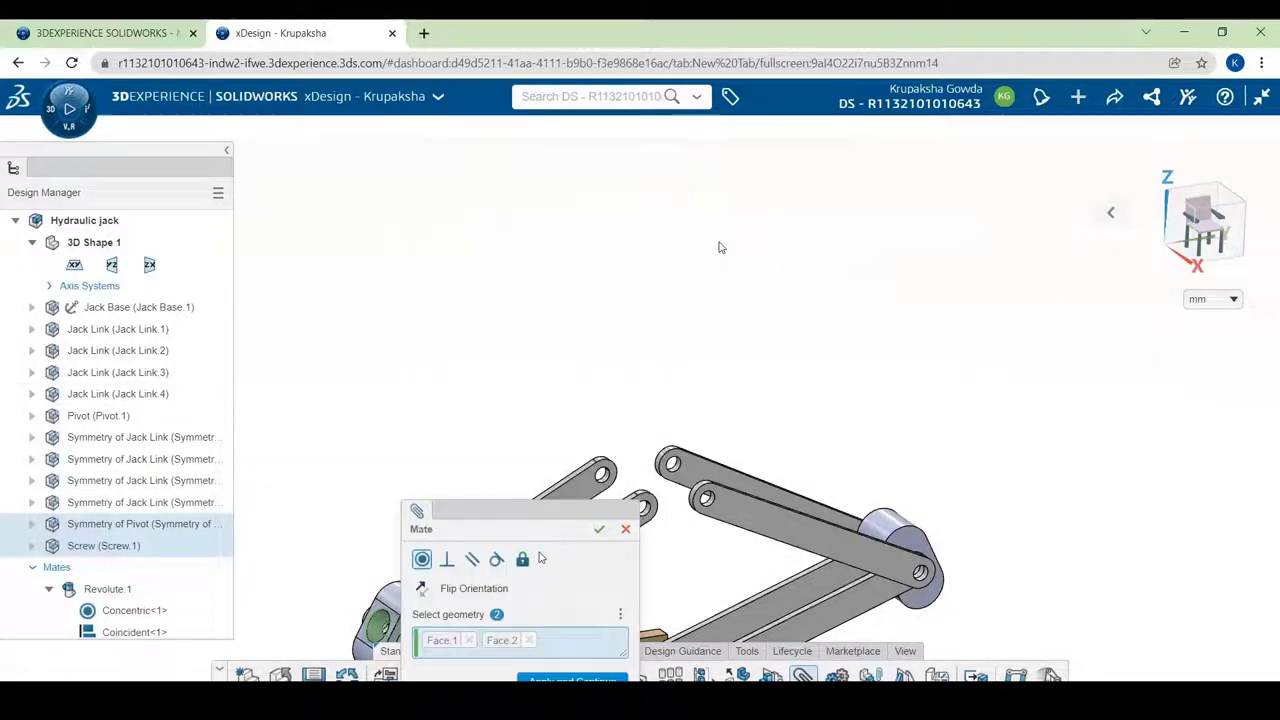
drag(548, 511, 676, 284)
click(702, 455)
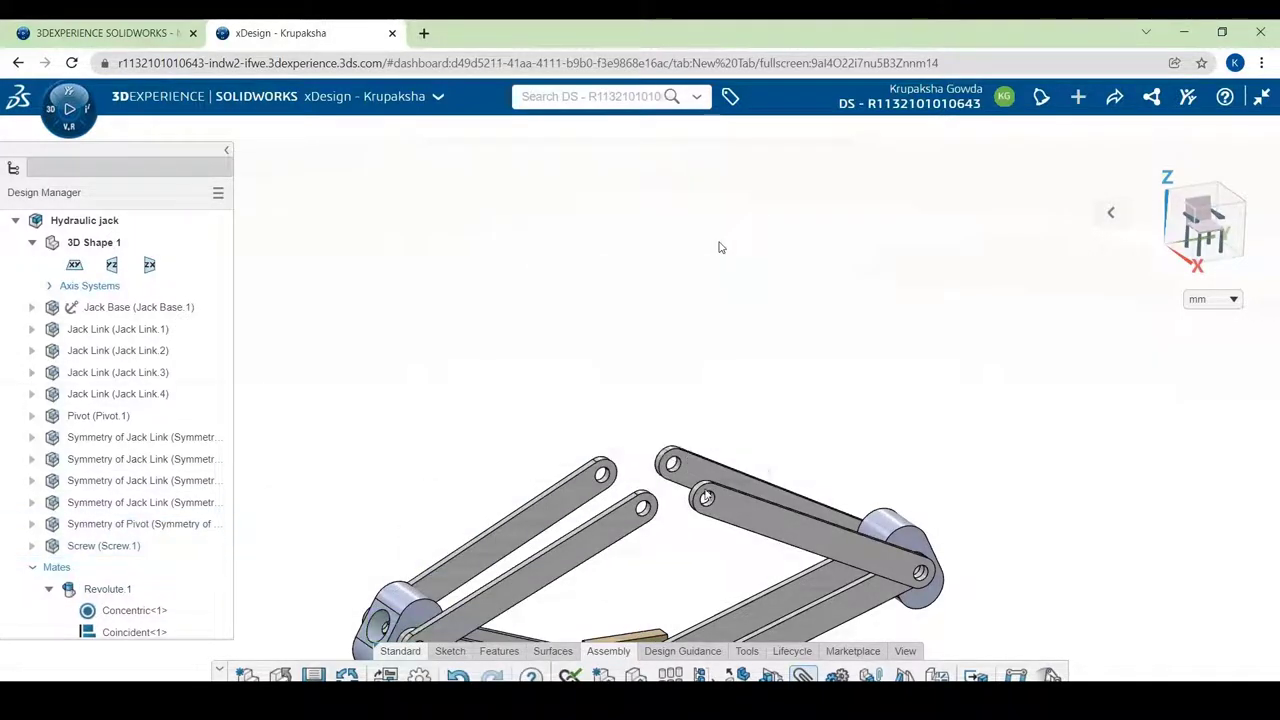
Step: Add a concentric mate between the Screw shaft and the large bore of the original Pivot
scroll(757, 560, down, 3)
scroll(750, 600, up, 1)
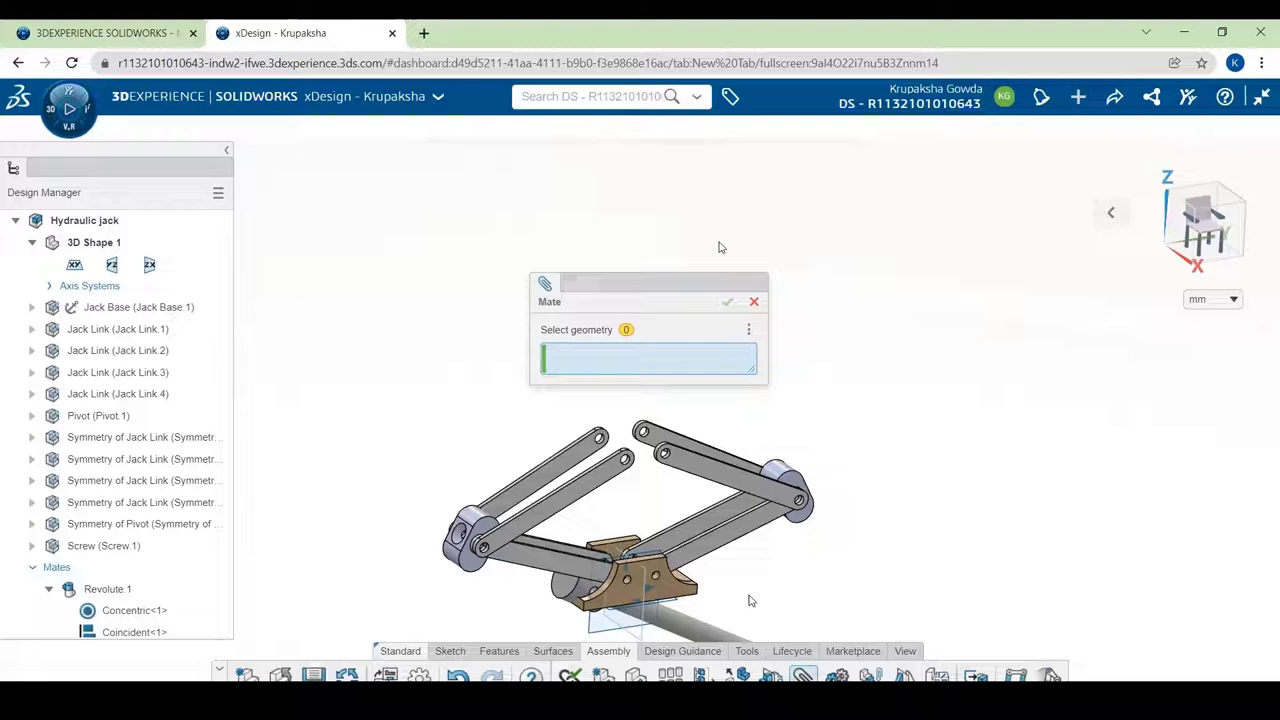
scroll(796, 500, up, 4)
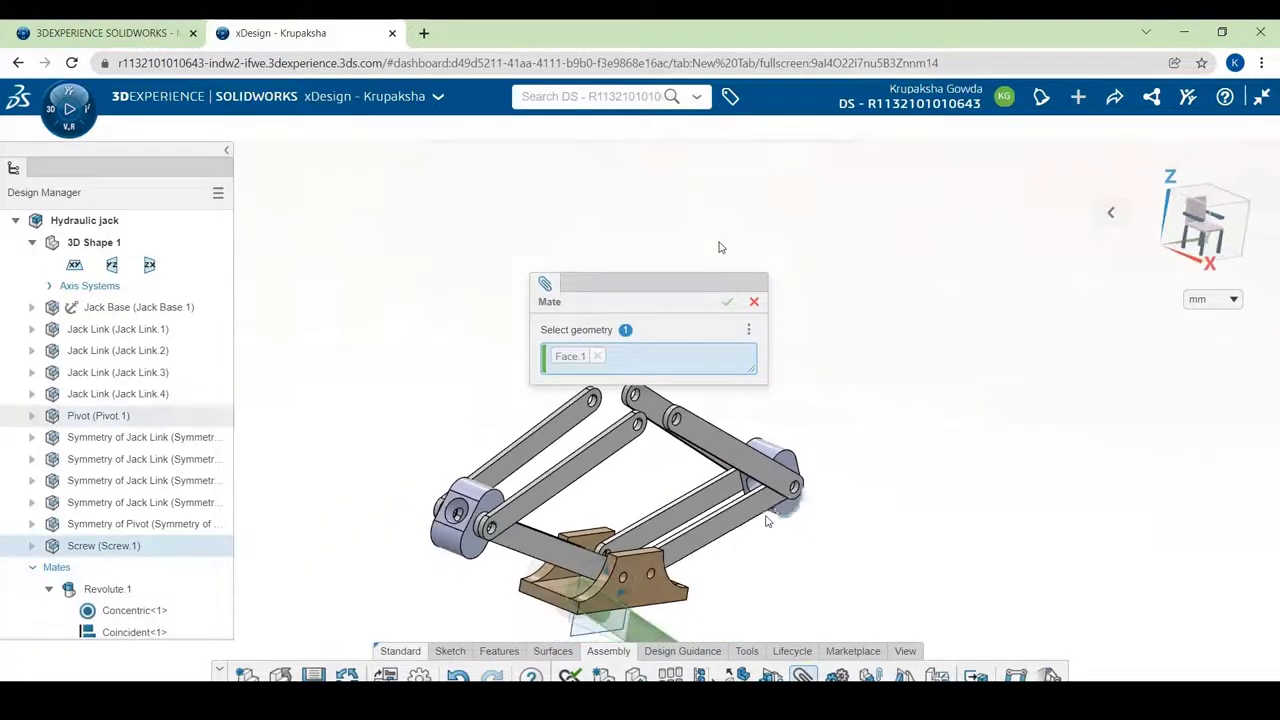
click(745, 472)
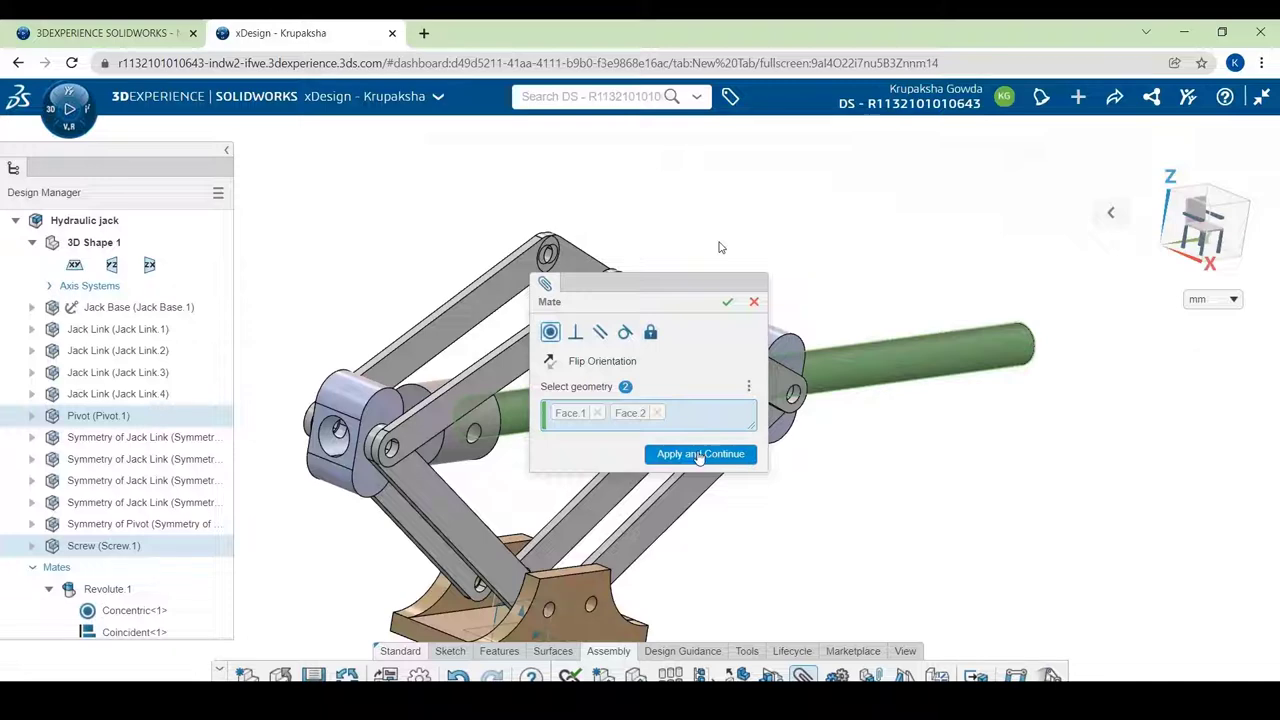
click(700, 454)
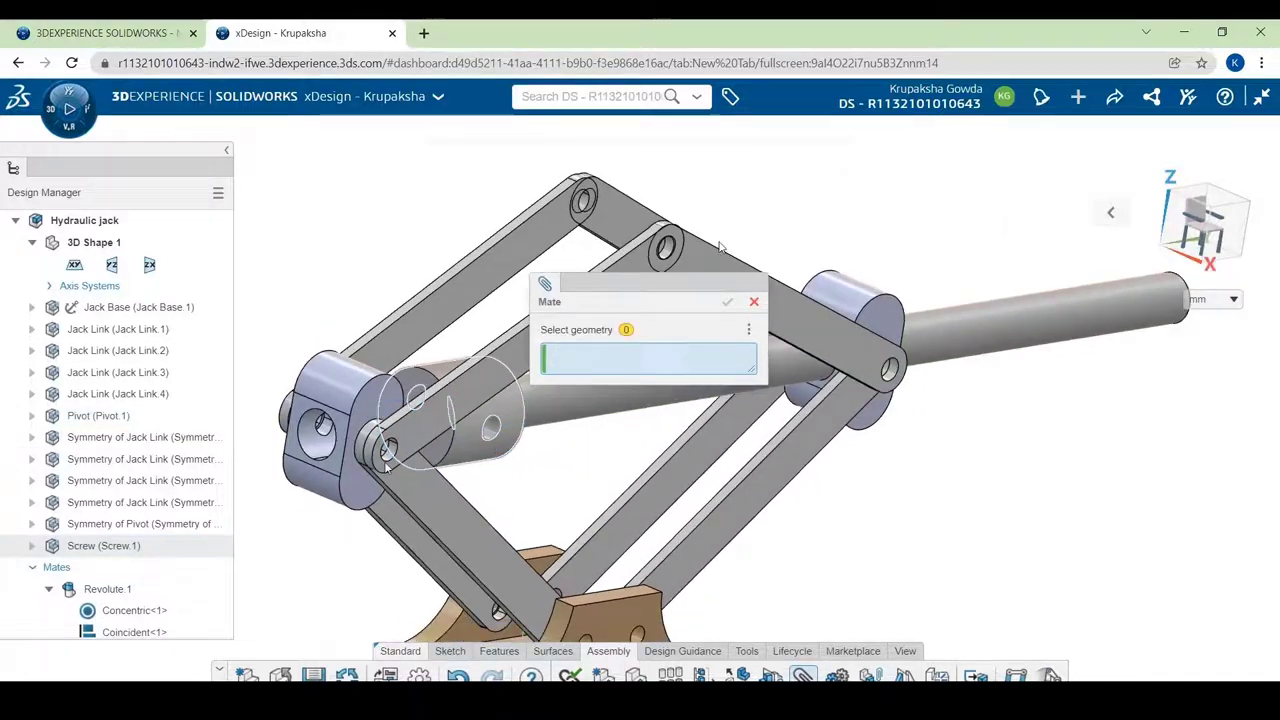
Step: Mate the Screw head's inner shoulder coincident with the mirrored Pivot's outer flat face, and lower the linkage slightly
click(335, 470)
middle_drag(538, 456, 445, 458)
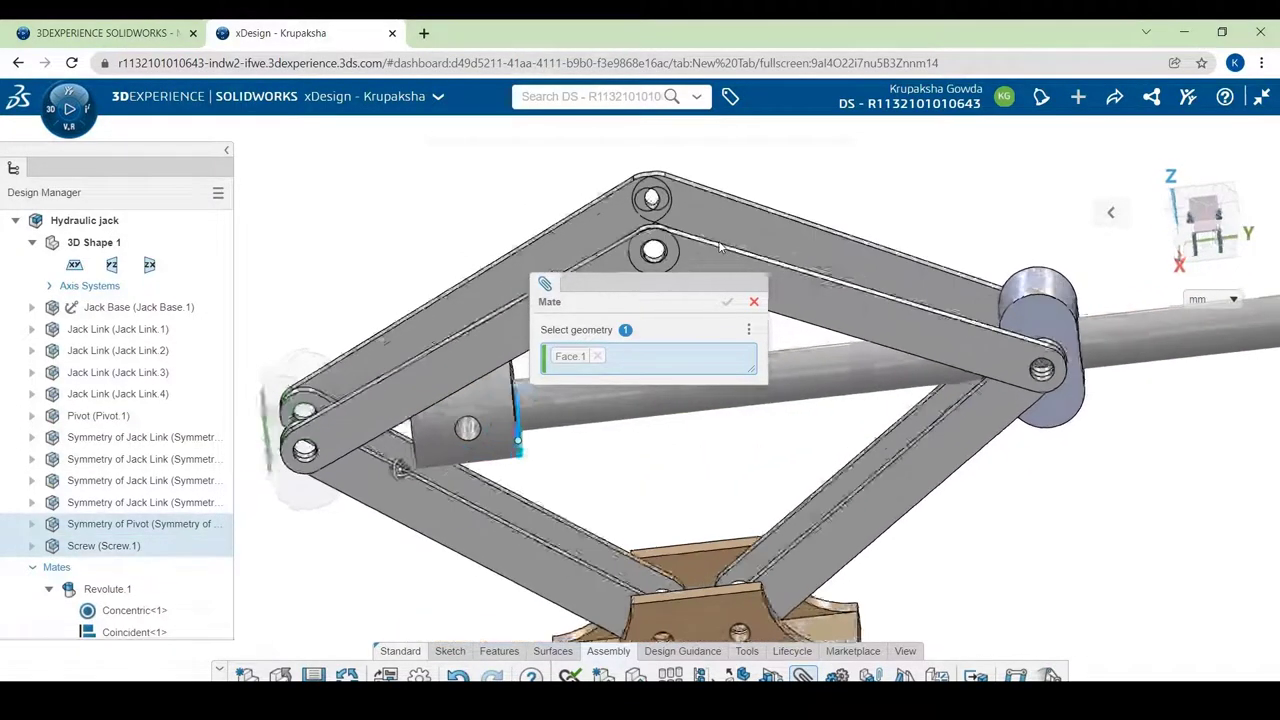
scroll(541, 459, down, 3)
click(485, 453)
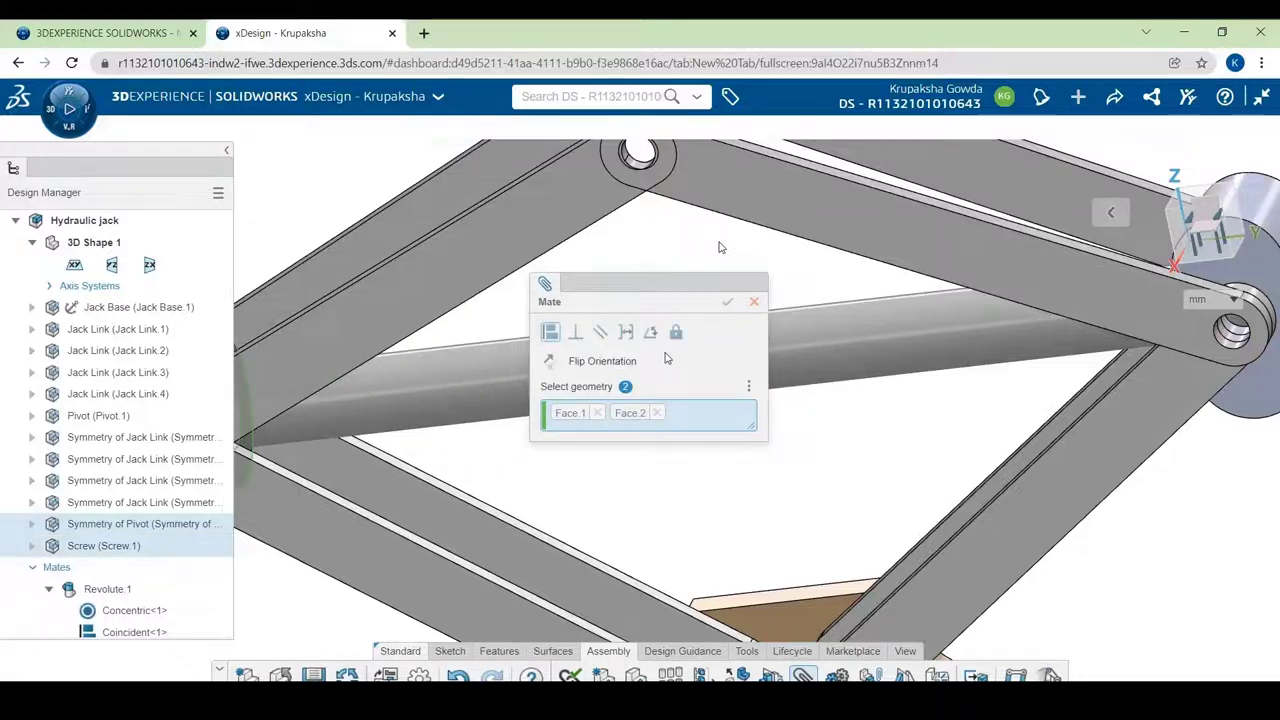
click(695, 460)
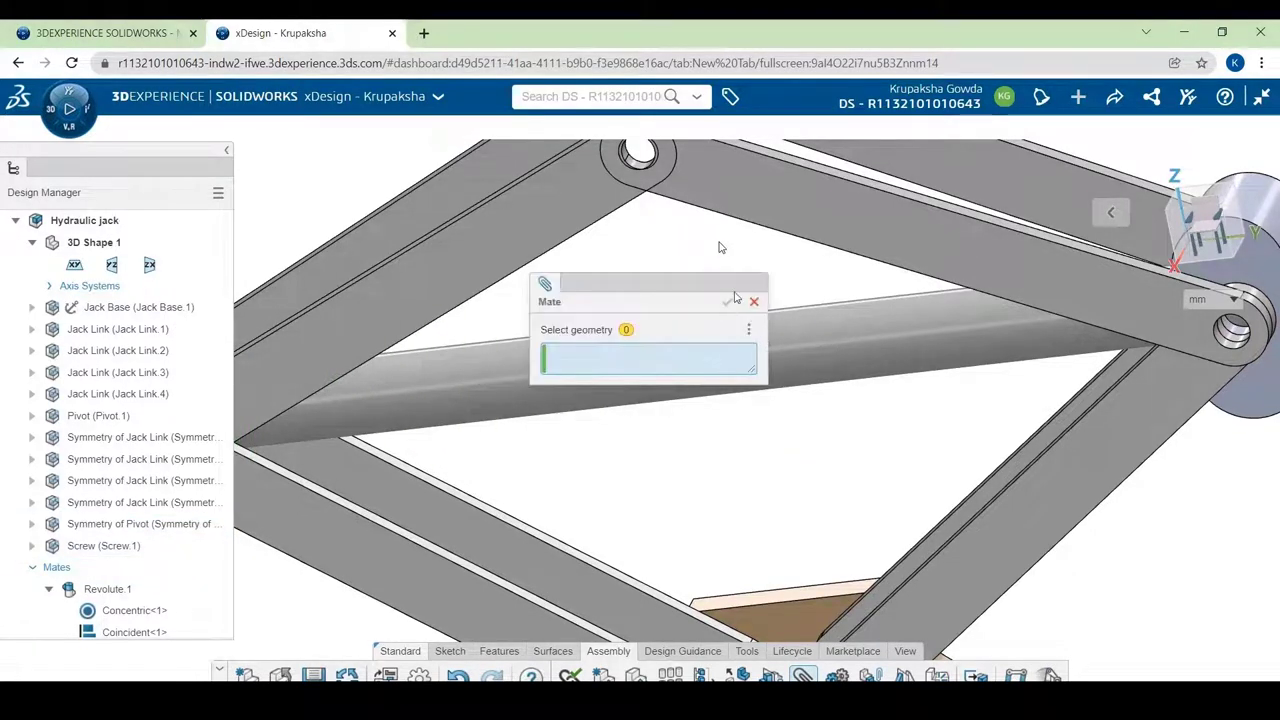
click(755, 303)
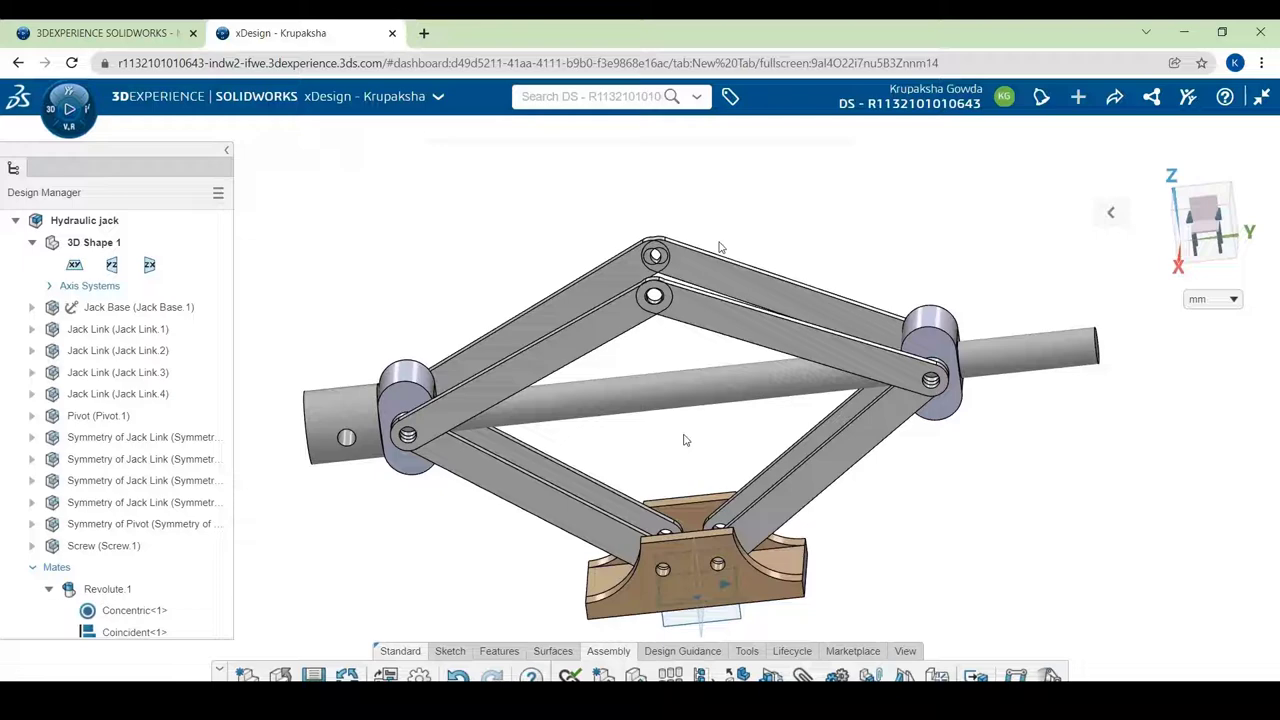
middle_drag(690, 393, 812, 425)
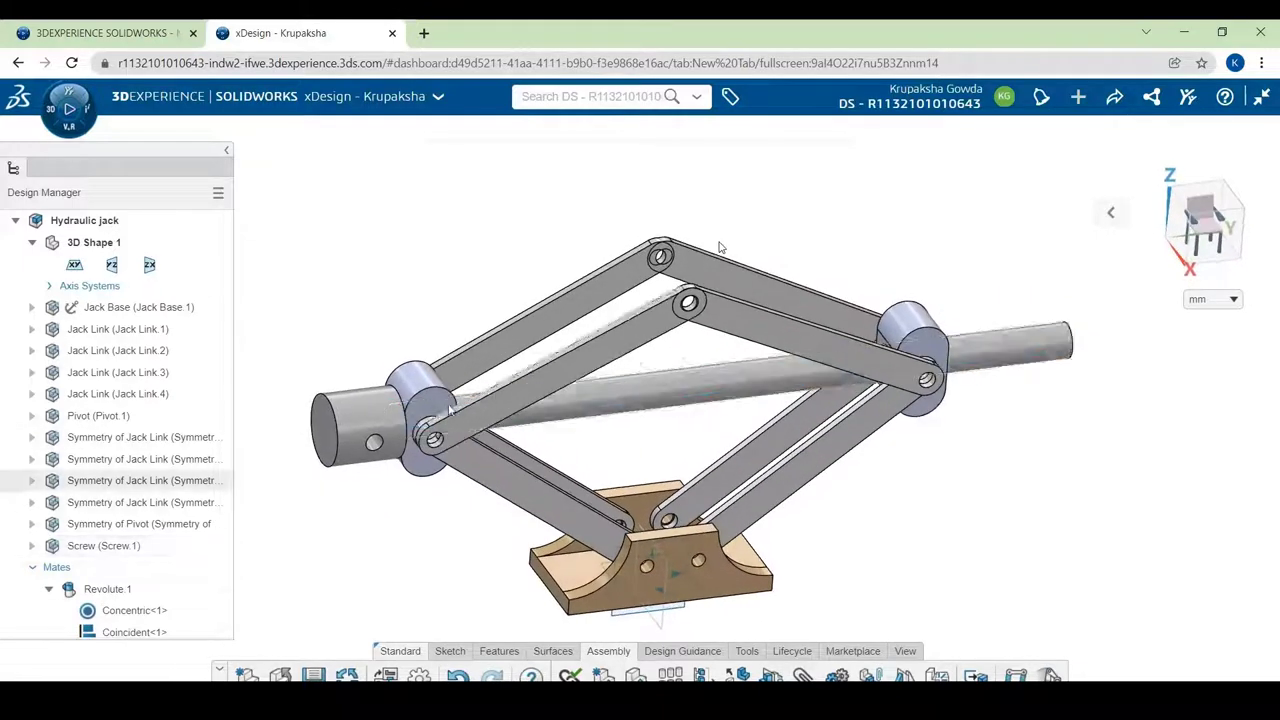
drag(381, 410, 383, 357)
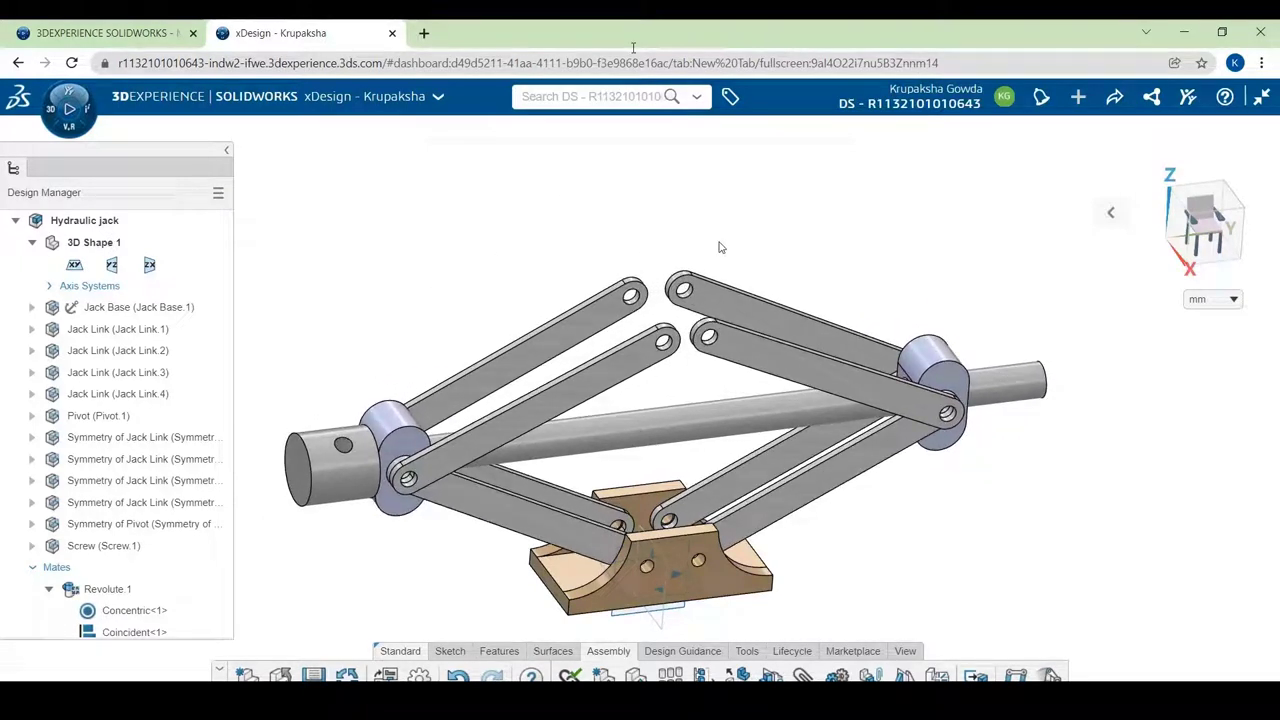
Step: Search for "lift", insert one instance of the lift sub-assembly and move it down next to the upper links' free ends
click(582, 96)
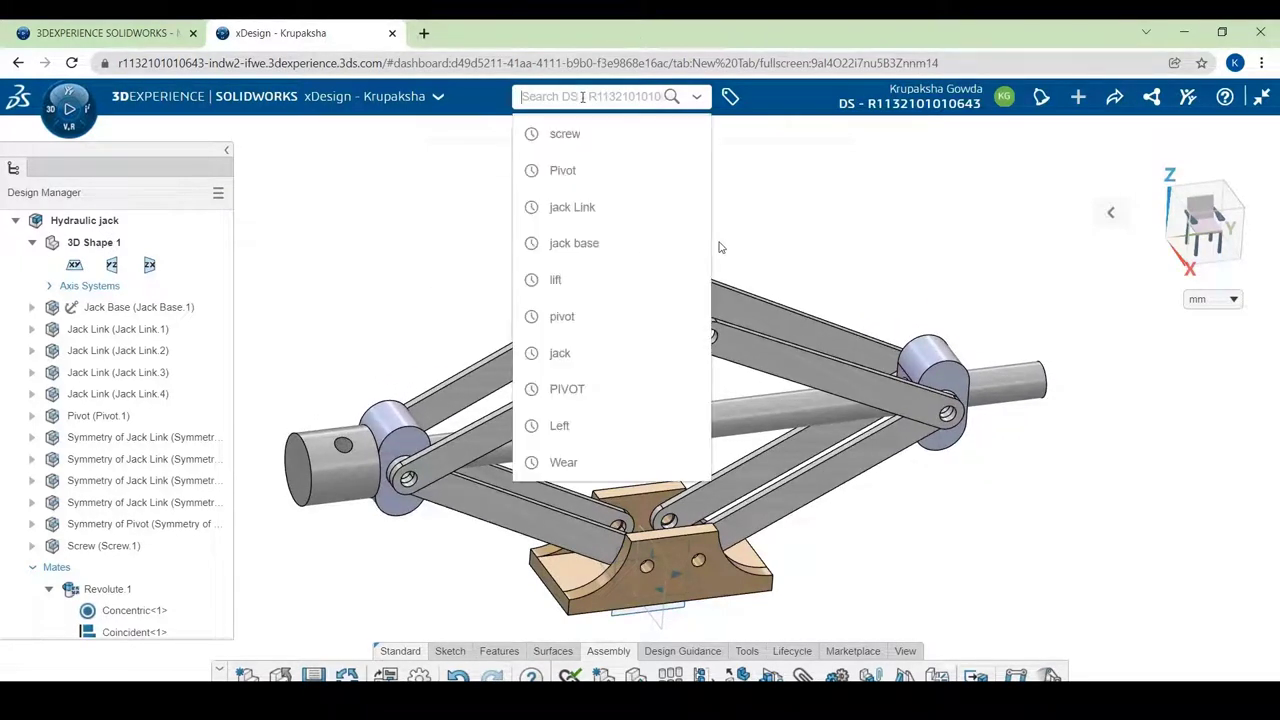
click(583, 281)
click(718, 247)
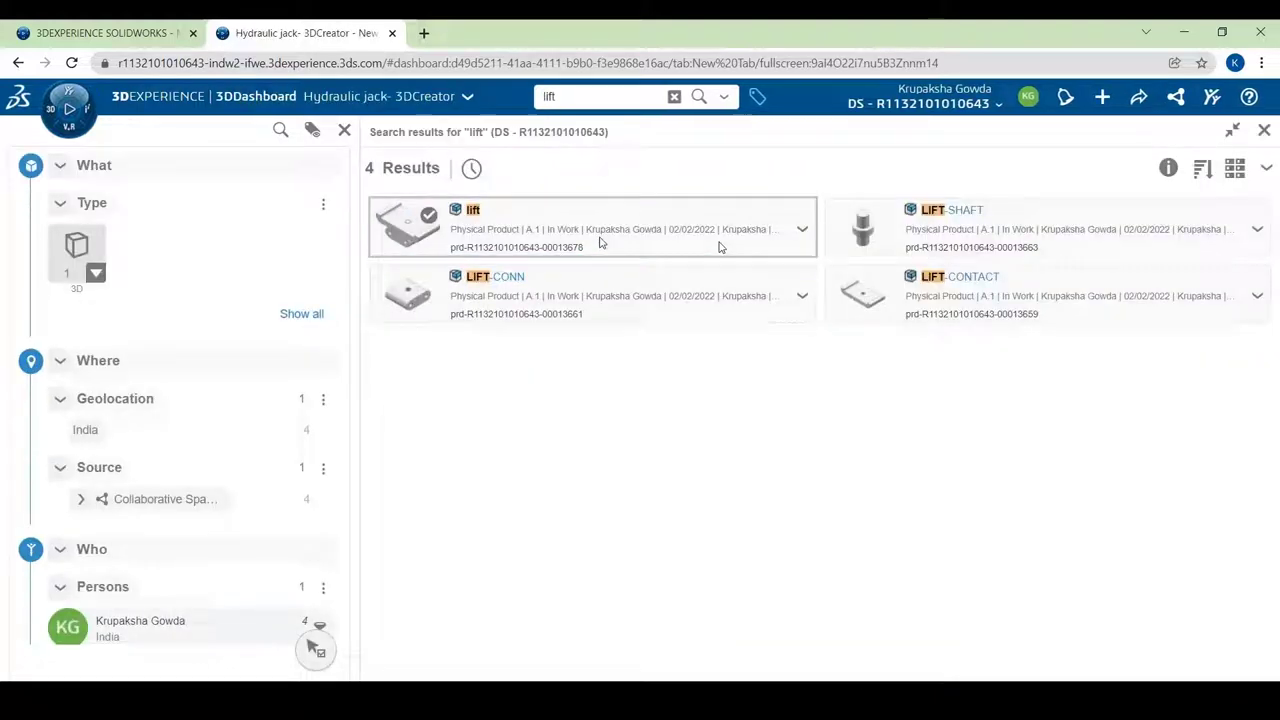
drag(685, 241, 662, 310)
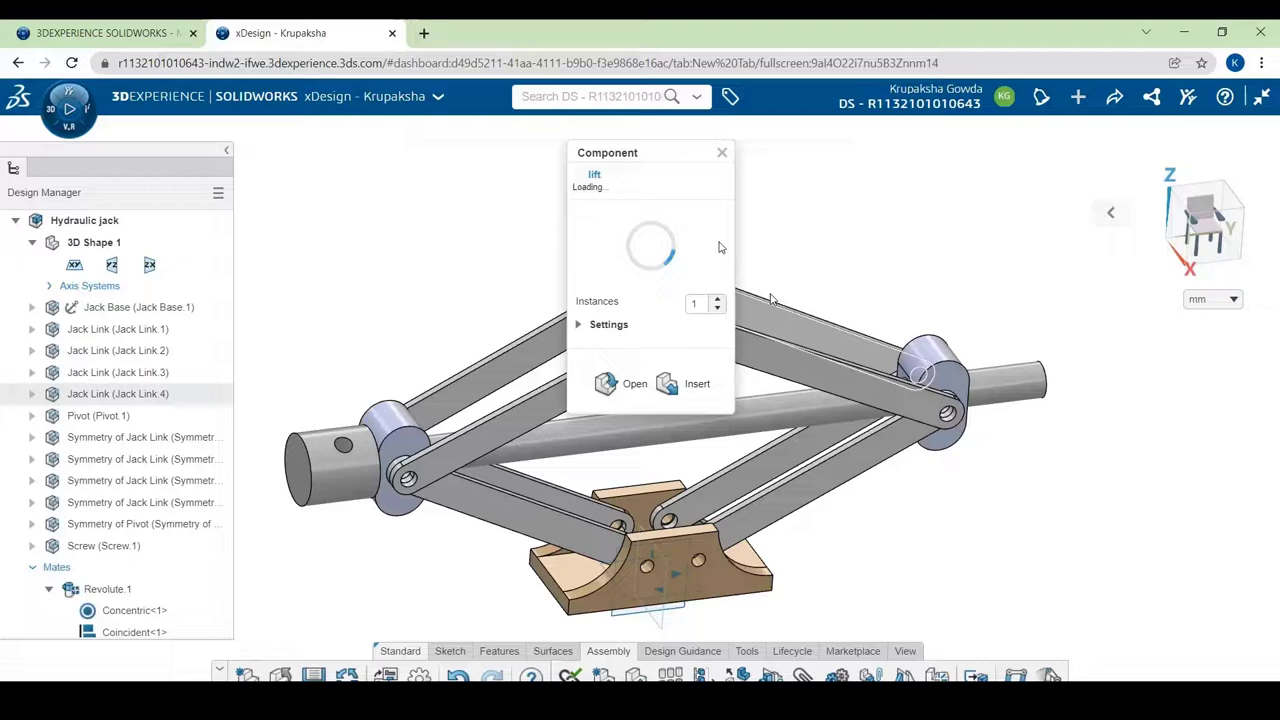
click(686, 380)
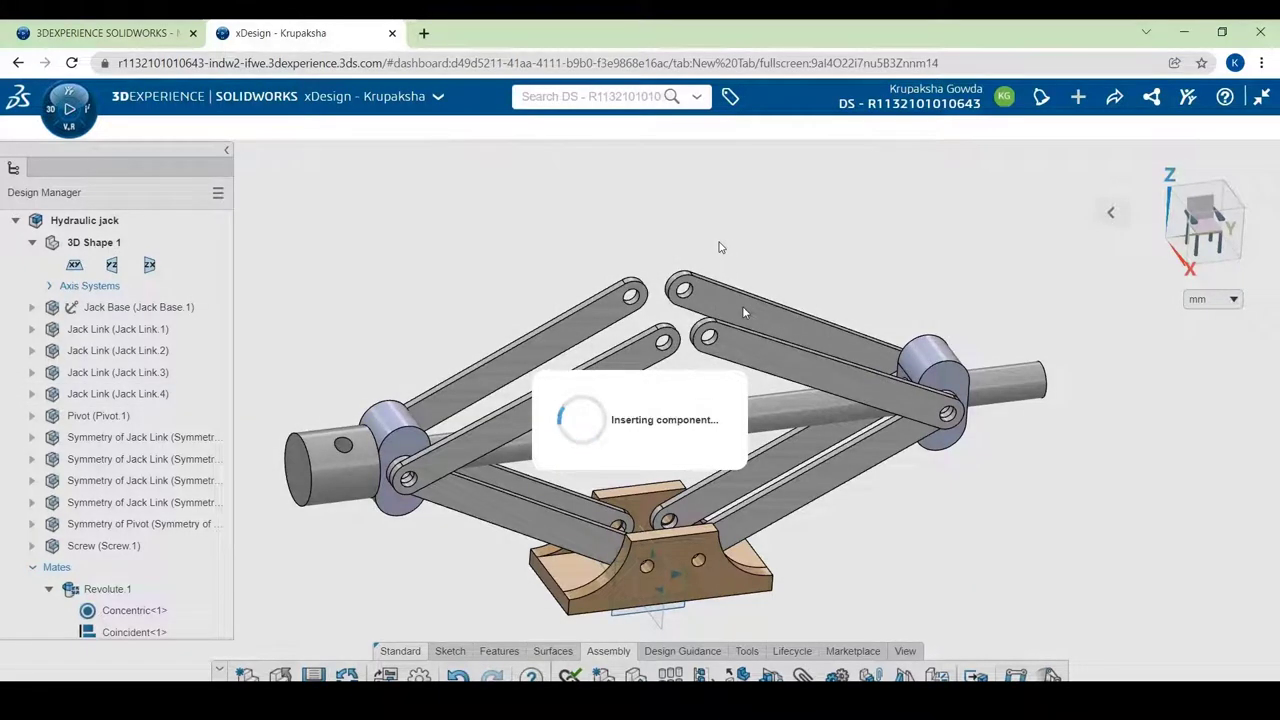
scroll(567, 354, down, 2)
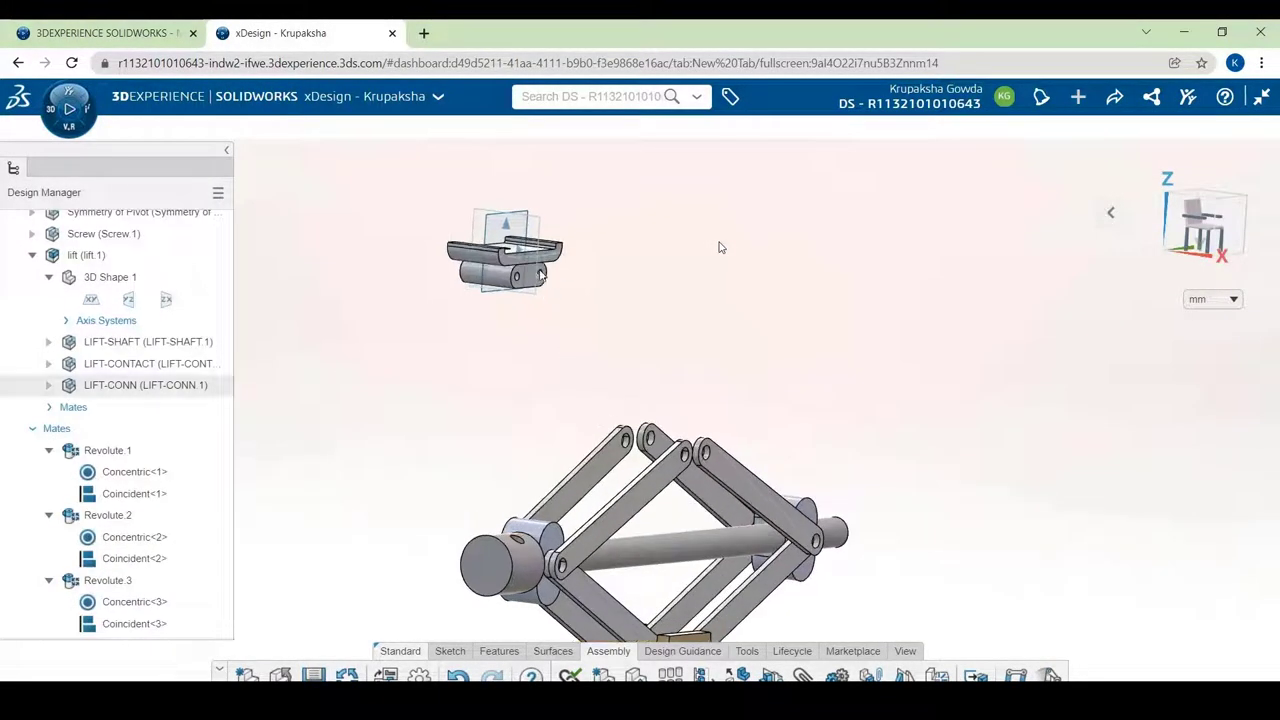
drag(543, 287, 604, 410)
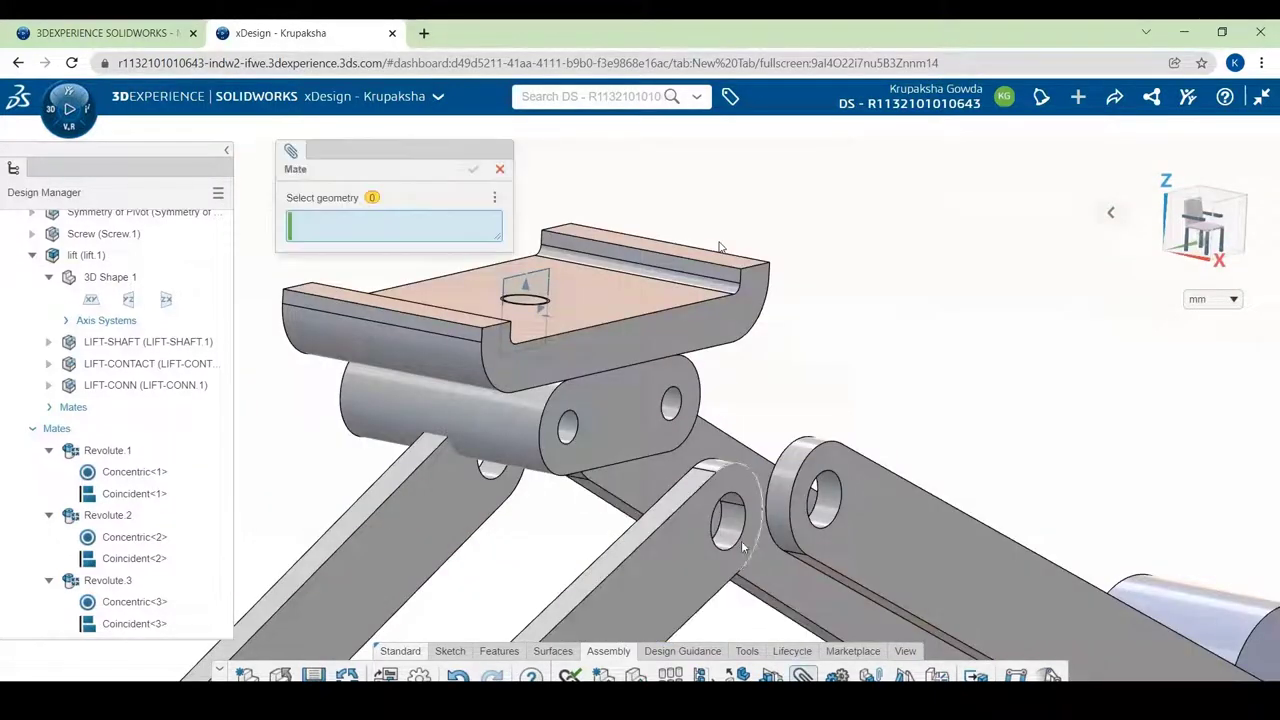
Step: Mate one LIFT-CONN hole concentric with the end hole of the nearest mirrored upper Jack Link
click(729, 541)
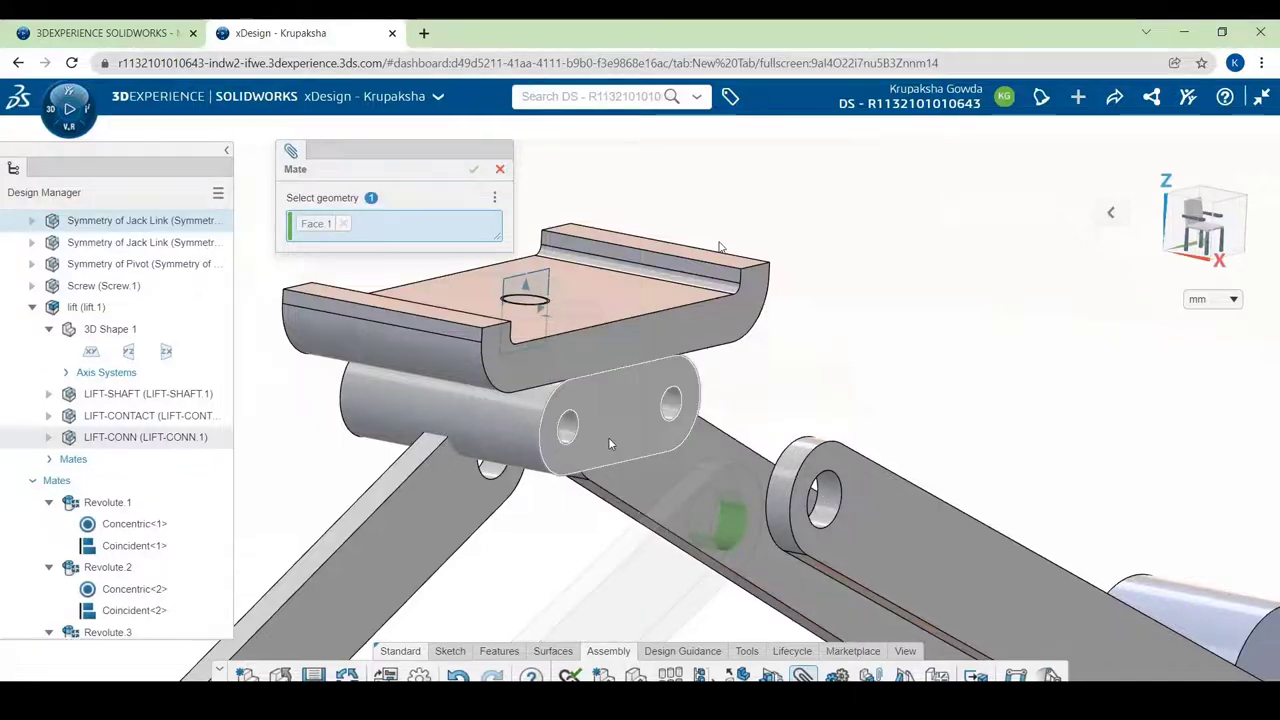
click(608, 436)
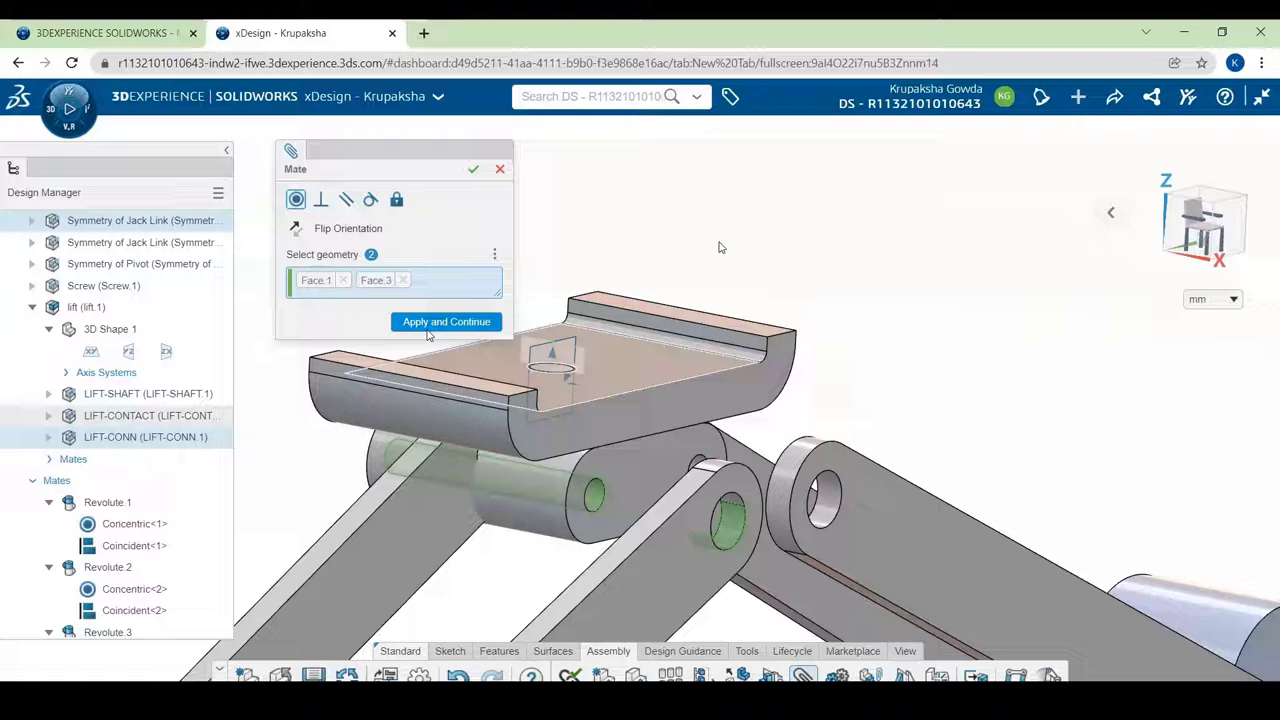
click(428, 329)
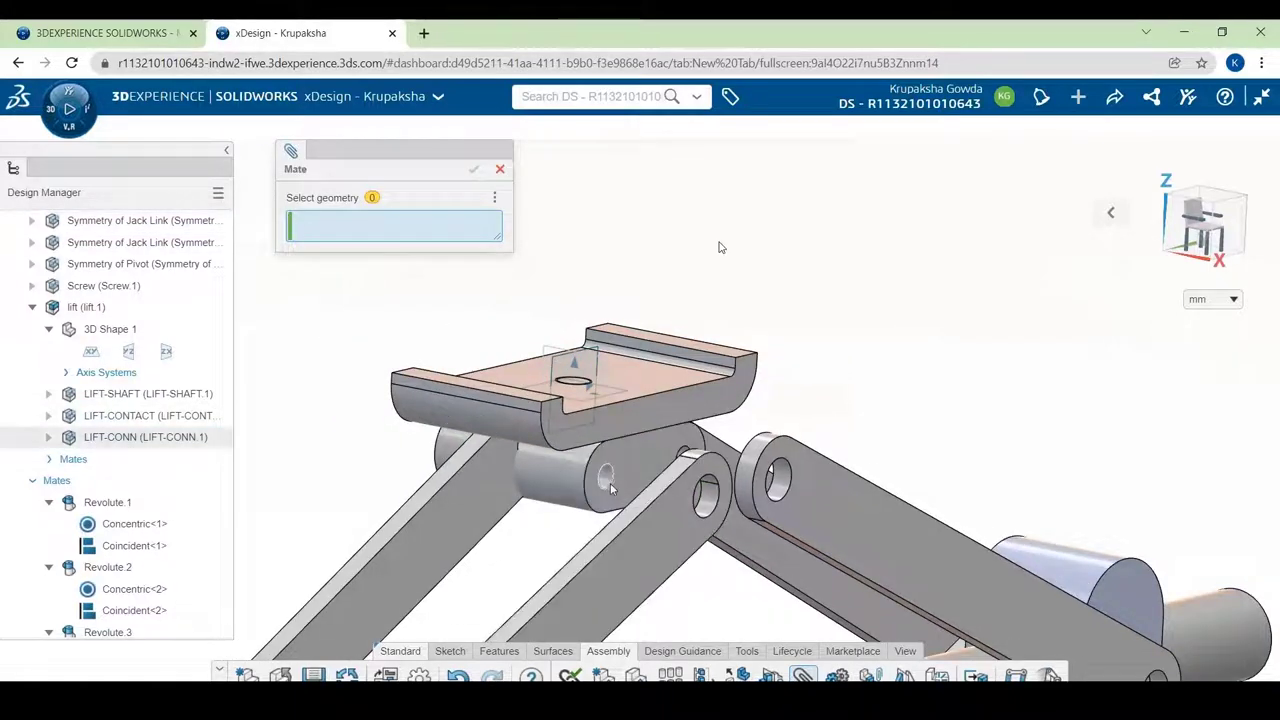
Step: Mate the second LIFT-CONN hole concentric with the end hole of the mirrored upper Jack Link on the opposite side
click(608, 487)
scroll(490, 534, up, 3)
middle_drag(623, 514, 580, 483)
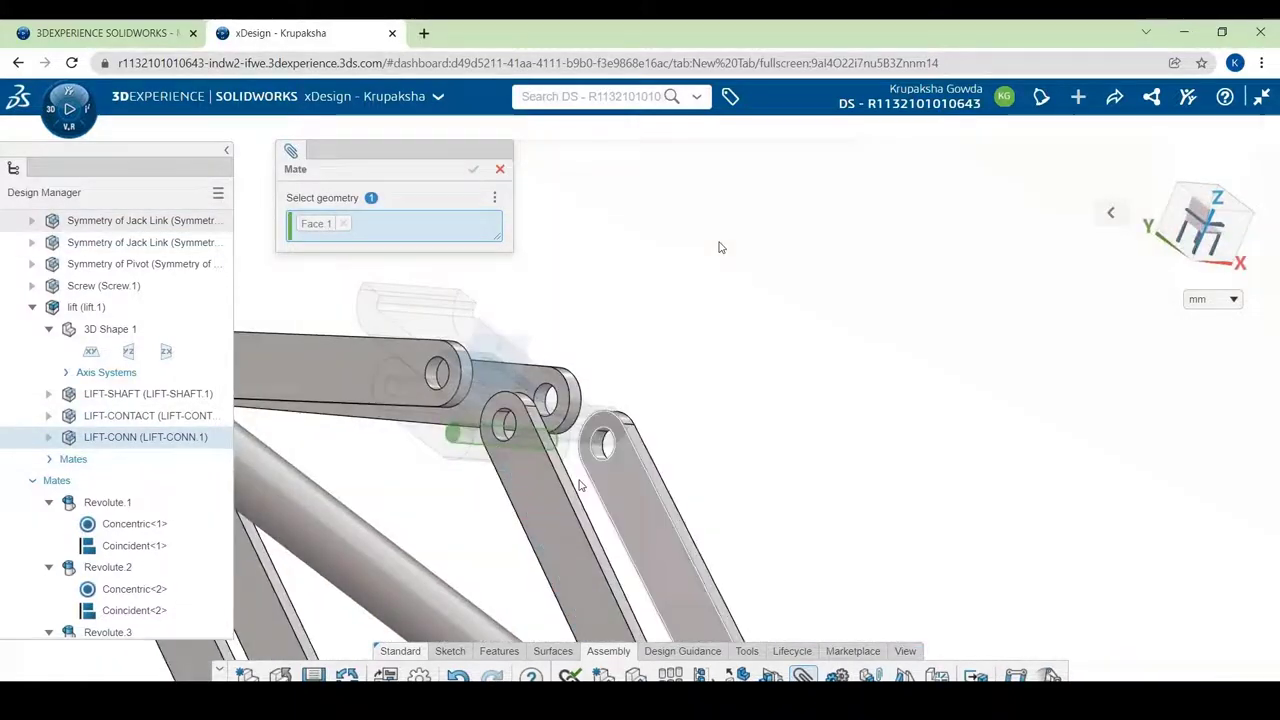
scroll(545, 455, down, 3)
click(487, 420)
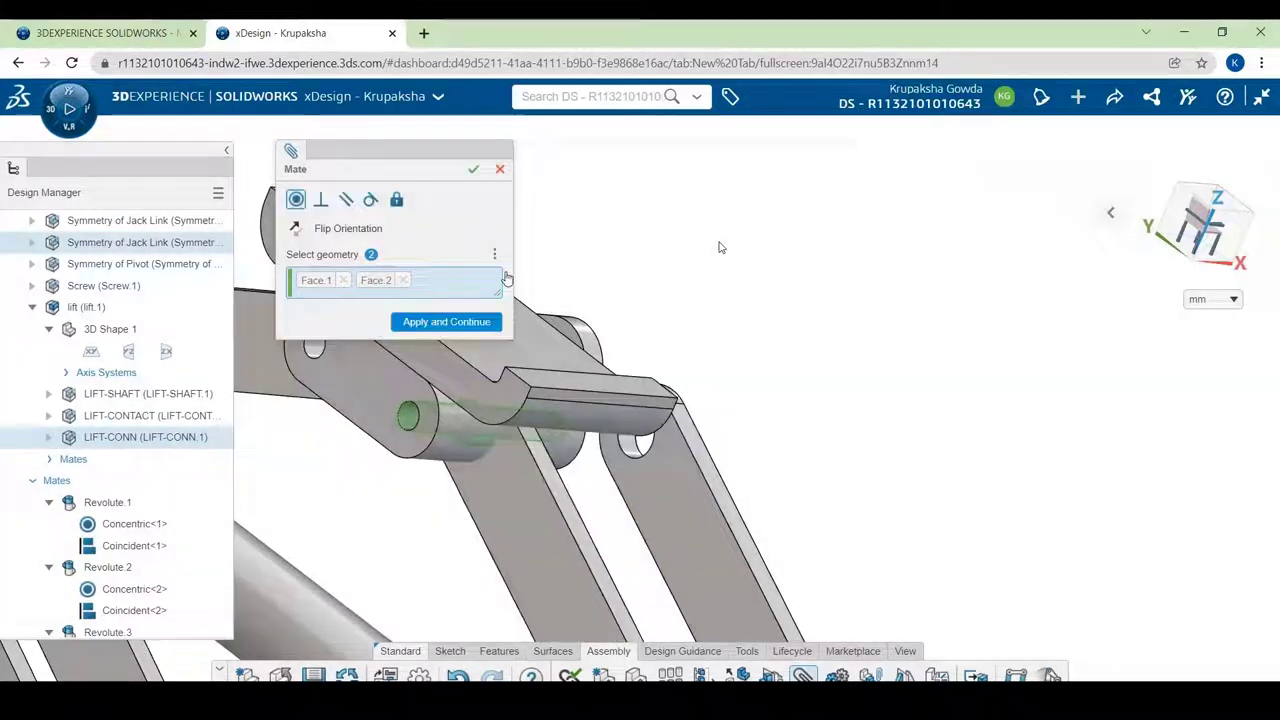
click(447, 322)
Step: Mate the flat side face of LIFT-CONN coincident with the inner face of the adjacent upper Jack Link, and finish mating
middle_drag(562, 428, 483, 427)
click(483, 425)
scroll(650, 441, down, 3)
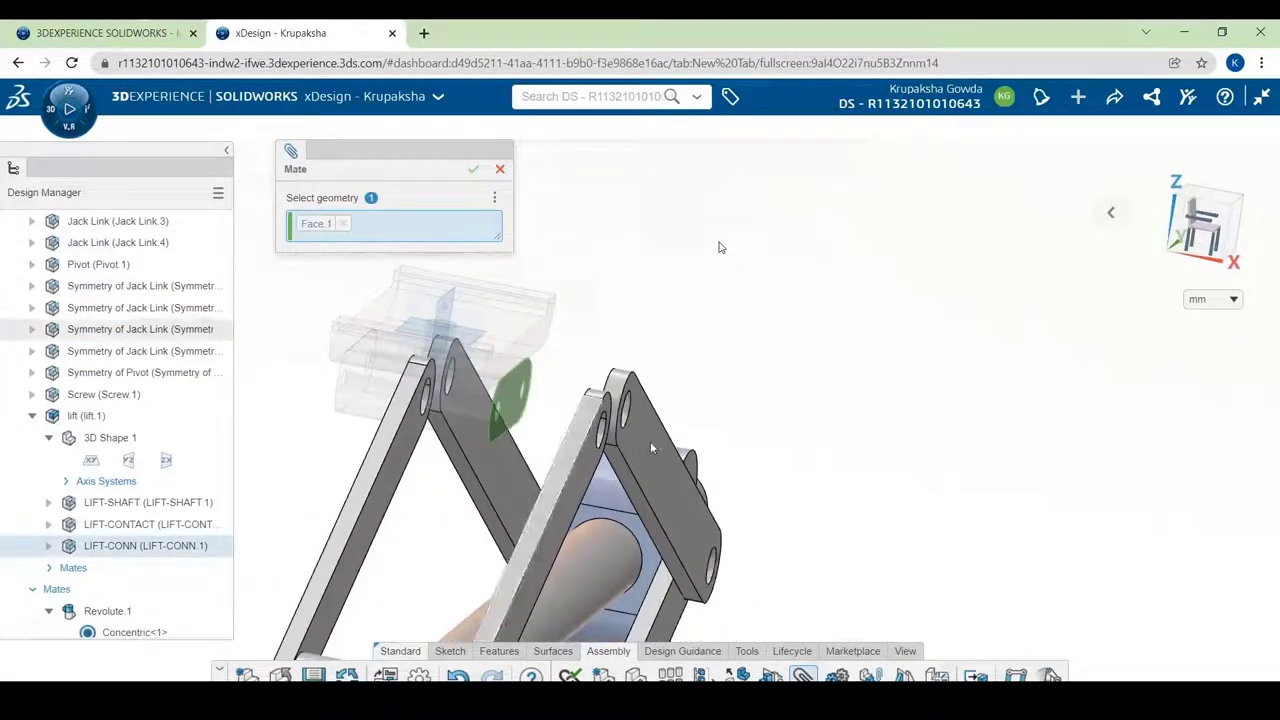
middle_drag(650, 441, 702, 437)
scroll(700, 437, up, 3)
click(654, 448)
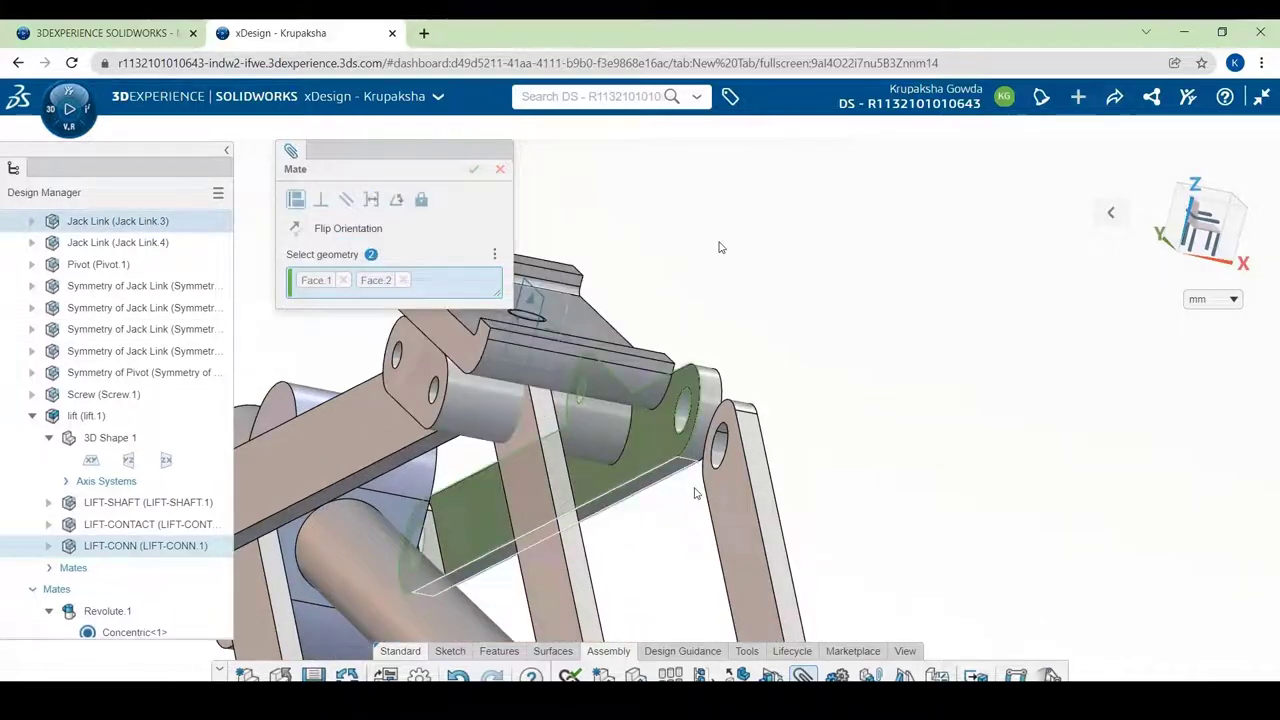
click(493, 329)
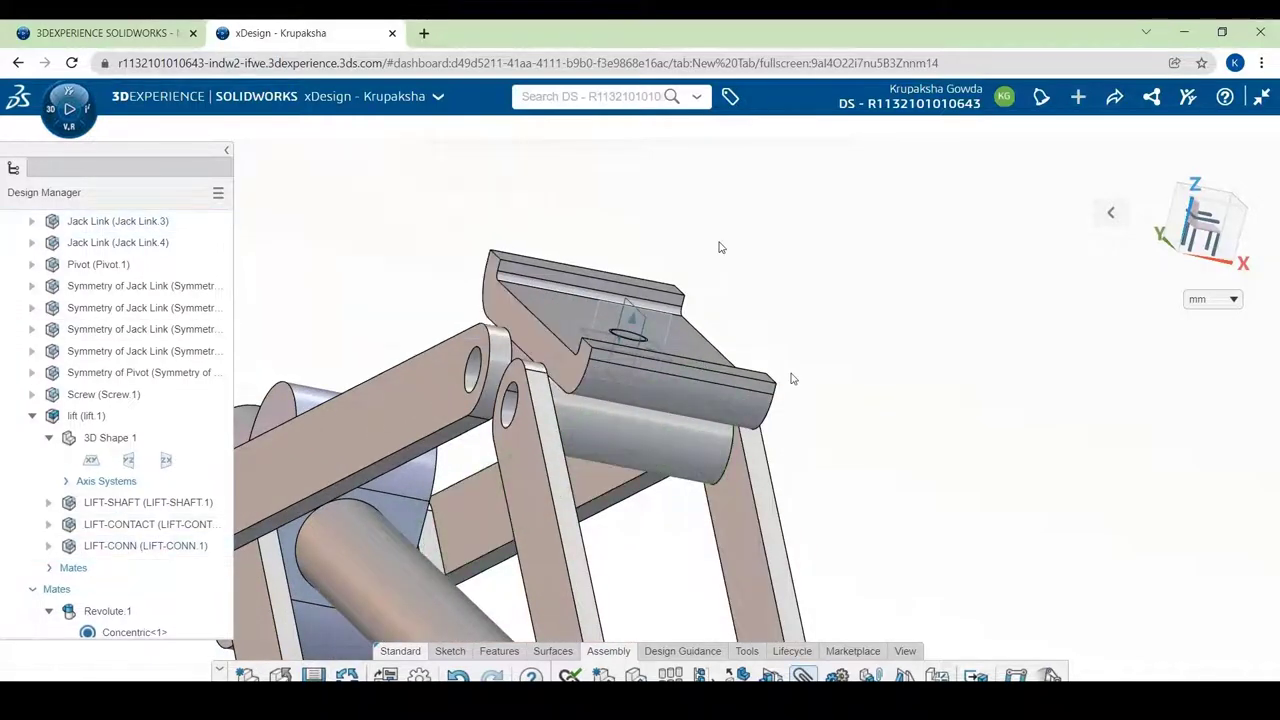
middle_drag(628, 330, 545, 335)
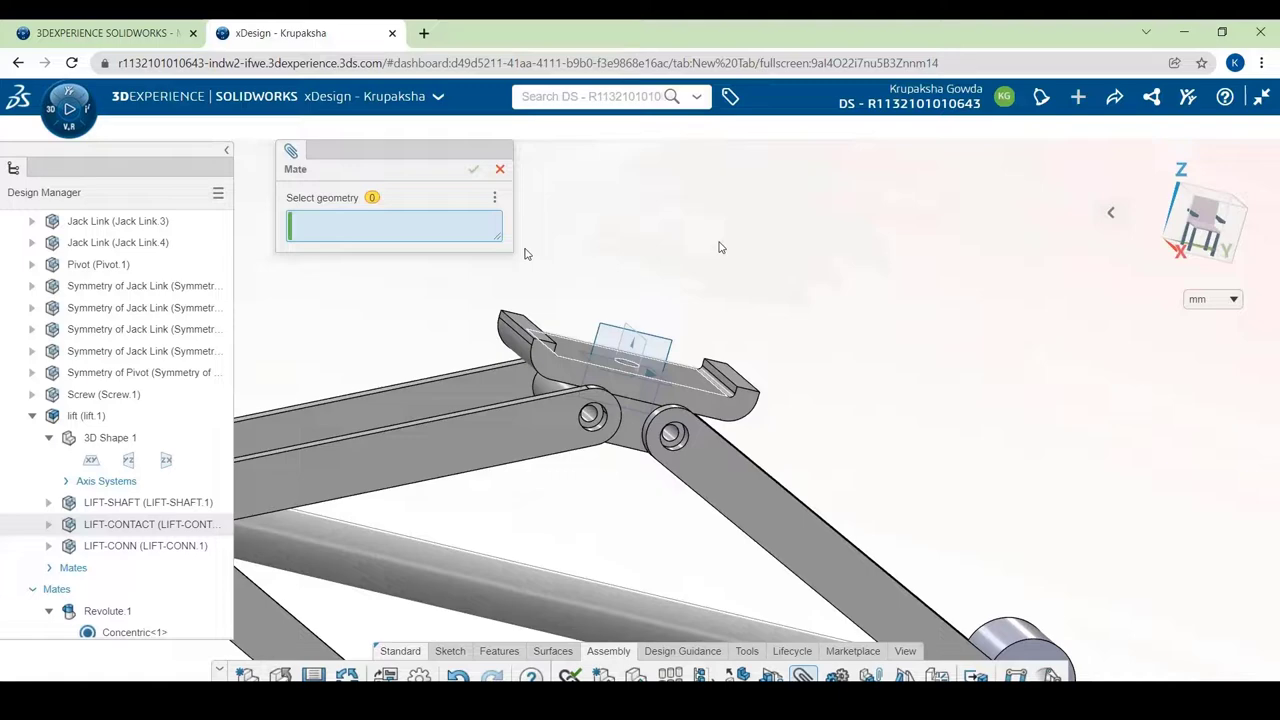
click(500, 169)
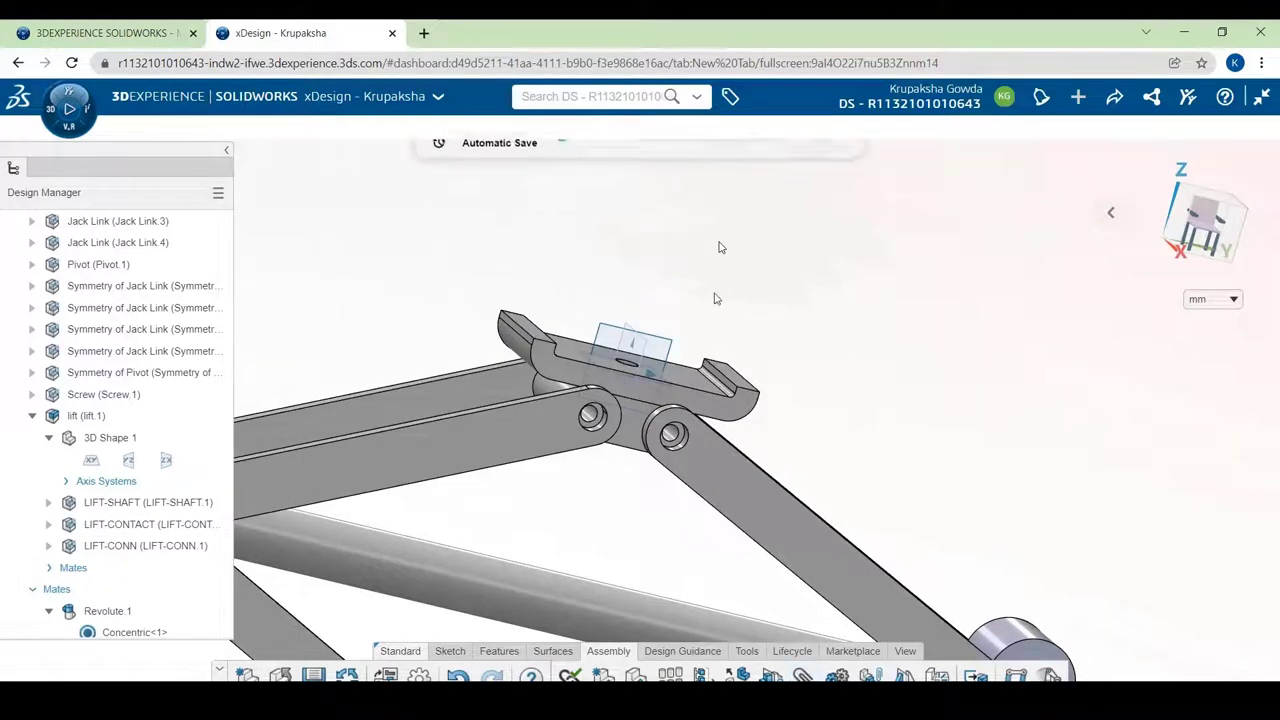
Step: Move the Pivot beside the Screw head to test the linkage's motion, leaving the lift platform slightly raised
middle_drag(760, 340, 794, 383)
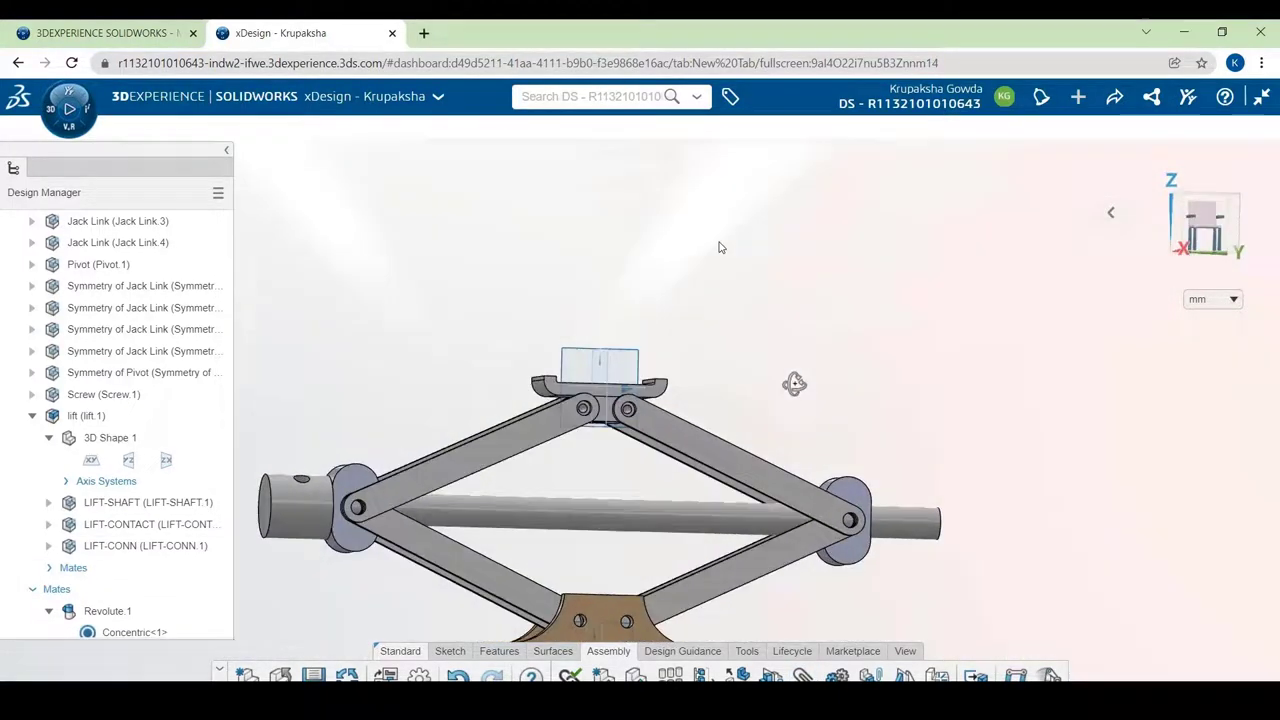
key(ctrl+7)
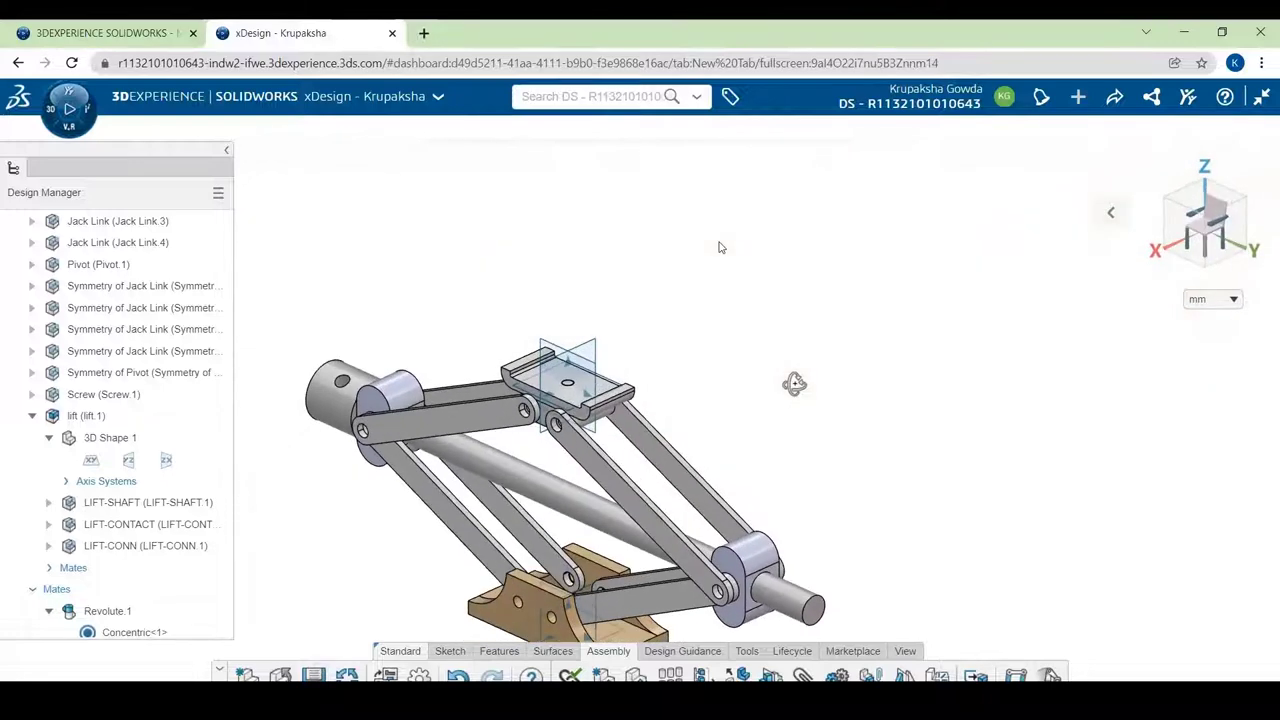
scroll(642, 413, down, 2)
scroll(535, 448, up, 1)
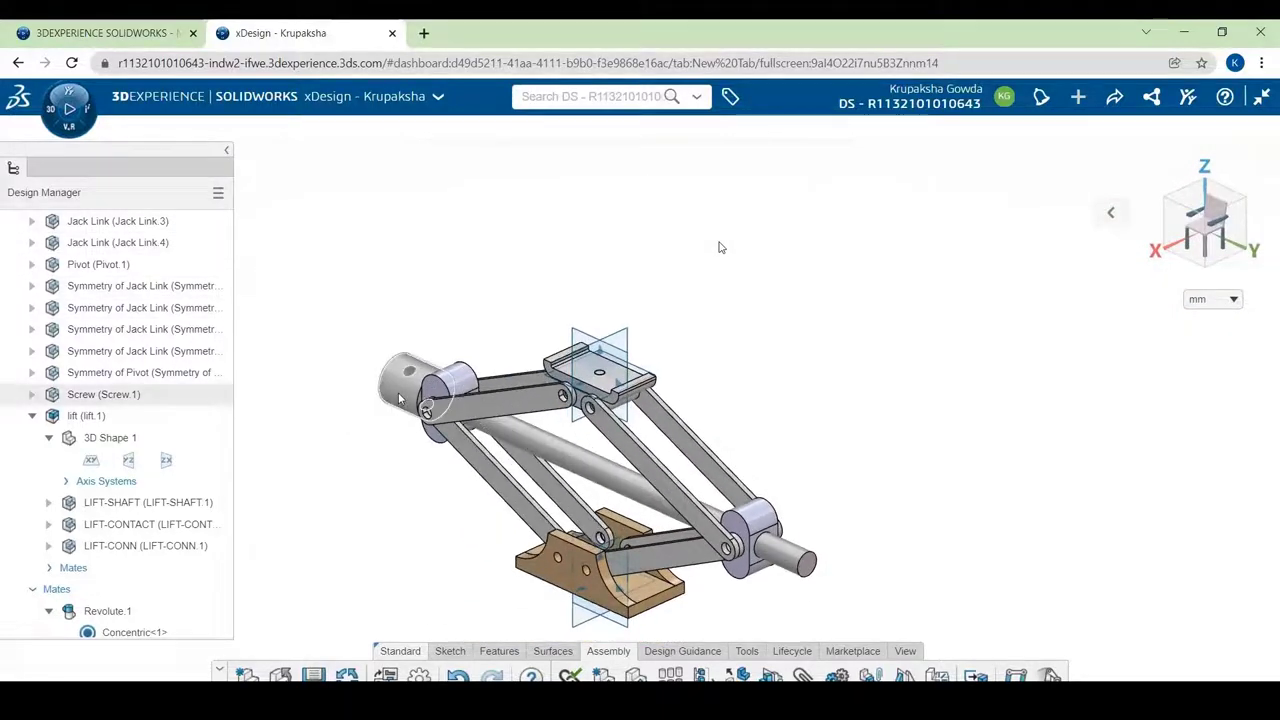
drag(436, 352, 428, 428)
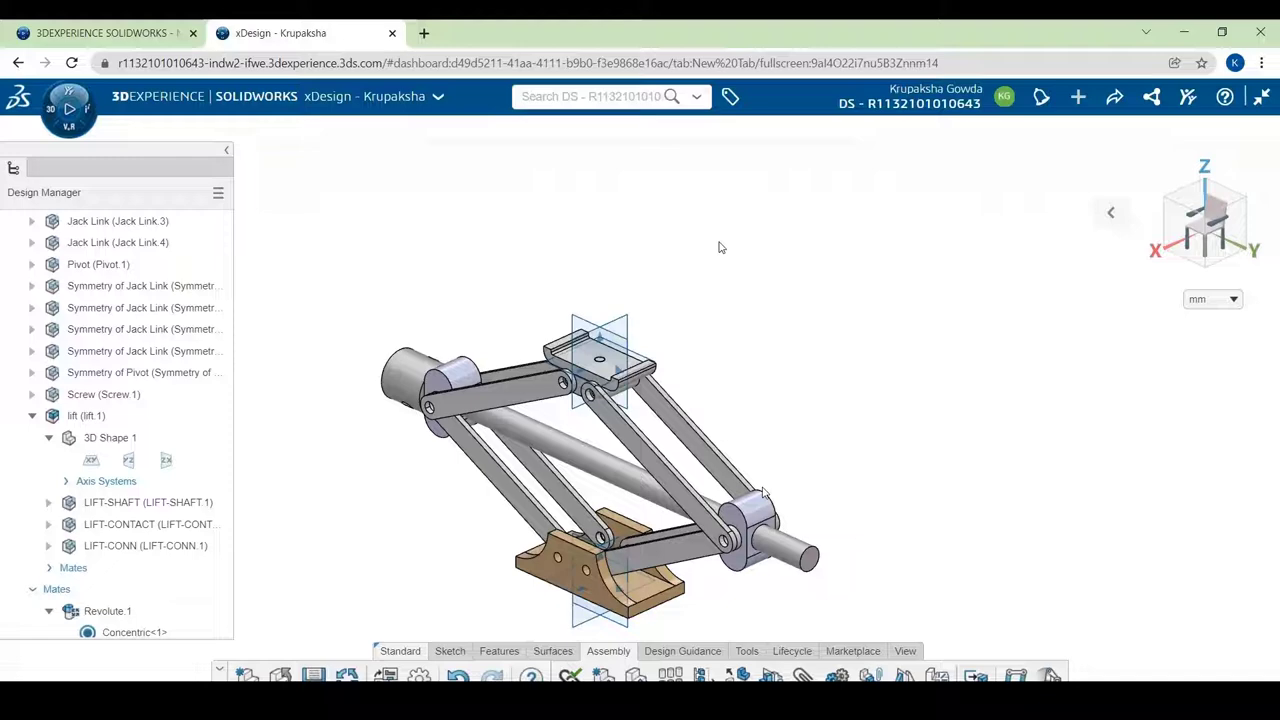
Step: Orient the view straight onto the base's side face to examine the whole jack
scroll(538, 590, down, 3)
middle_drag(538, 590, 624, 552)
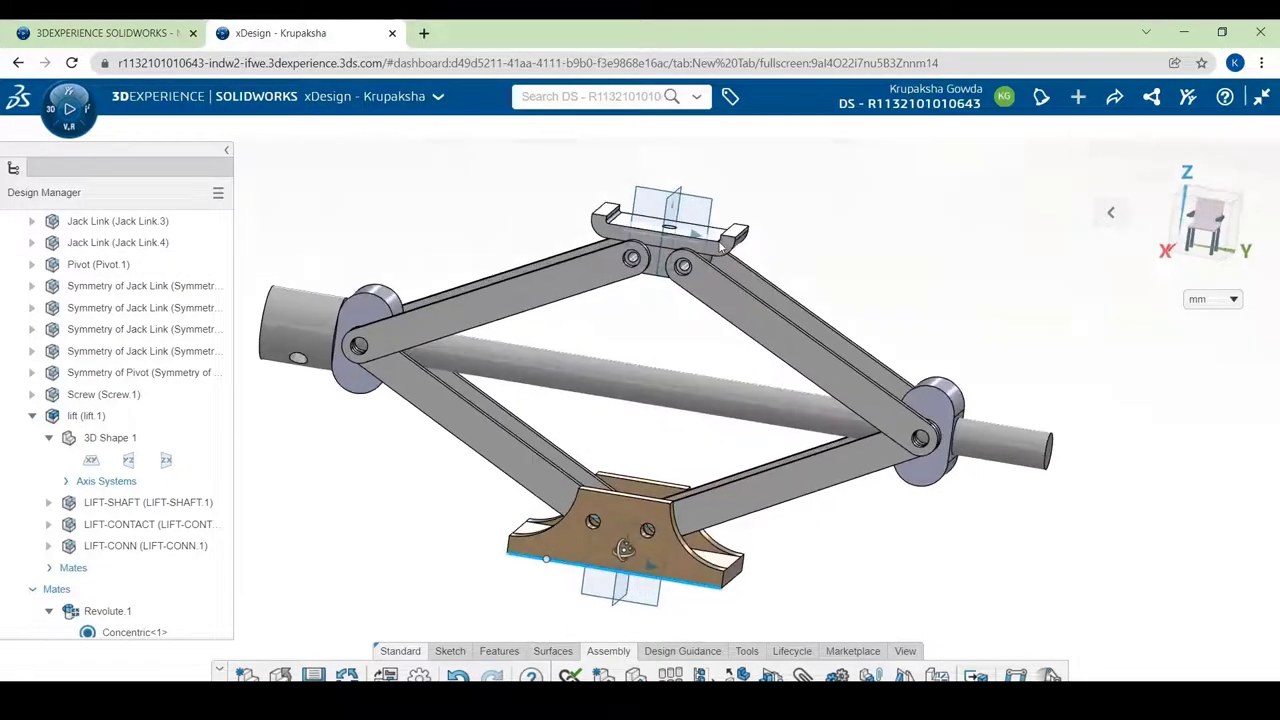
key(n)
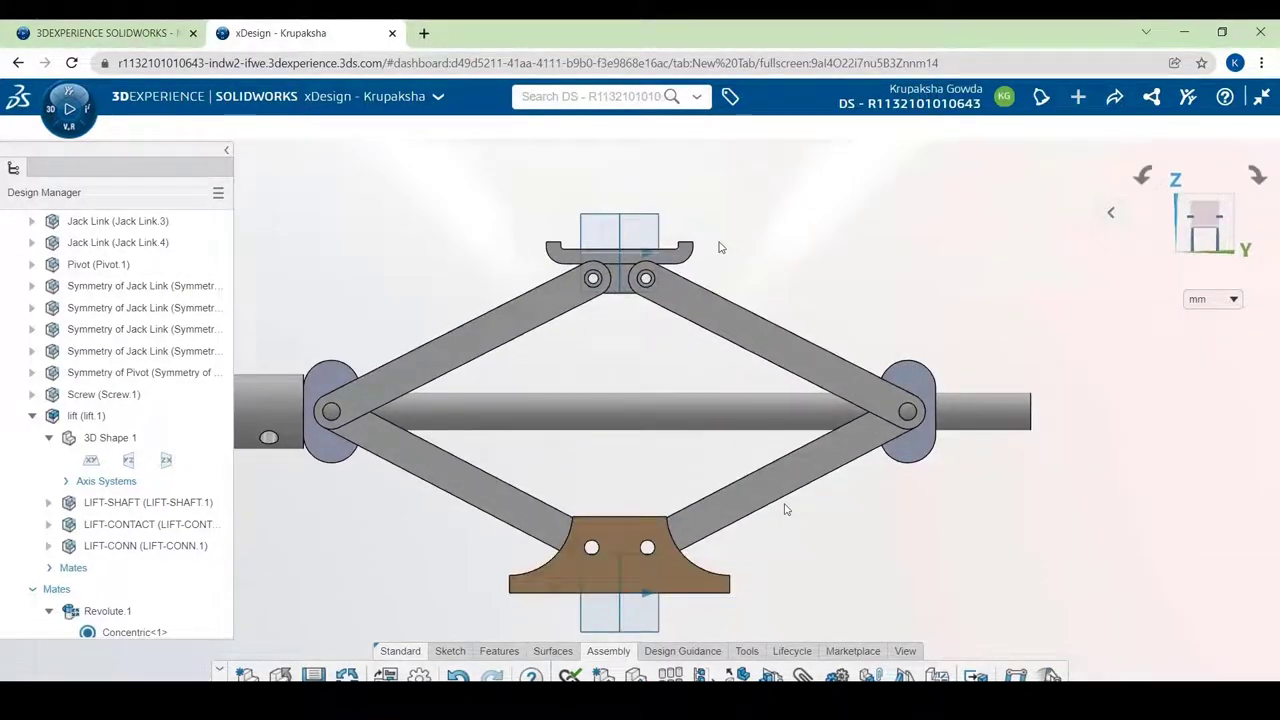